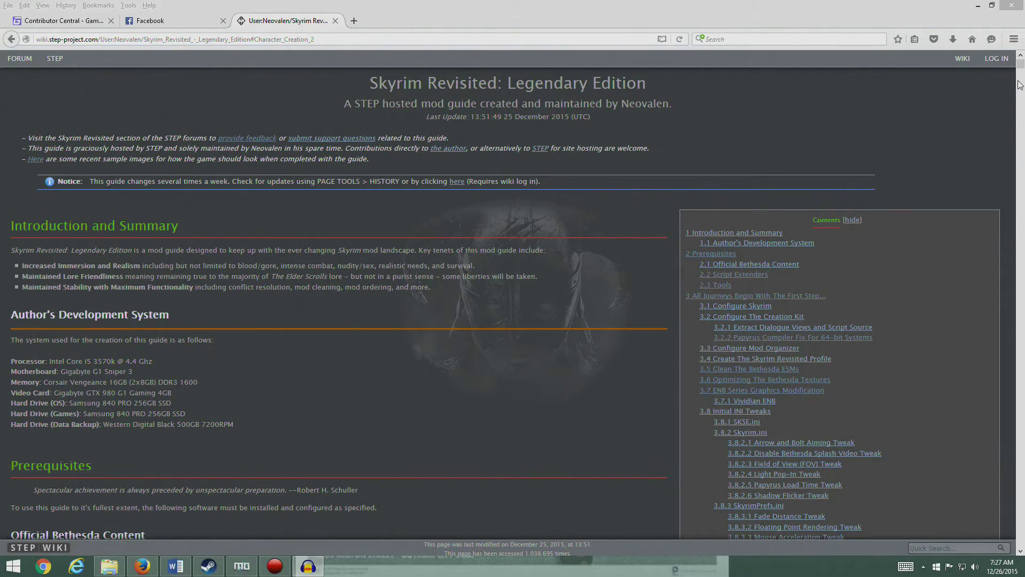
# Open the guide's section on cleaning the Bethesda ESMs.
pyautogui.scroll(-3, 777, 168)
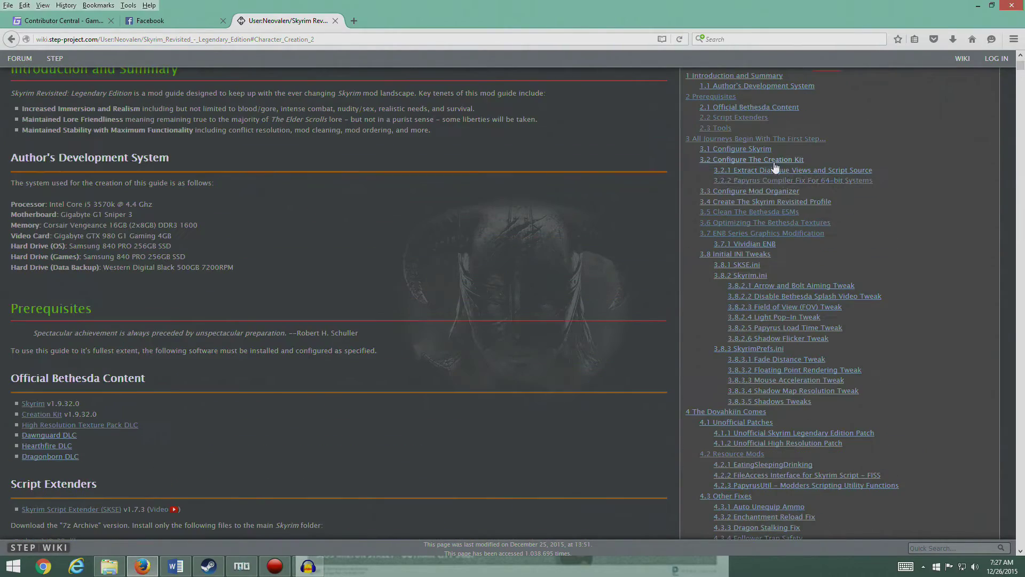
pyautogui.click(758, 213)
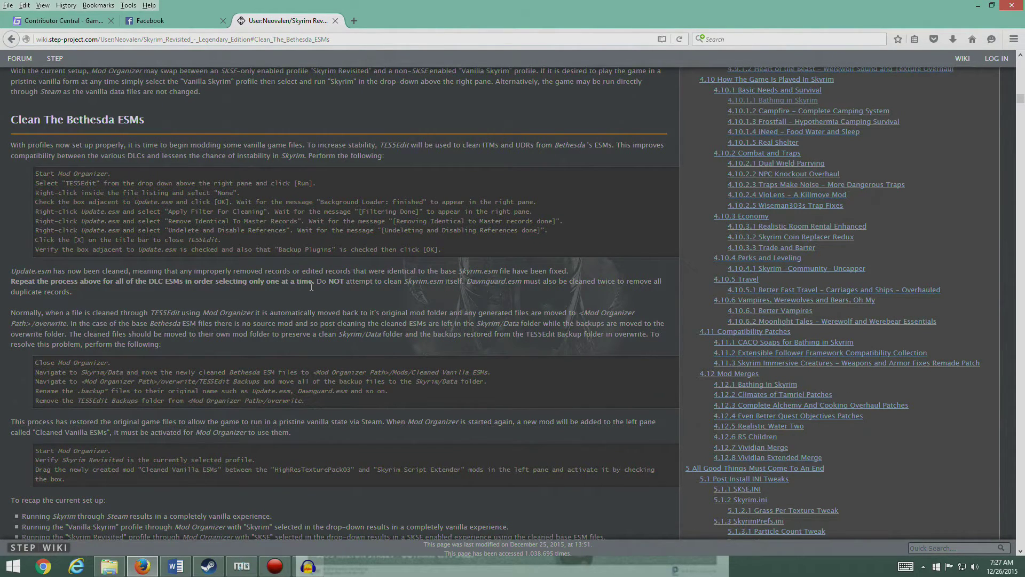
# Switch to Mod Organizer, run TES5Edit, and load the preselected Skyrim, Update, Dawnguard, HearthFires and Dragonborn master files.
pyautogui.click(241, 566)
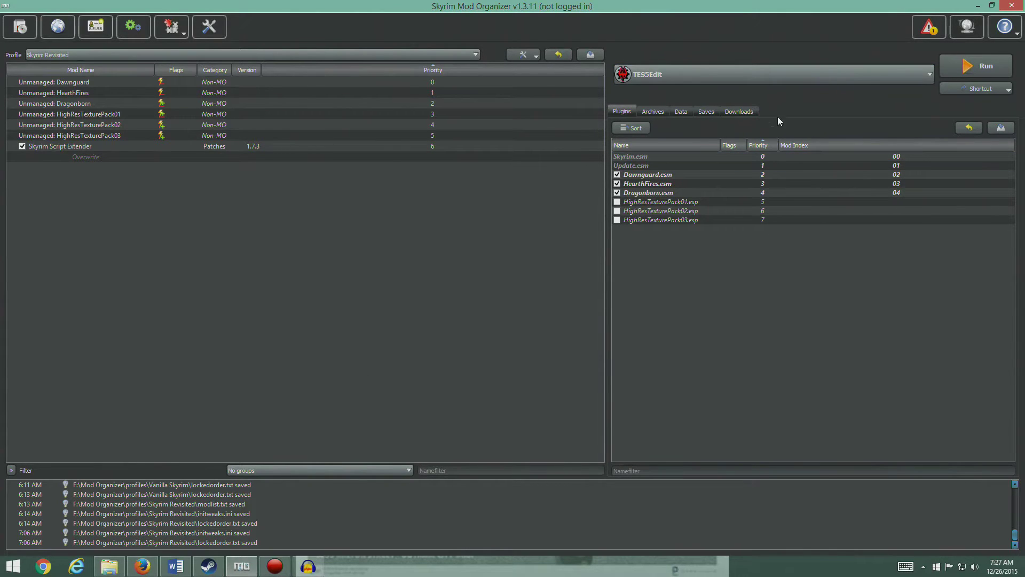
pyautogui.click(686, 78)
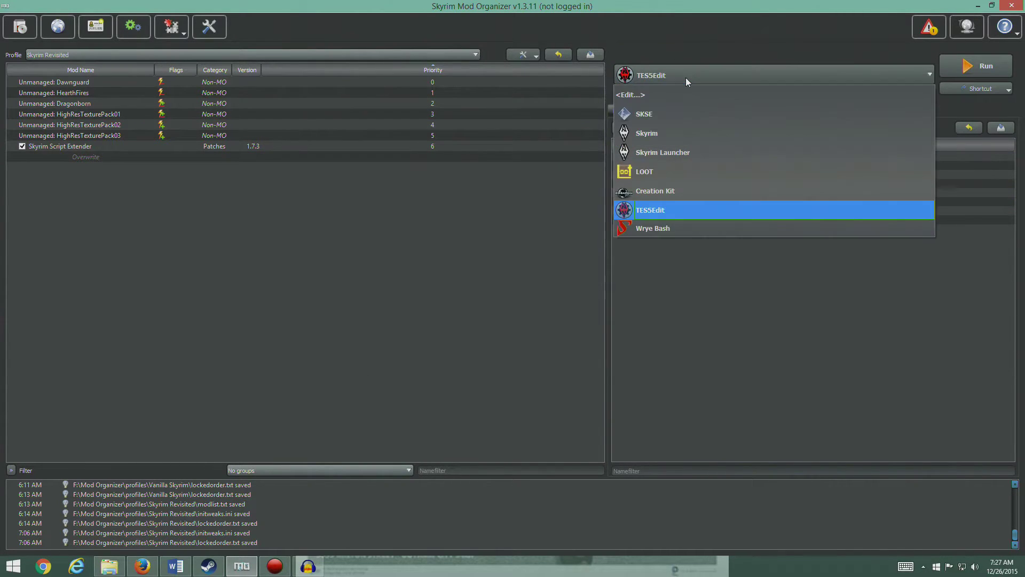
pyautogui.click(652, 210)
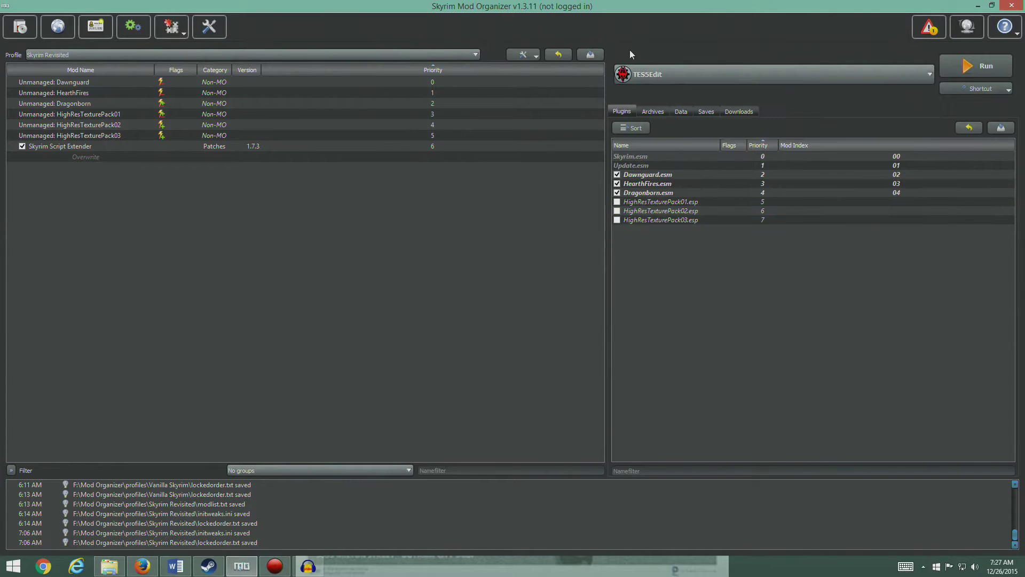
pyautogui.click(956, 66)
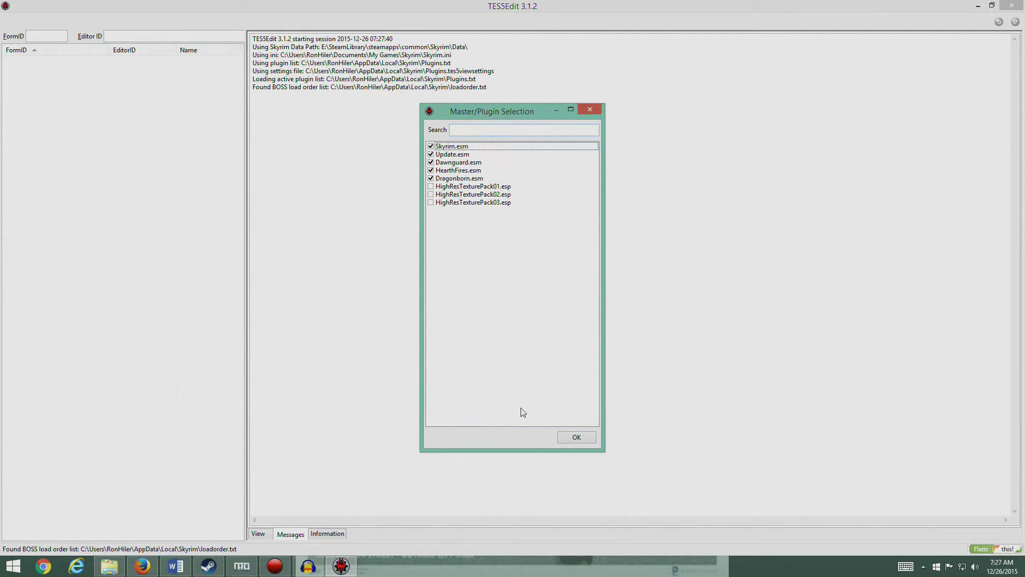
pyautogui.click(576, 437)
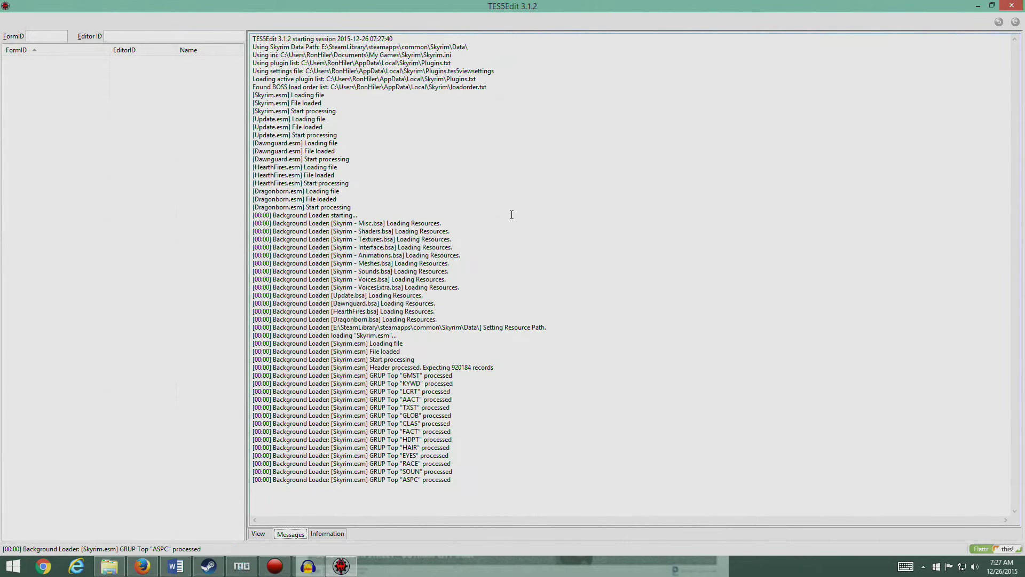
# Apply a conflict-status filter to the loaded plugins using the default filter settings.
pyautogui.rightClick(53, 90)
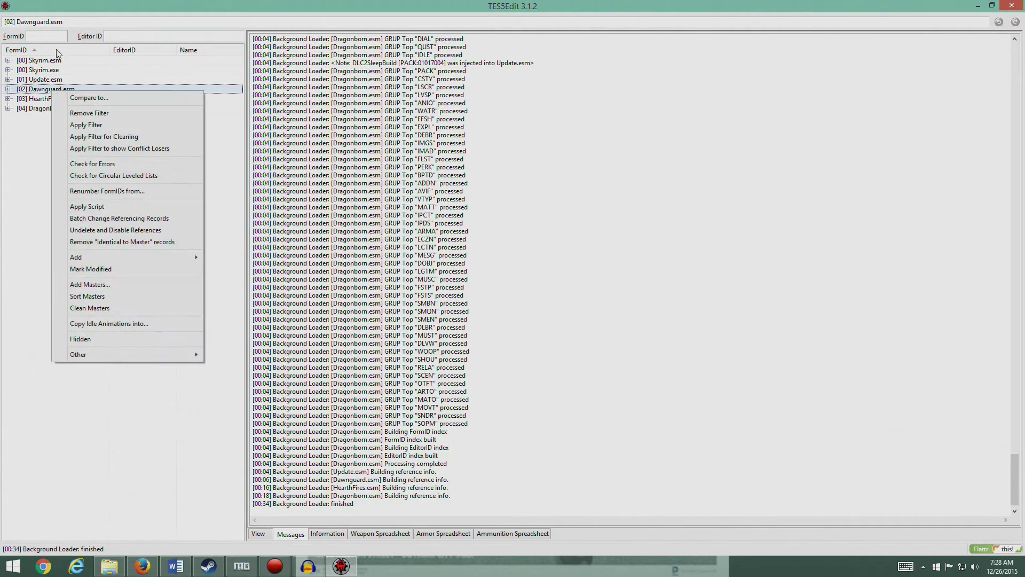
pyautogui.click(99, 126)
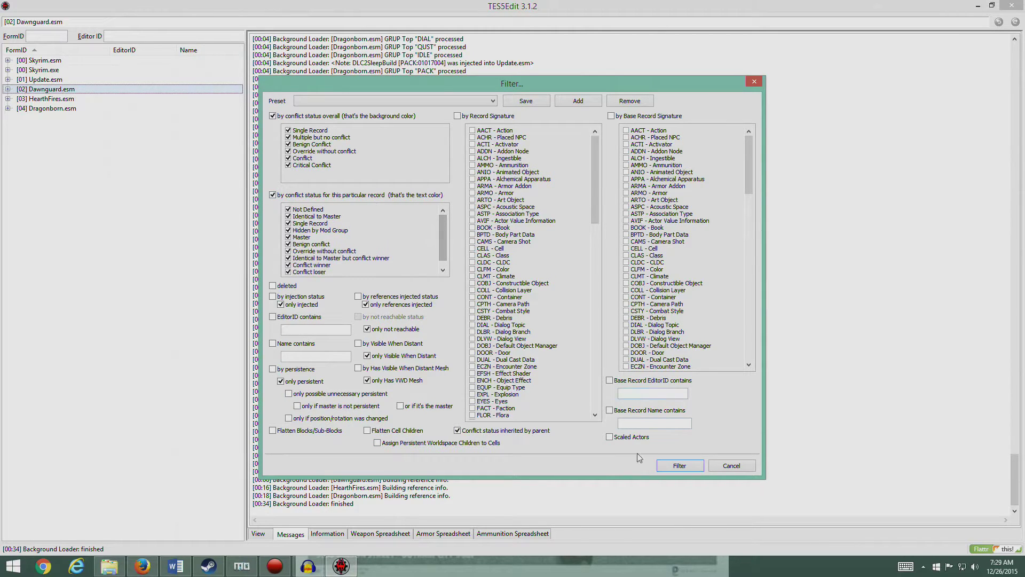
pyautogui.click(682, 465)
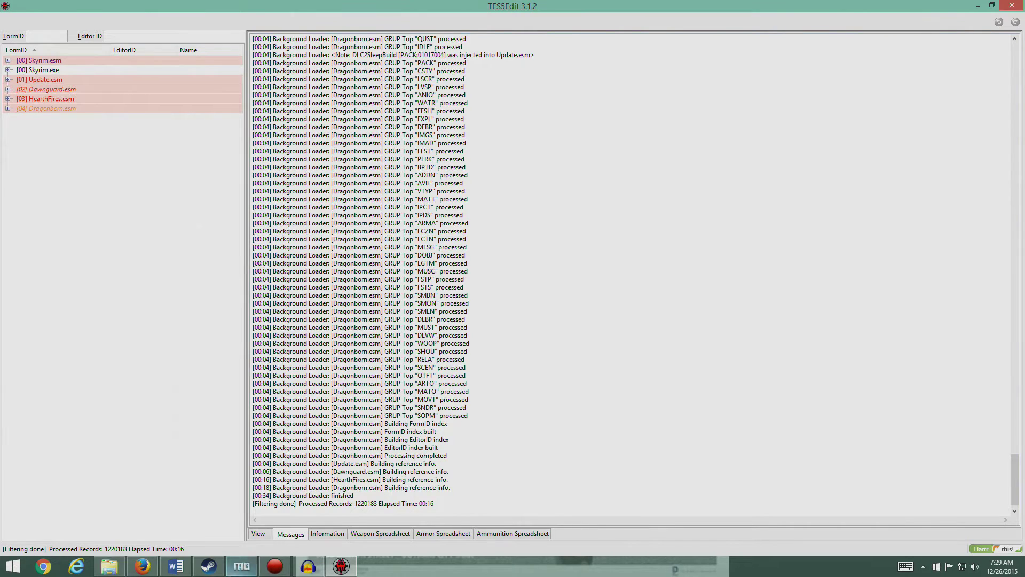
# Examine the WindhelmCandlehearthHallExterior cell record in HearthFires.esm, under Worldspace, WindhelmWorld, Block 1, 0, Sub-Block 4, 1.
pyautogui.click(308, 566)
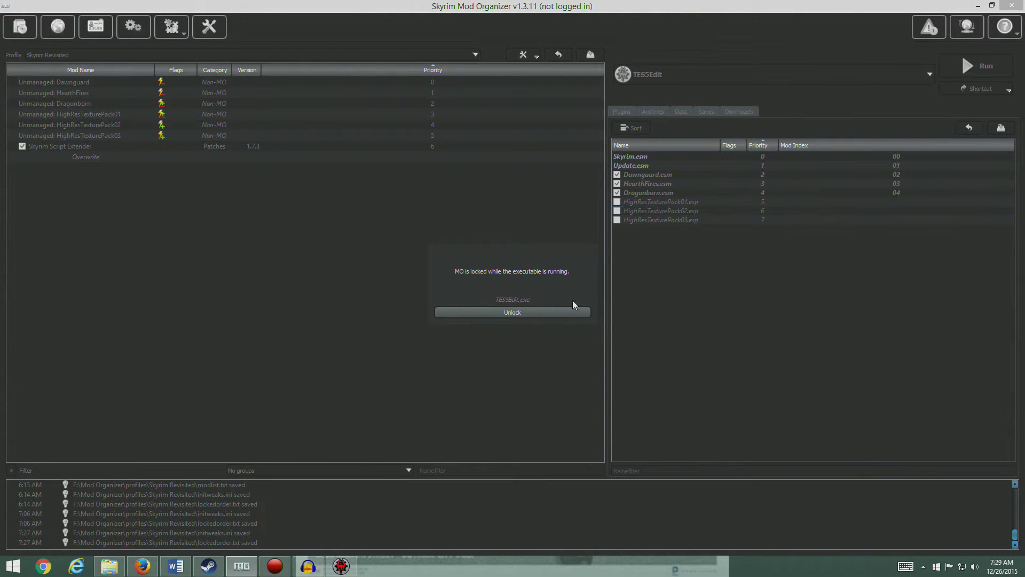
pyautogui.click(339, 566)
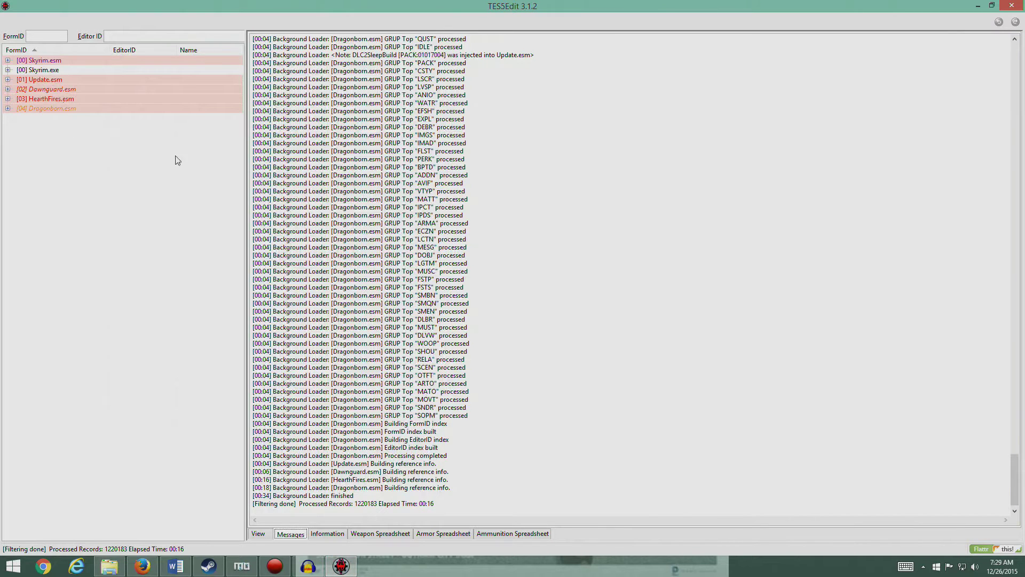
pyautogui.click(7, 99)
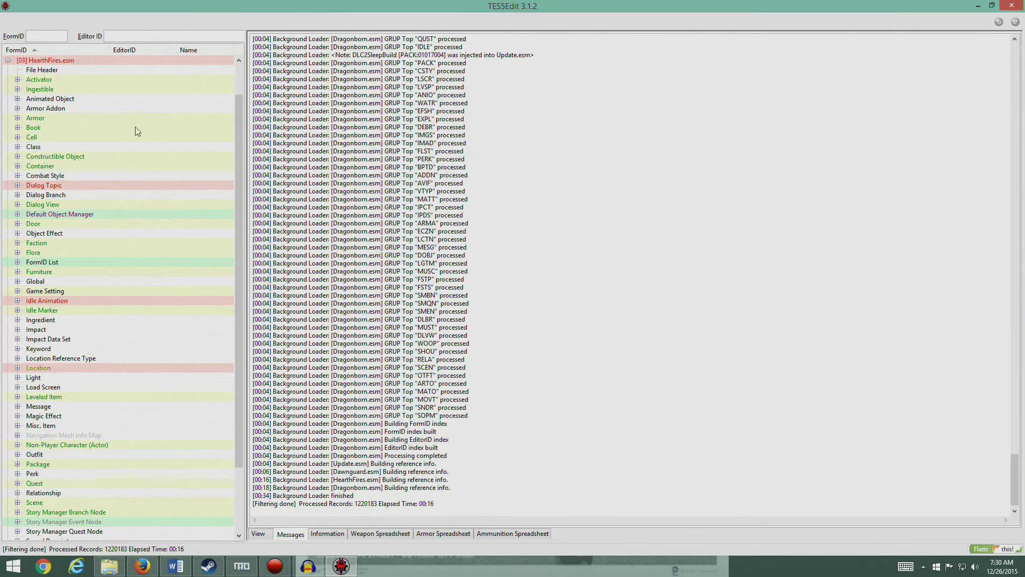
pyautogui.moveTo(240, 136); pyautogui.dragTo(240, 205)
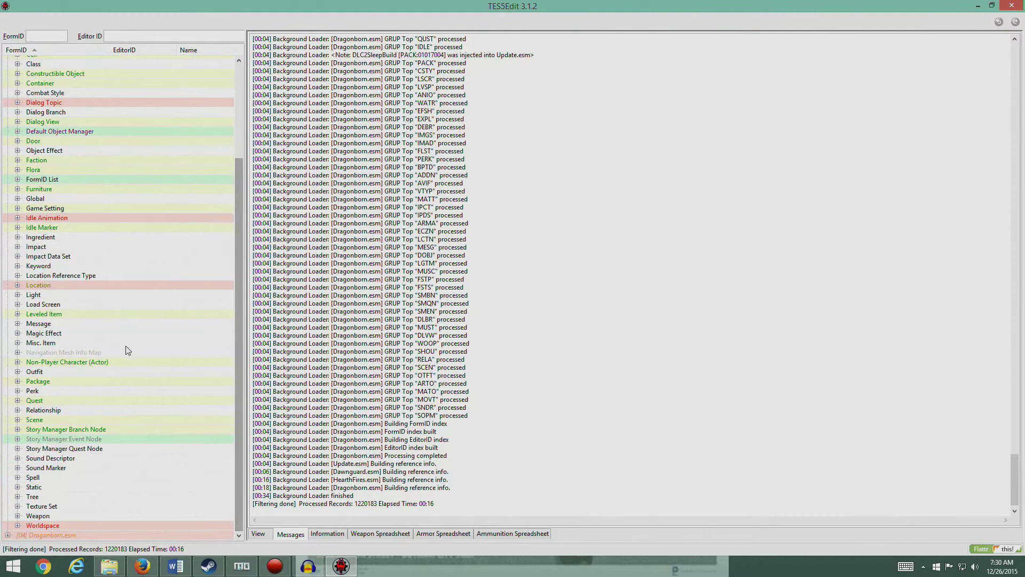
pyautogui.click(17, 525)
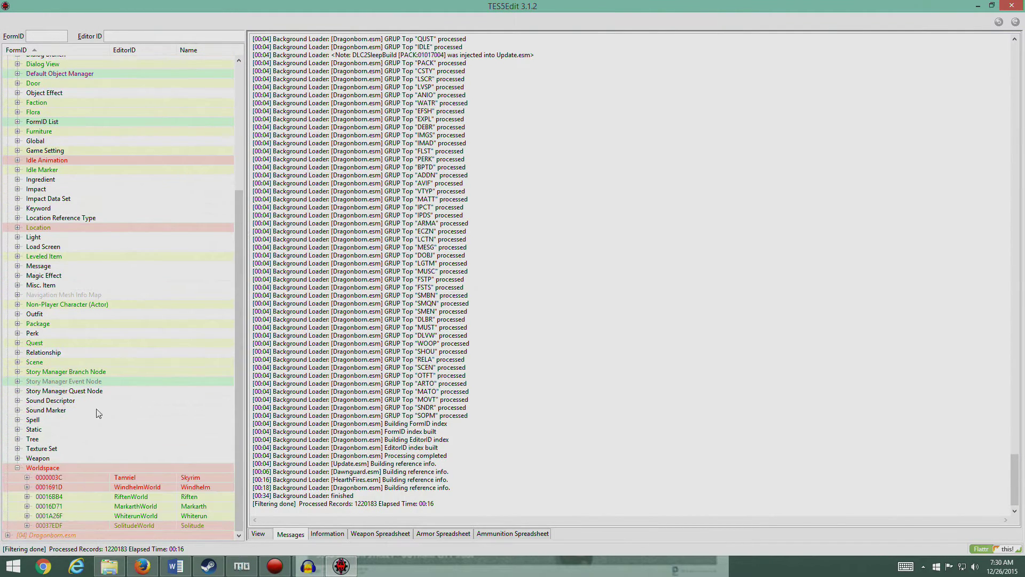
pyautogui.click(27, 486)
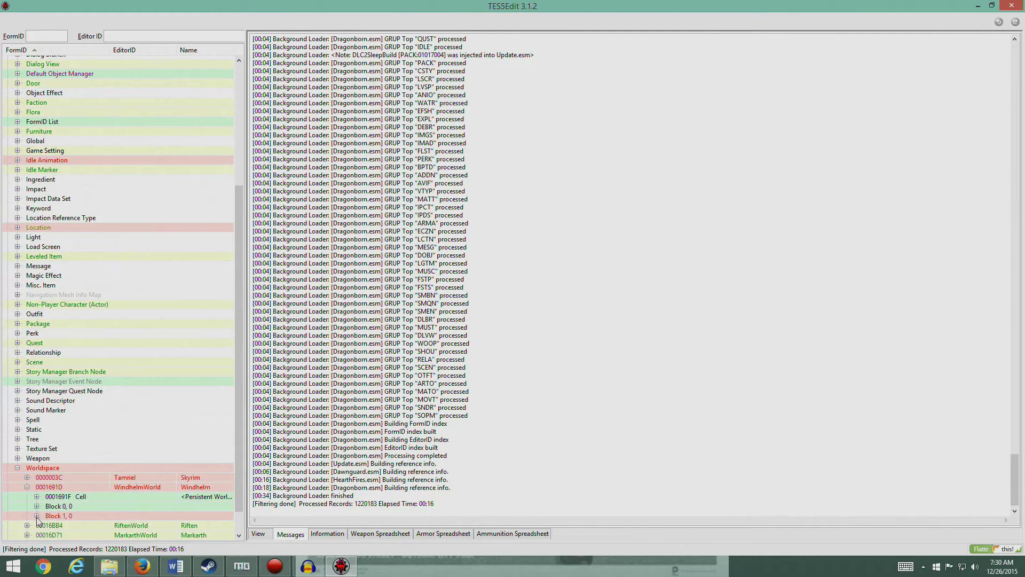
pyautogui.click(37, 516)
pyautogui.click(46, 487)
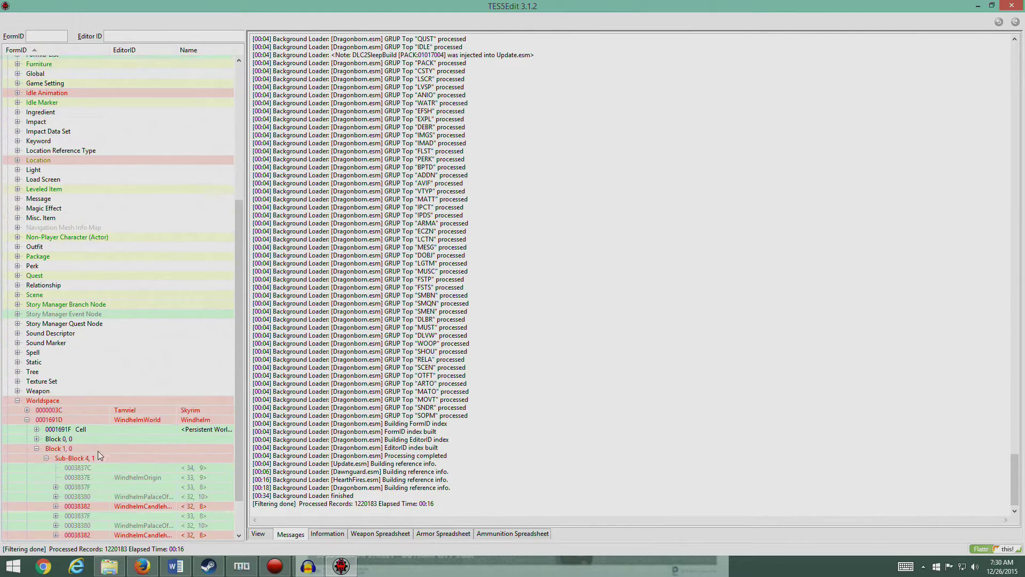
pyautogui.click(56, 487)
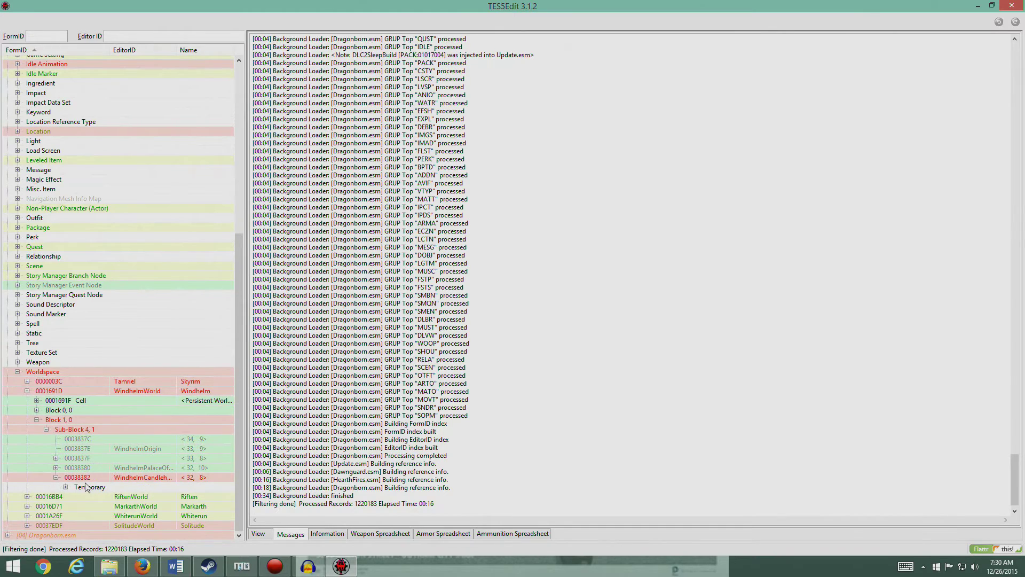
pyautogui.click(82, 477)
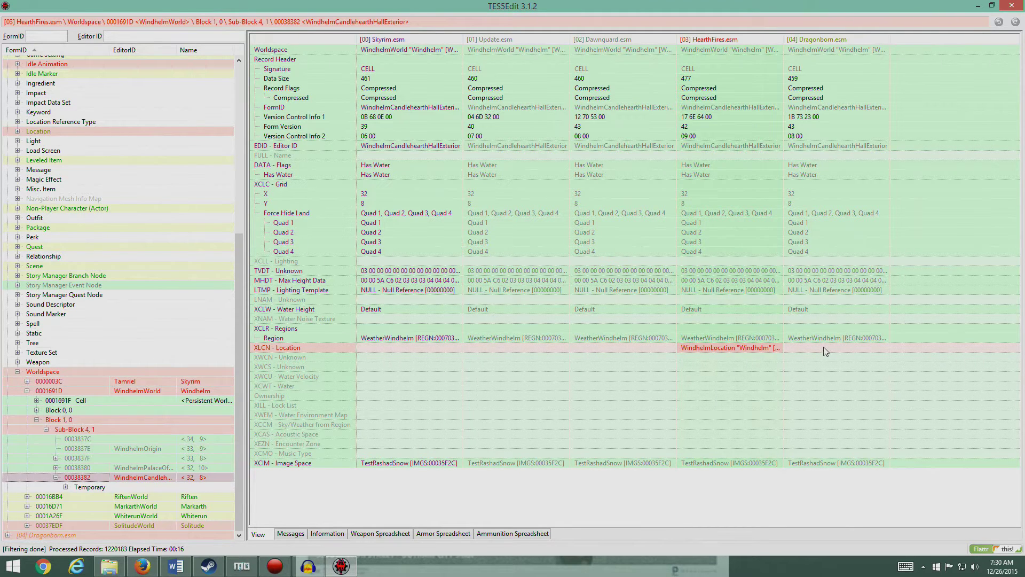
# Switch to Mod Organizer to check the plugin priority order, and return to TES5Edit.
pyautogui.click(246, 565)
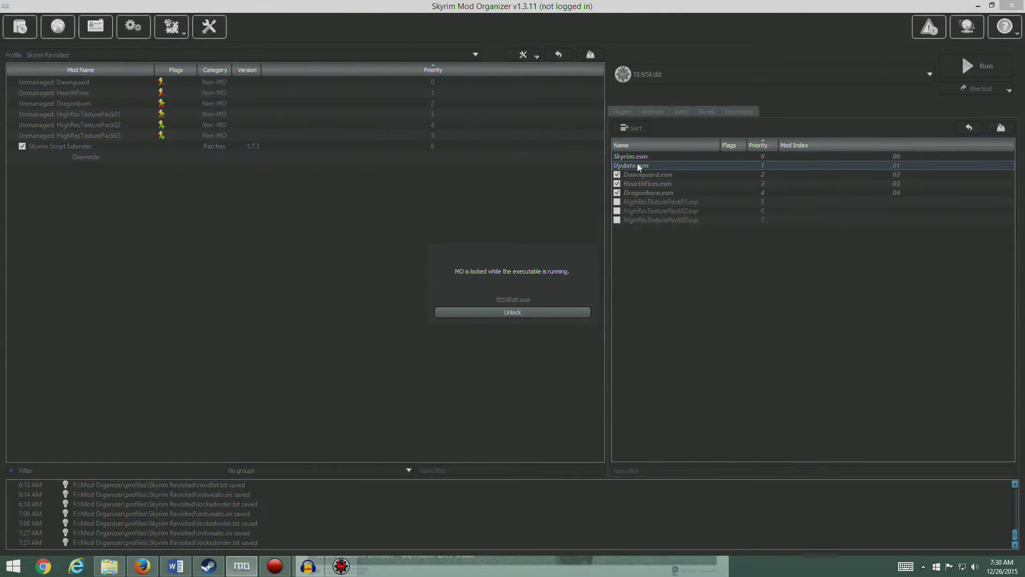
pyautogui.click(241, 566)
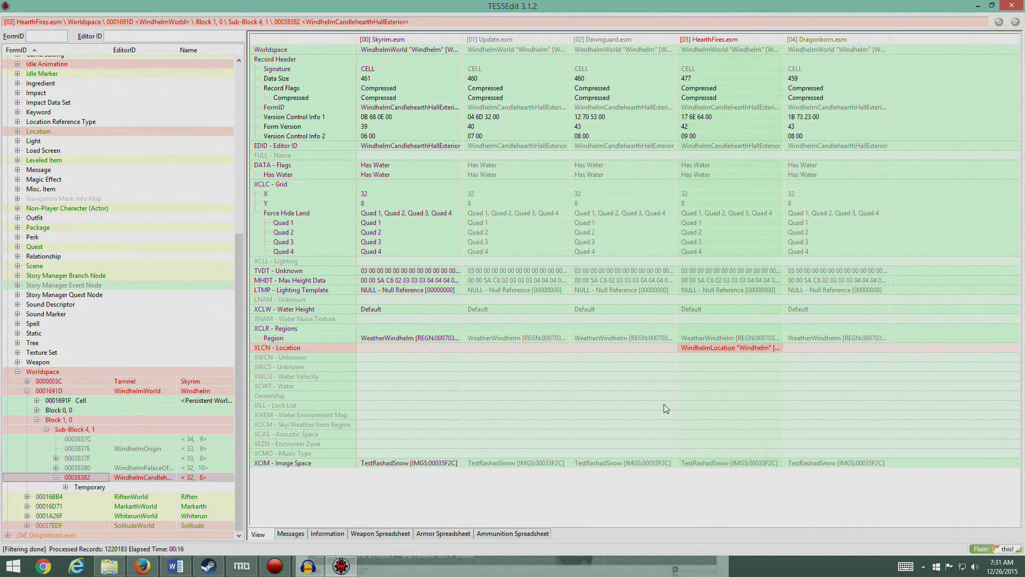
# Collapse the HearthFires.esm tree and try to copy its XLCN - Location value into the Dragonborn.esm column, declining the module edit.
pyautogui.click(80, 104)
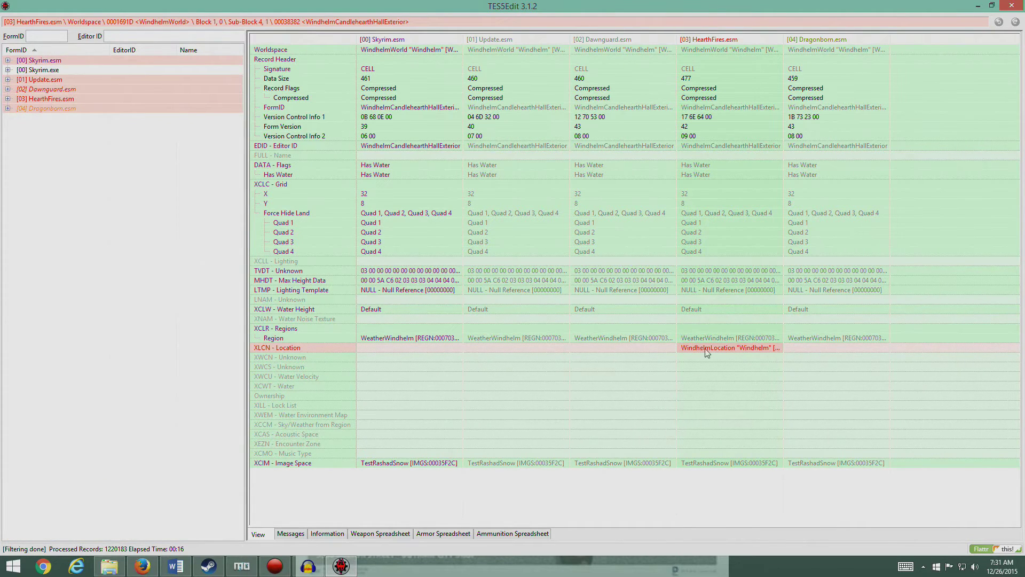
pyautogui.moveTo(703, 350); pyautogui.dragTo(816, 347)
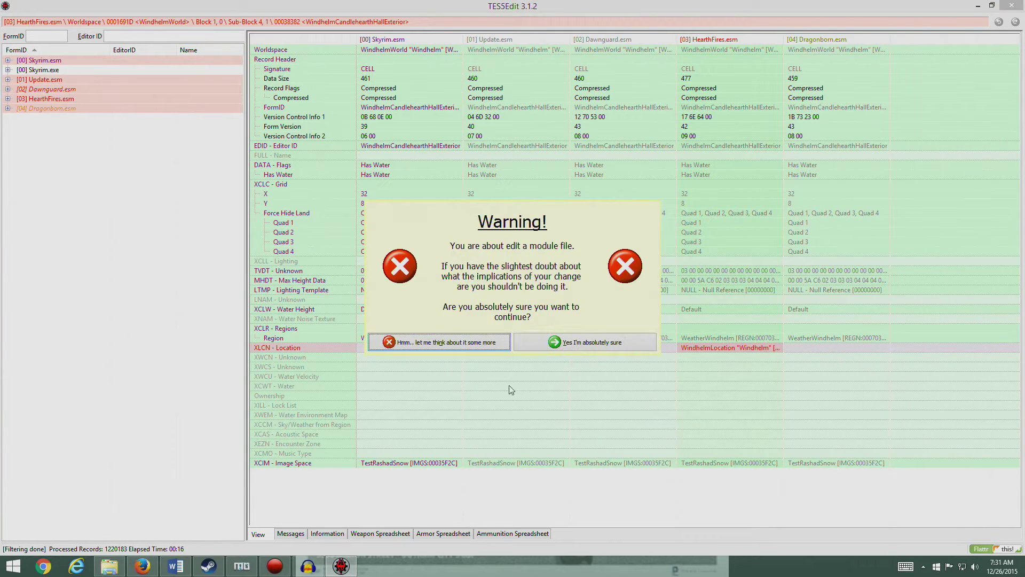
pyautogui.click(427, 342)
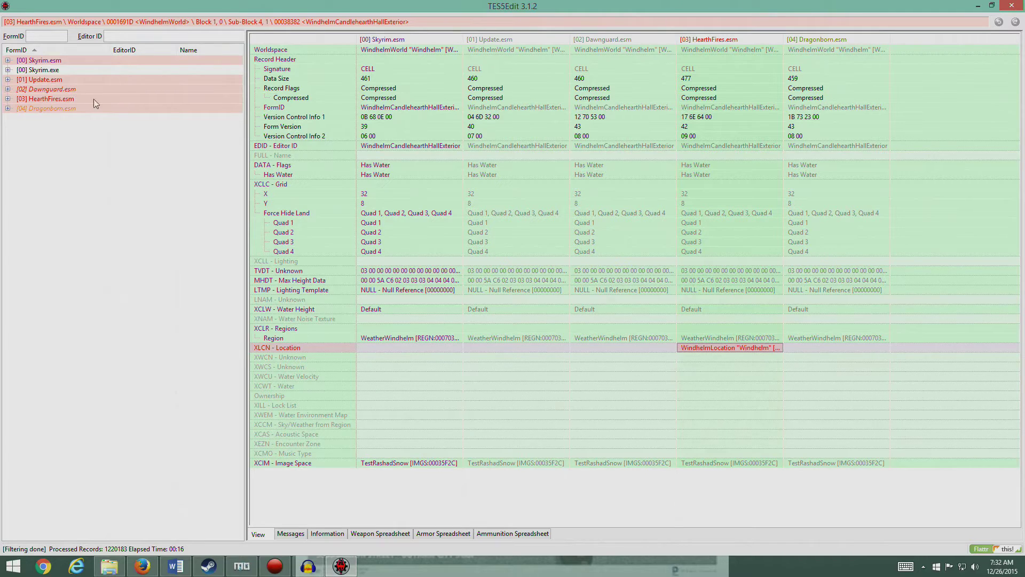
# Examine the DragonBodyPartData record under Body Part Data in Dawnguard.esm and compare its values across the master files.
pyautogui.click(8, 99)
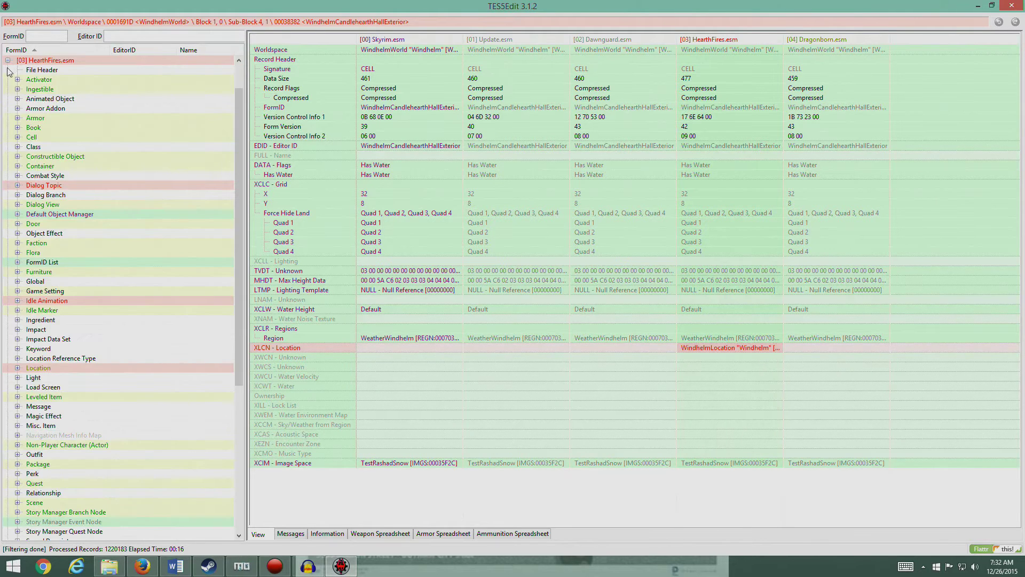
pyautogui.click(8, 61)
pyautogui.click(8, 92)
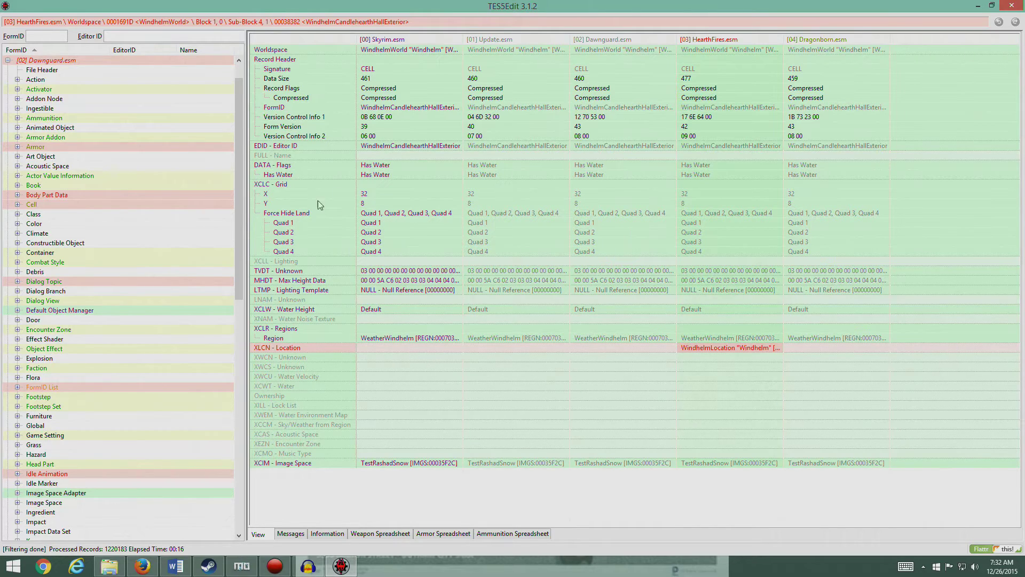
pyautogui.click(17, 195)
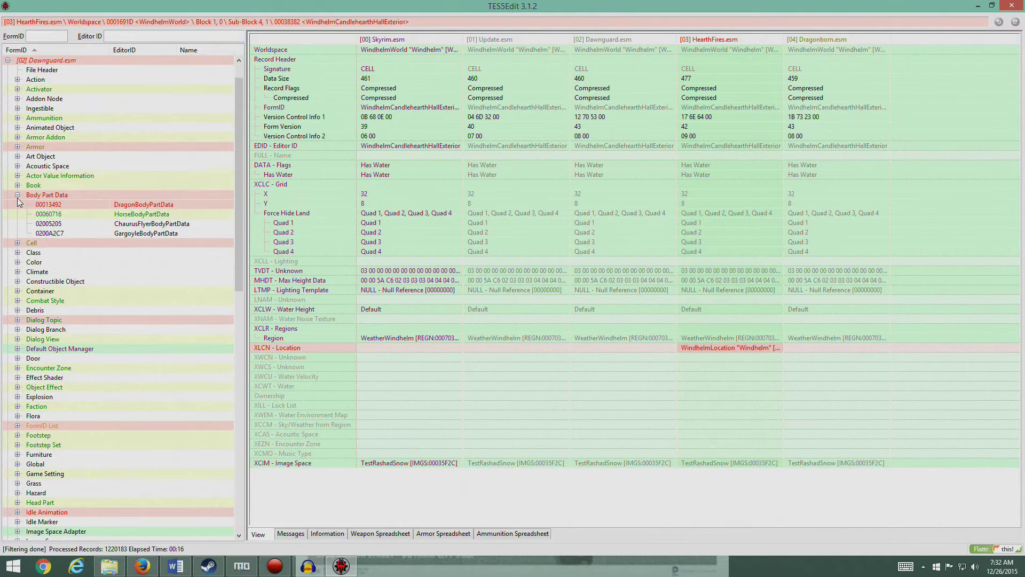
pyautogui.click(57, 206)
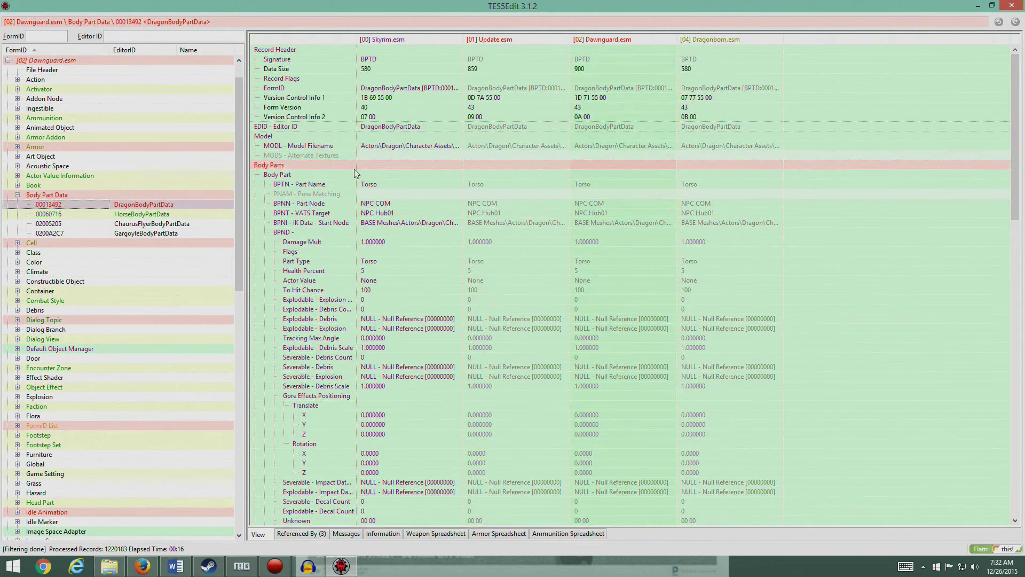
pyautogui.scroll(-2, 658, 257)
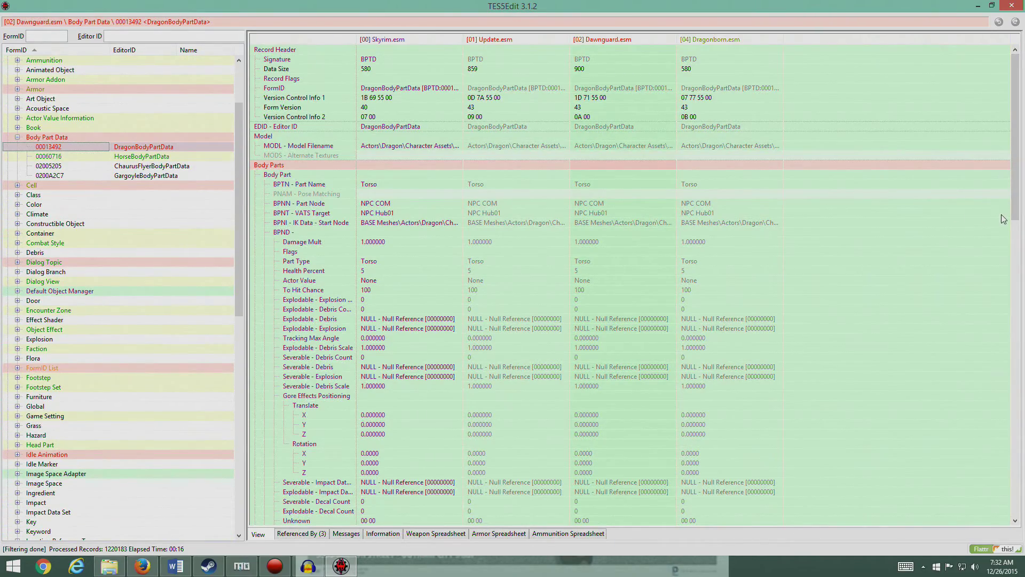
pyautogui.moveTo(1015, 220); pyautogui.dragTo(1022, 532)
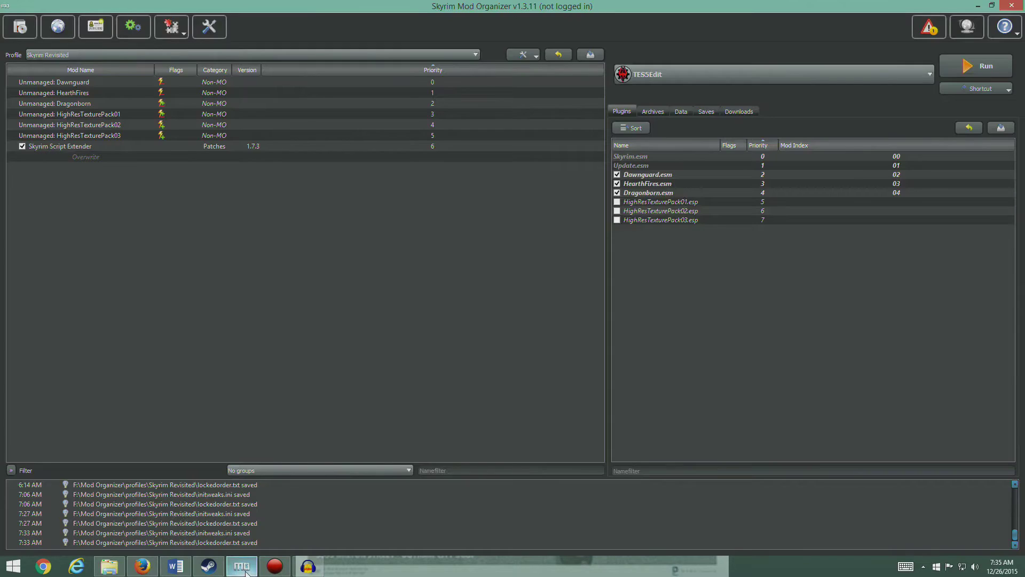
# Run TES5Edit again from Mod Organizer.
pyautogui.click(242, 566)
pyautogui.click(741, 78)
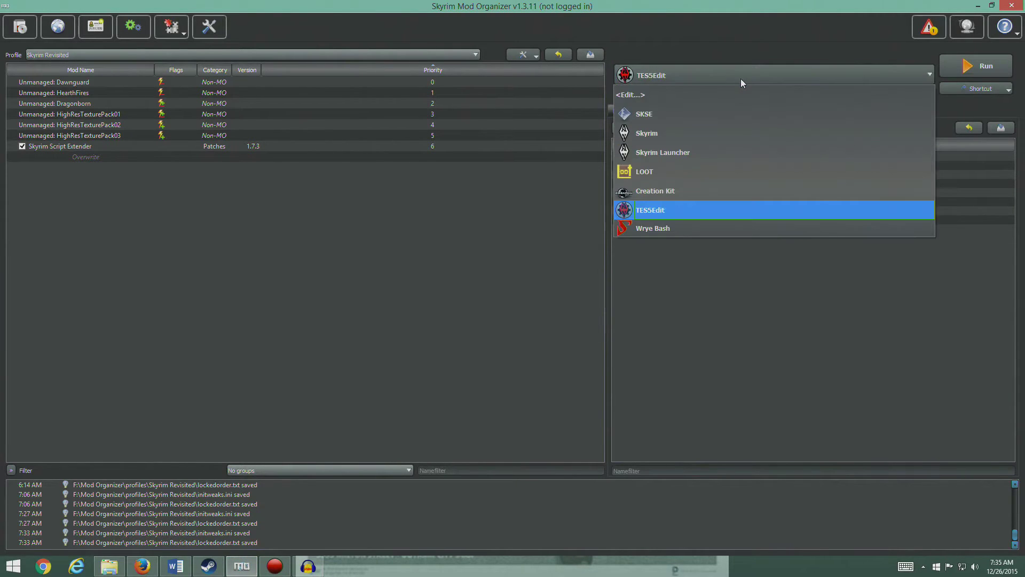
pyautogui.click(661, 213)
pyautogui.click(983, 68)
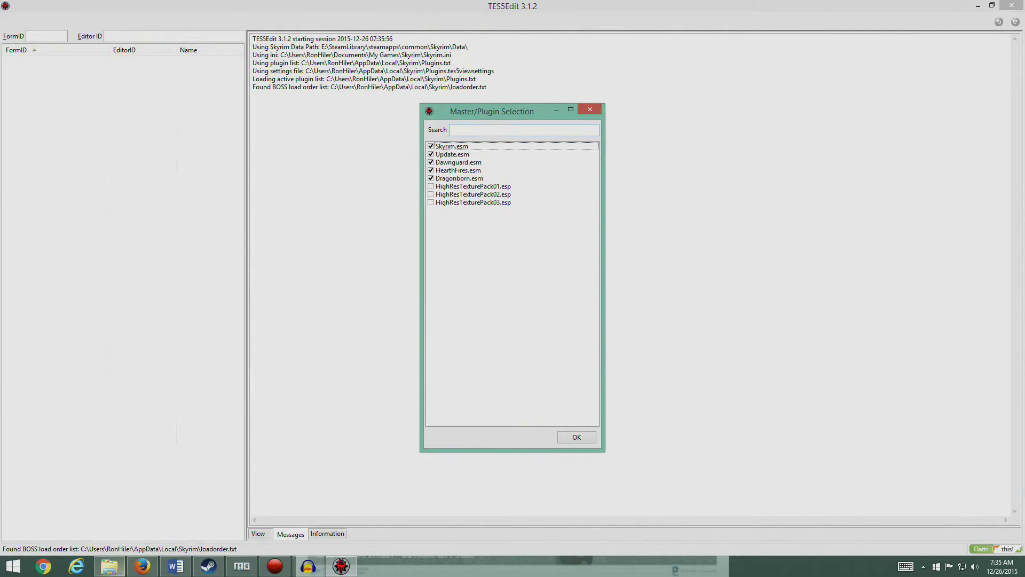
# Deselect all plugins in the Master/Plugin Selection, check only Update.esm, and load it.
pyautogui.click(142, 565)
pyautogui.rightClick(451, 232)
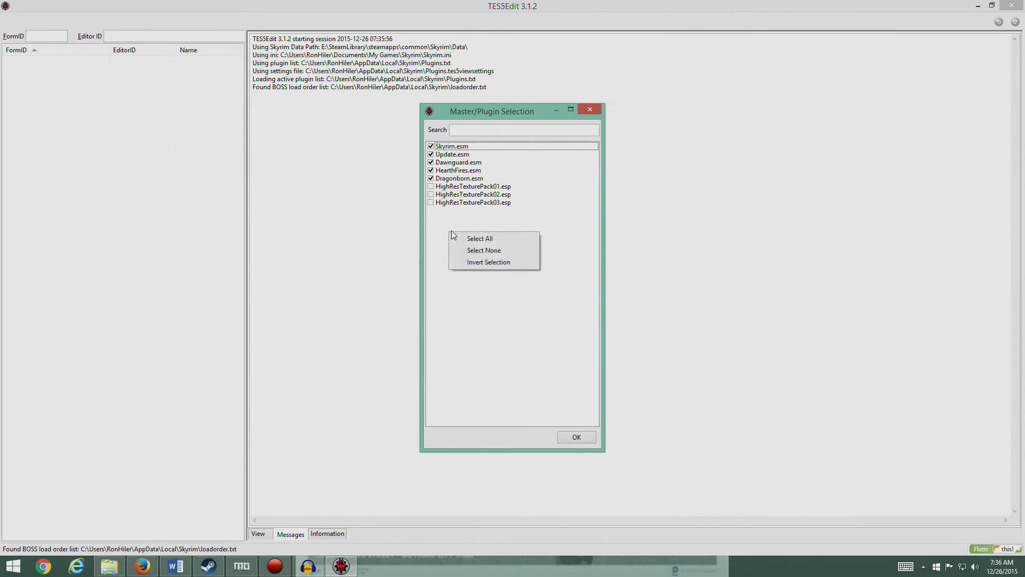
pyautogui.click(483, 249)
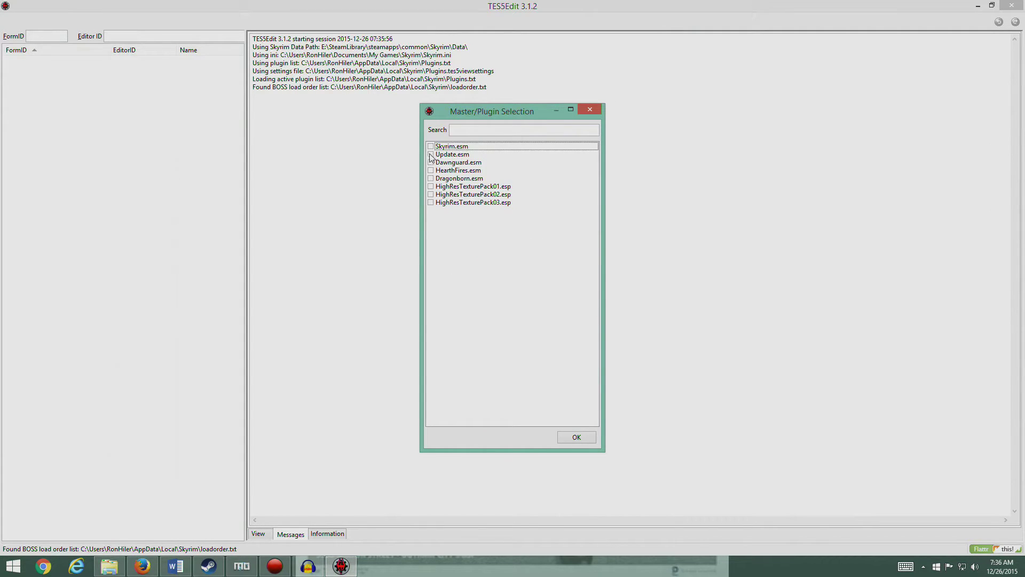
pyautogui.click(450, 157)
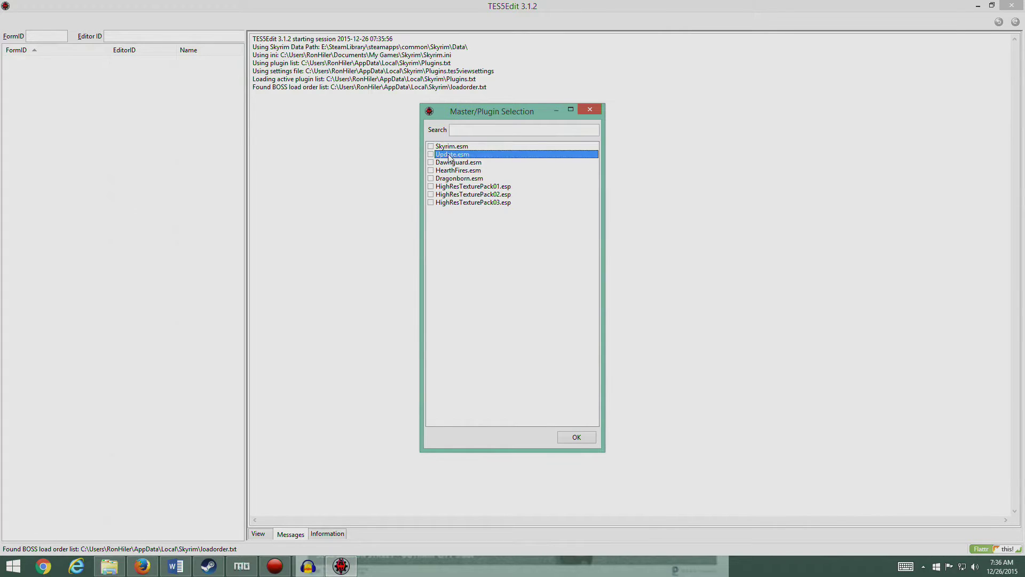
pyautogui.rightClick(450, 156)
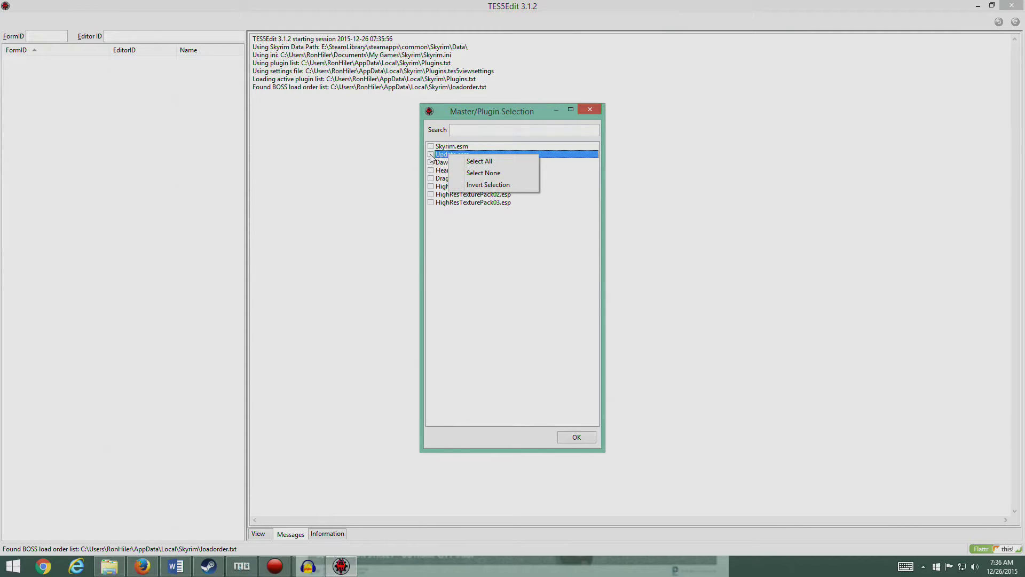
pyautogui.click(431, 154)
pyautogui.click(582, 437)
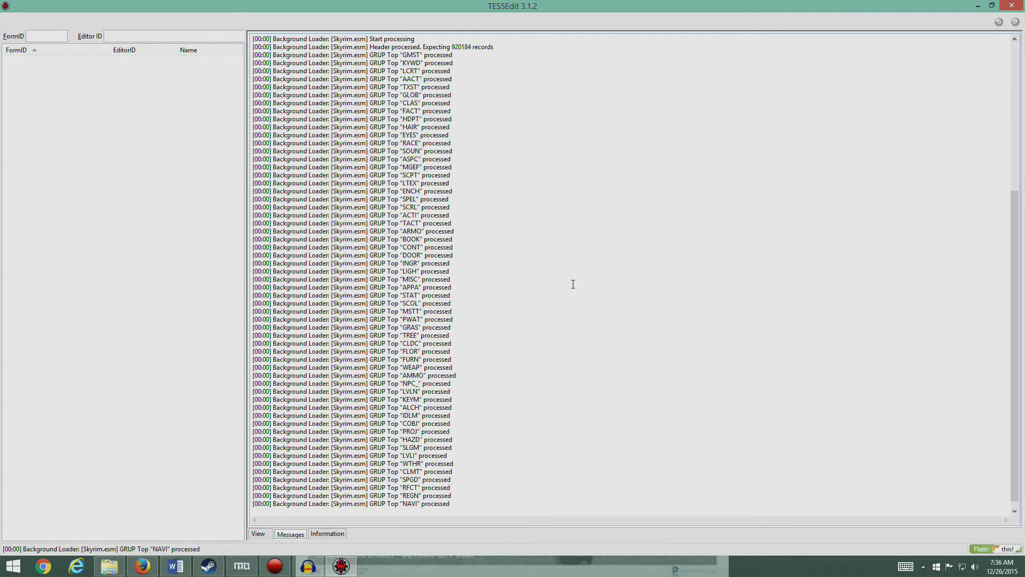
# Shrink the TES5Edit window to show the guide alongside, and apply the filter for cleaning to Update.esm.
pyautogui.click(991, 6)
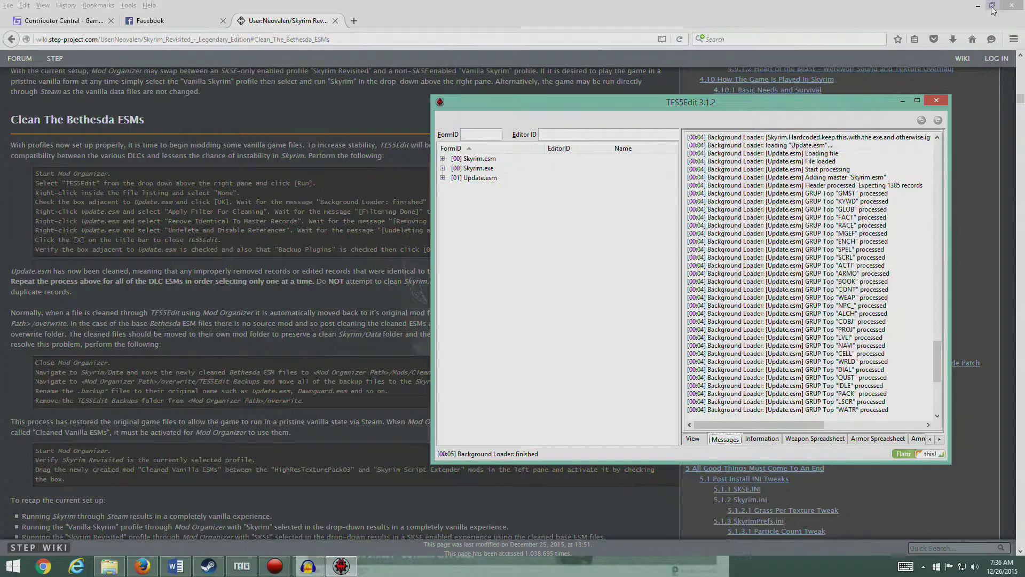
pyautogui.moveTo(738, 95); pyautogui.dragTo(684, 265)
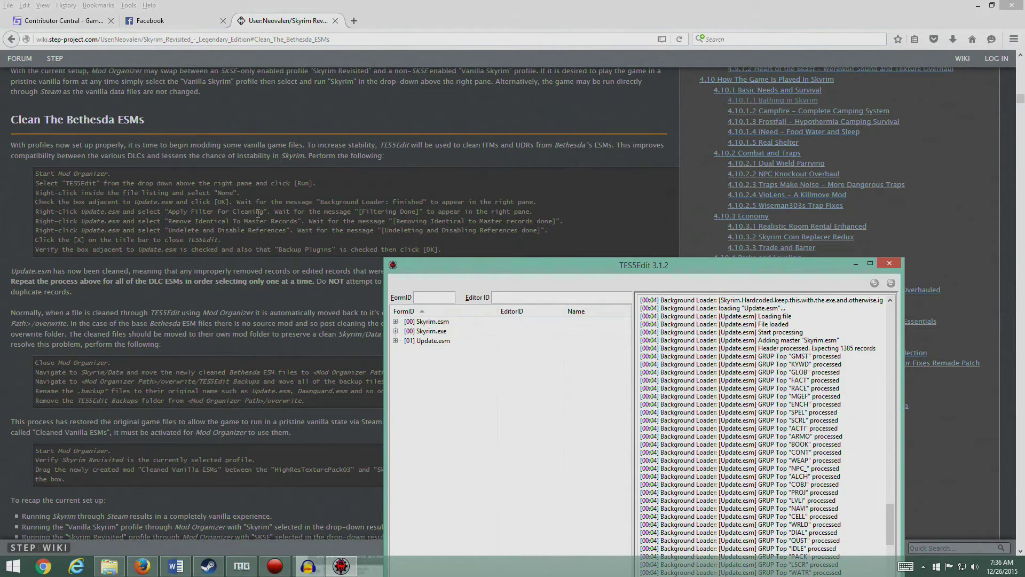
pyautogui.rightClick(423, 343)
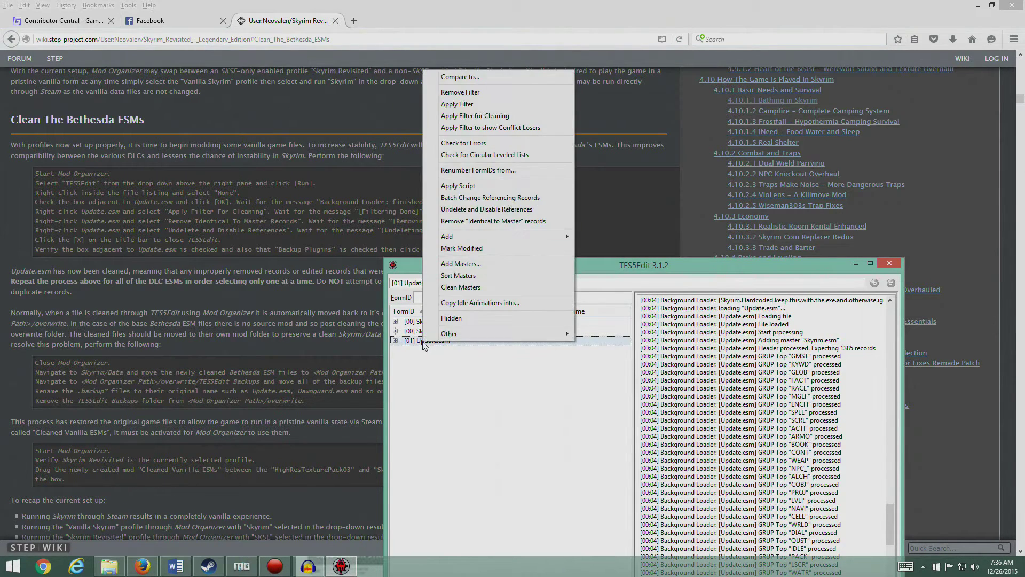
pyautogui.click(493, 120)
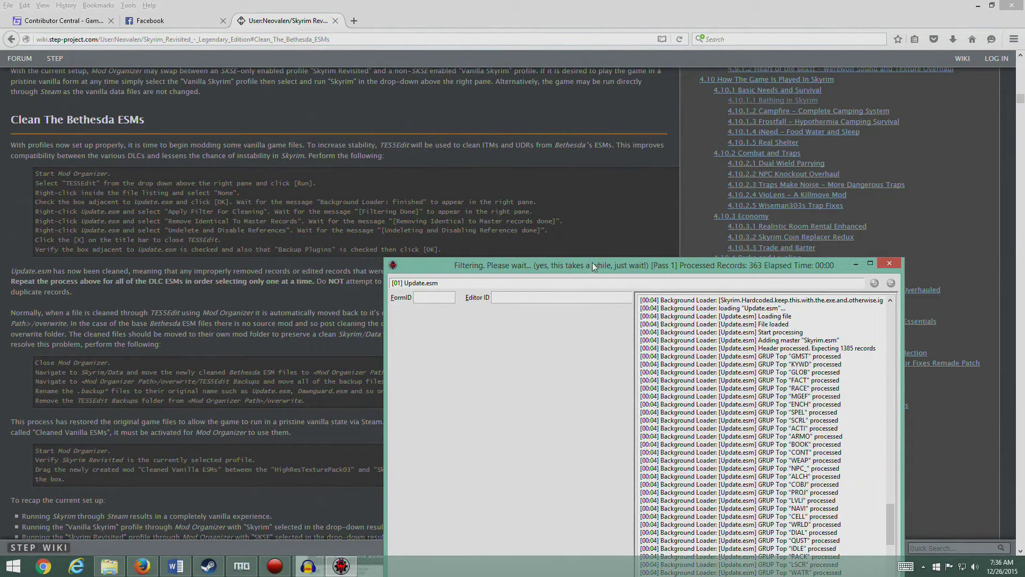
pyautogui.moveTo(591, 262); pyautogui.dragTo(659, 88)
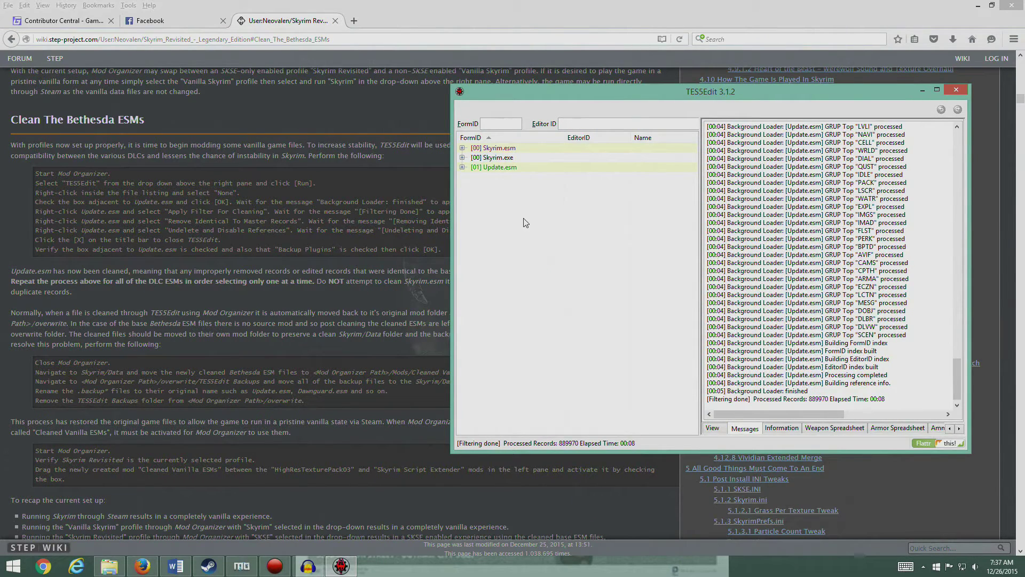
# Remove the "Identical to Master" records from Update.esm, accepting the module edit, and undelete and disable its references.
pyautogui.moveTo(576, 93); pyautogui.dragTo(716, 104)
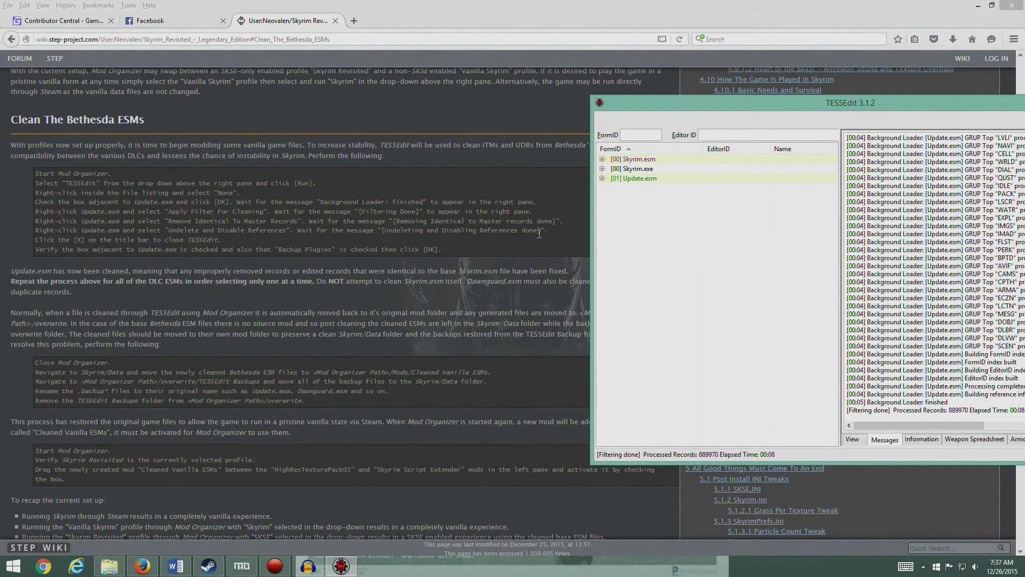
pyautogui.rightClick(626, 178)
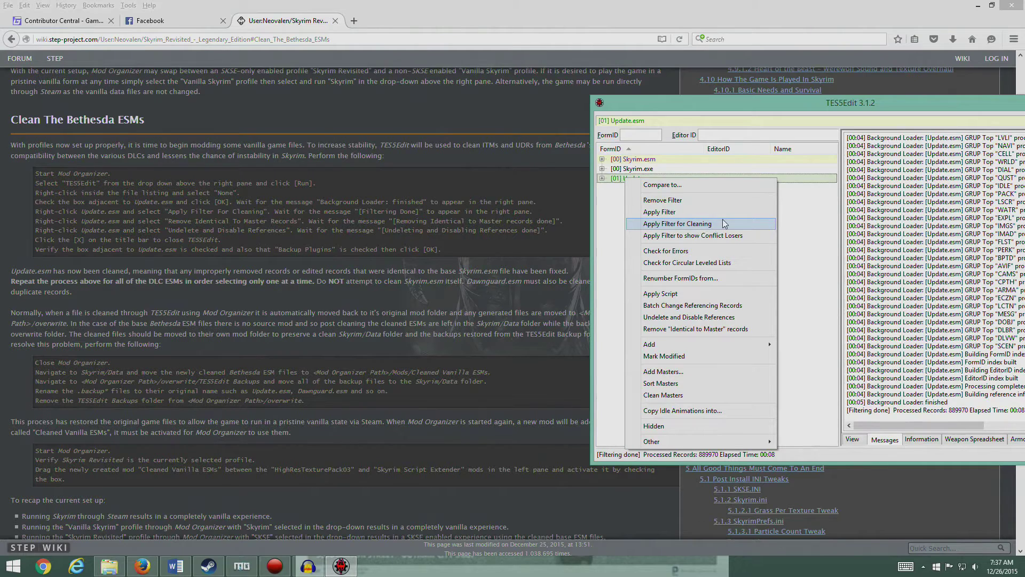
pyautogui.click(724, 330)
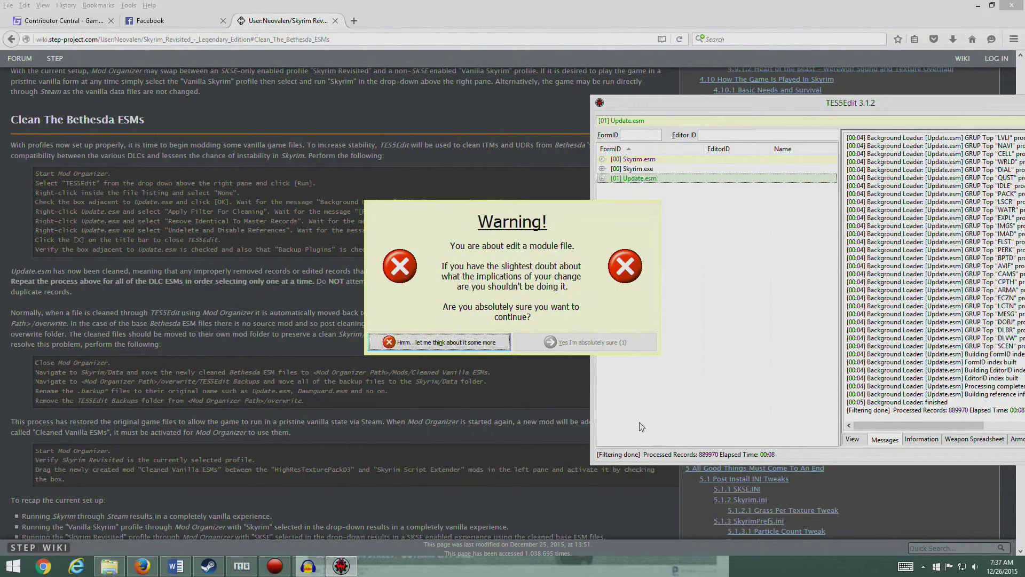
pyautogui.click(603, 348)
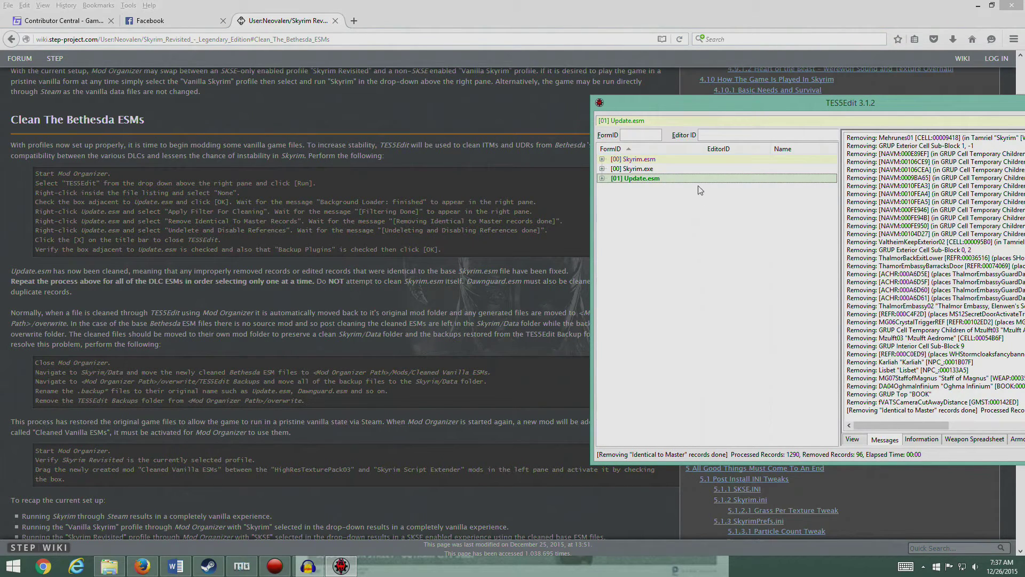
pyautogui.rightClick(635, 180)
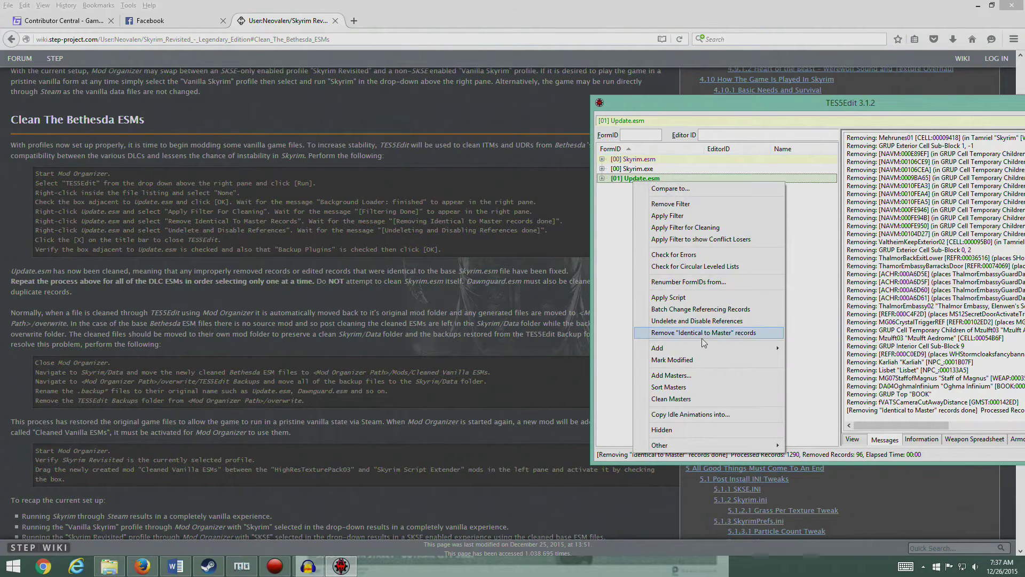
pyautogui.click(717, 323)
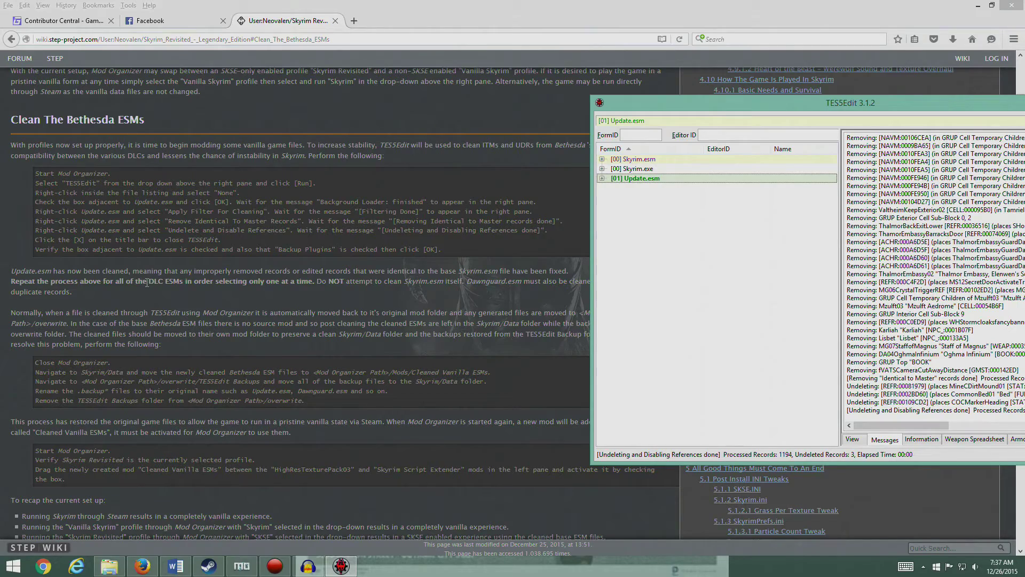
# Close TES5Edit, saving the changed Update.esm with plugin backup enabled.
pyautogui.moveTo(758, 103); pyautogui.dragTo(418, 373)
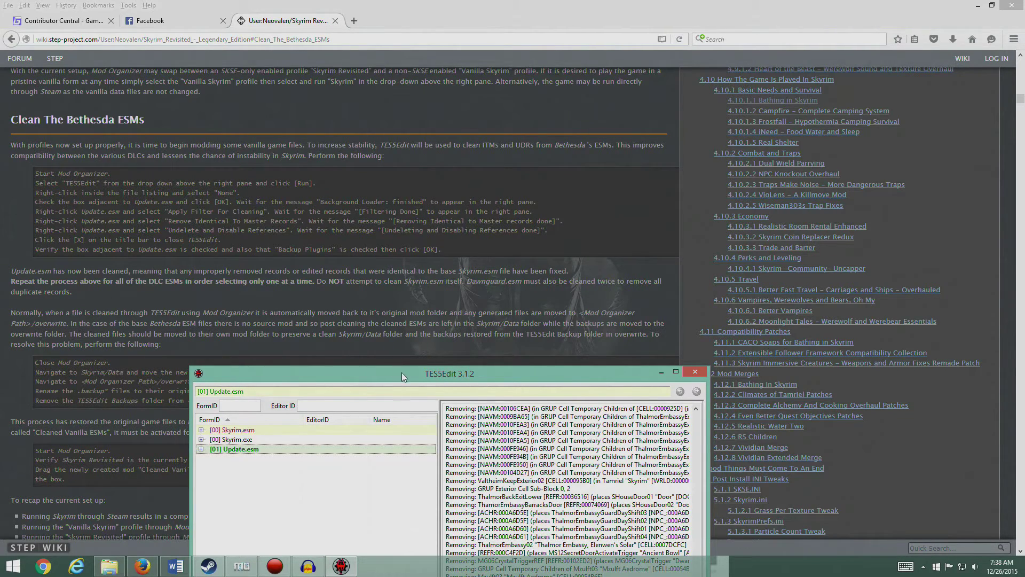
pyautogui.moveTo(401, 372); pyautogui.dragTo(467, 132)
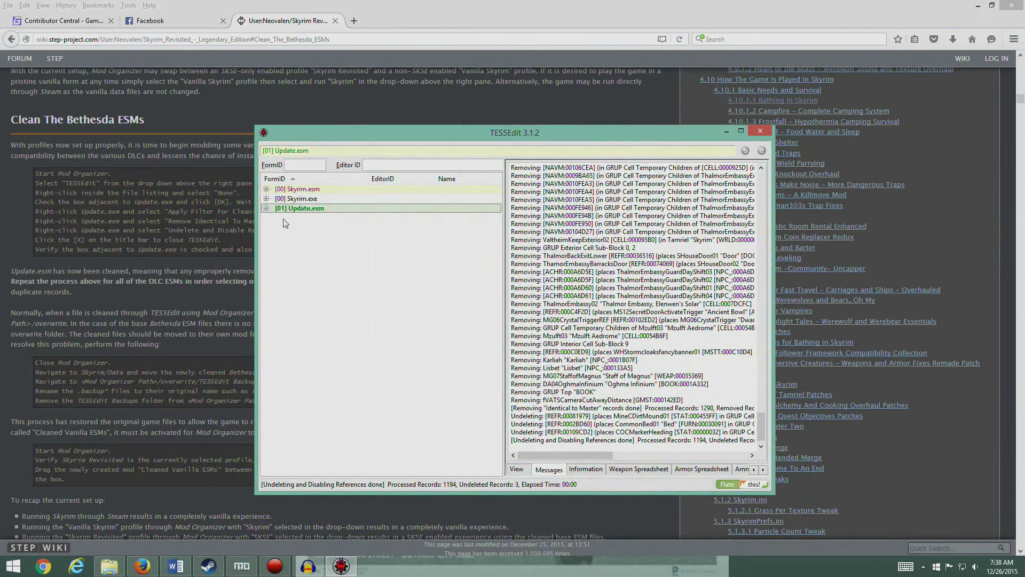
pyautogui.click(760, 131)
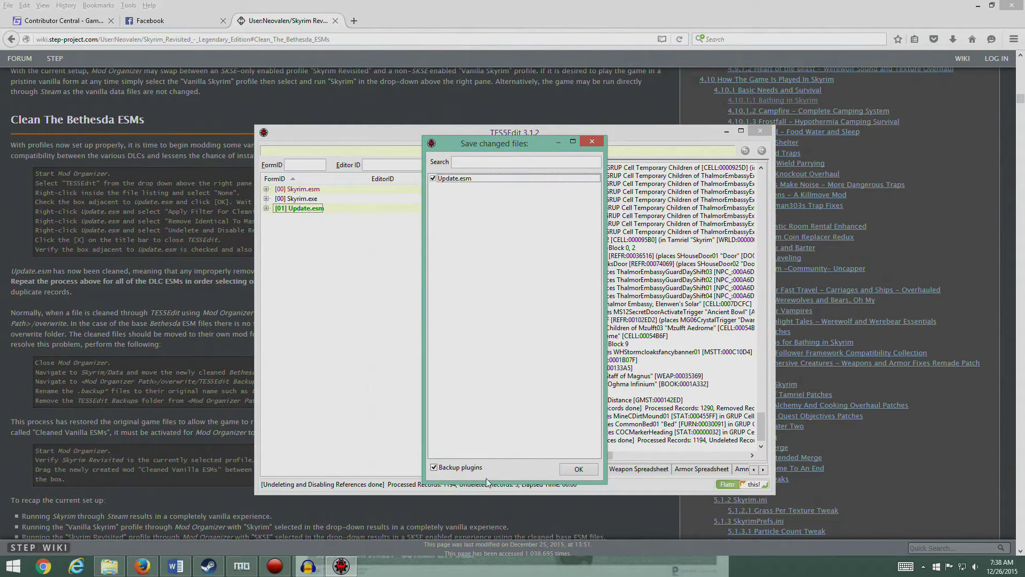
pyautogui.click(573, 470)
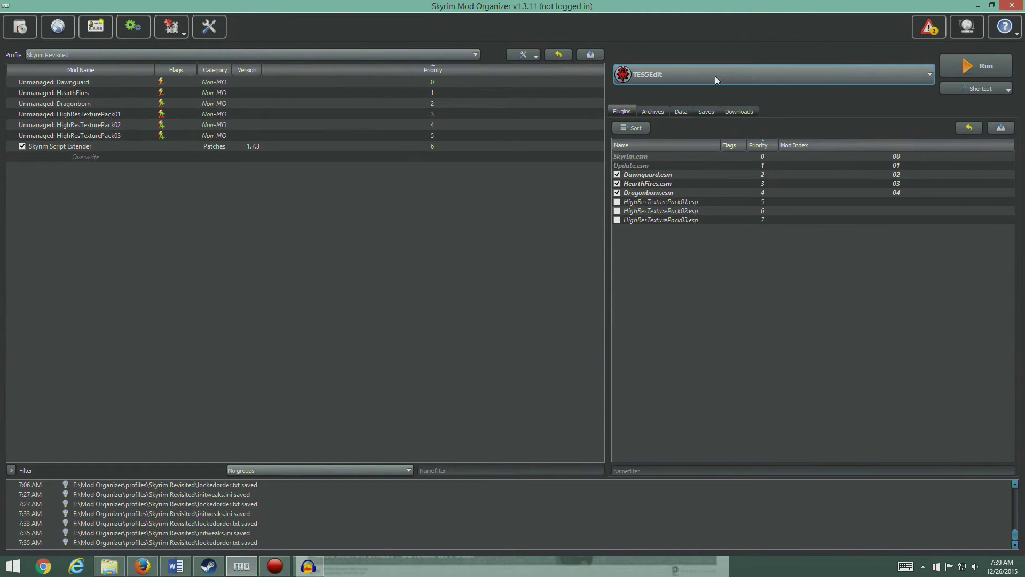
# Run TES5Edit again from Mod Organizer and load only Dawnguard.esm from the plugin selection.
pyautogui.click(973, 69)
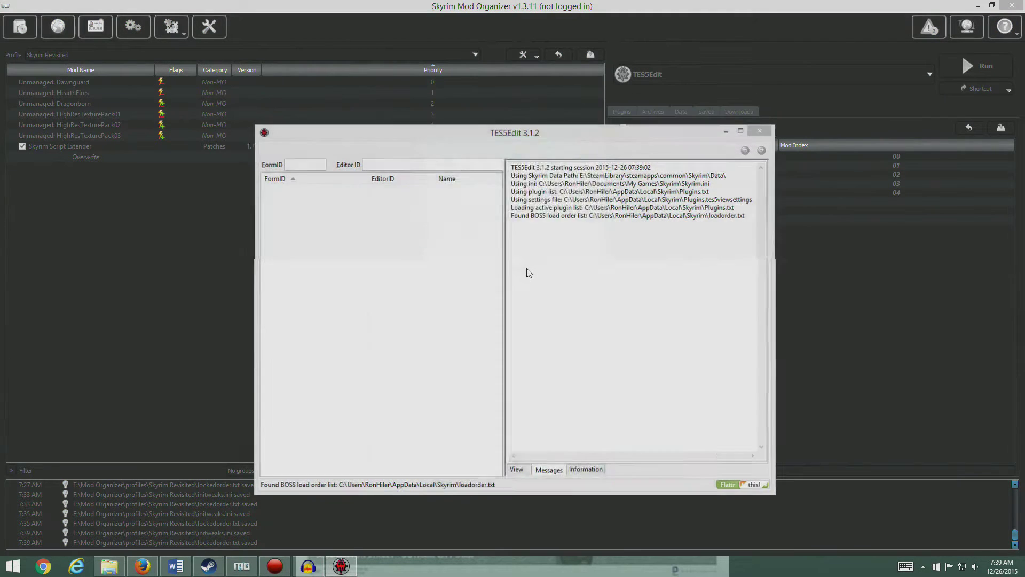
pyautogui.rightClick(485, 271)
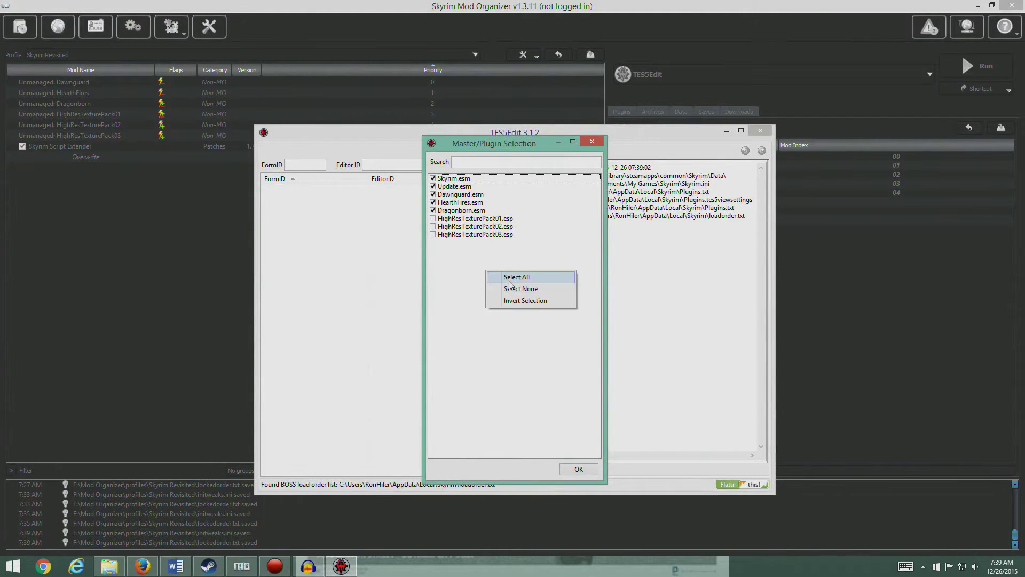
pyautogui.click(520, 287)
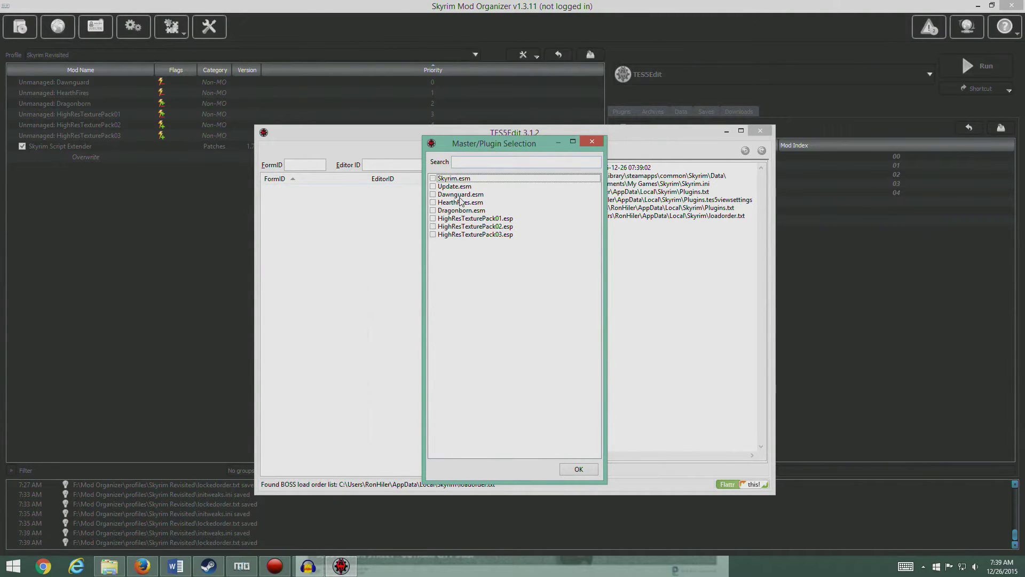
pyautogui.click(433, 195)
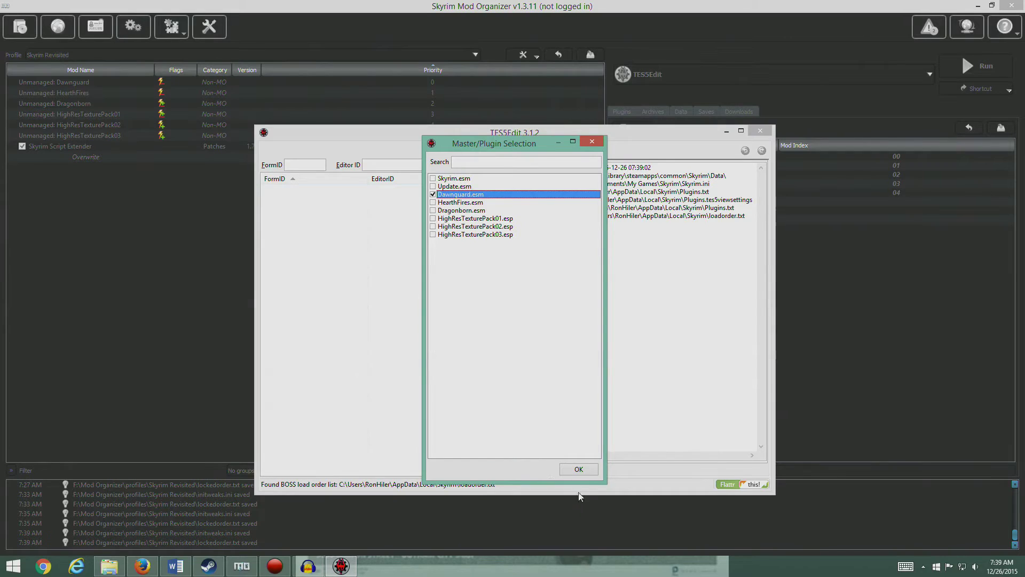
pyautogui.click(578, 469)
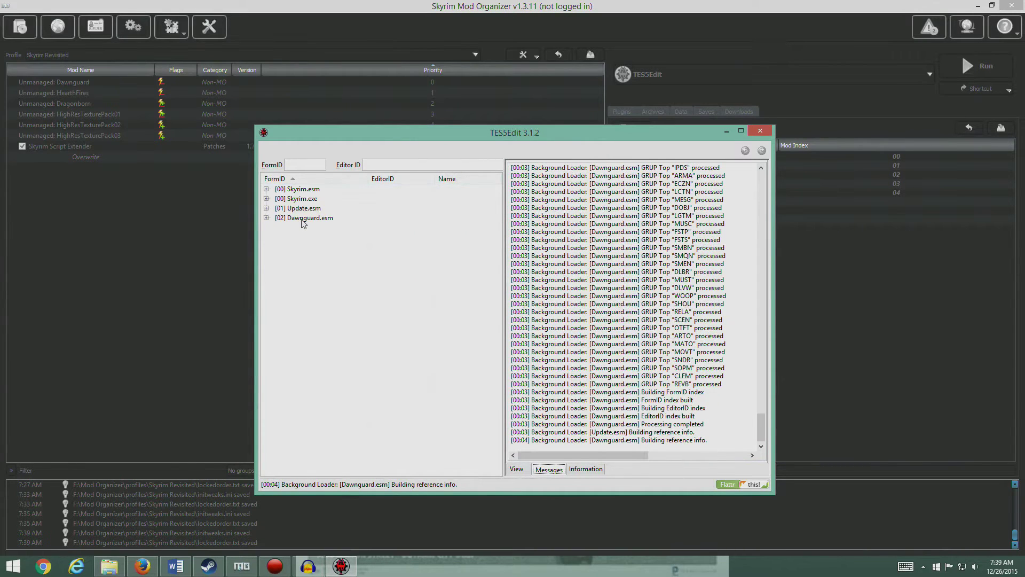
# Apply the filter for cleaning to Dawnguard.esm, and recheck the guide's cleaning instructions in Firefox before returning to TES5Edit.
pyautogui.click(303, 219)
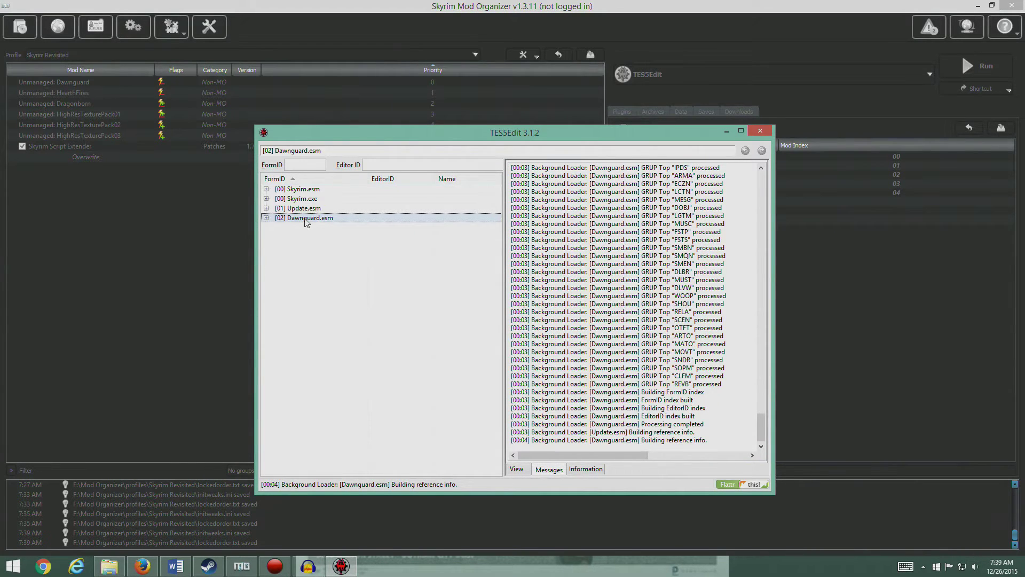
pyautogui.click(374, 322)
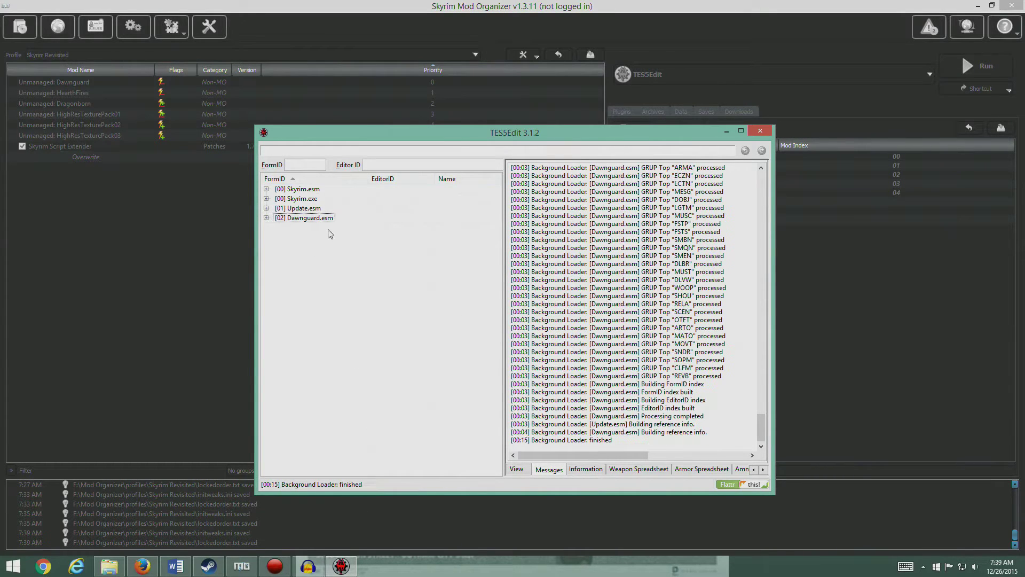
pyautogui.rightClick(312, 218)
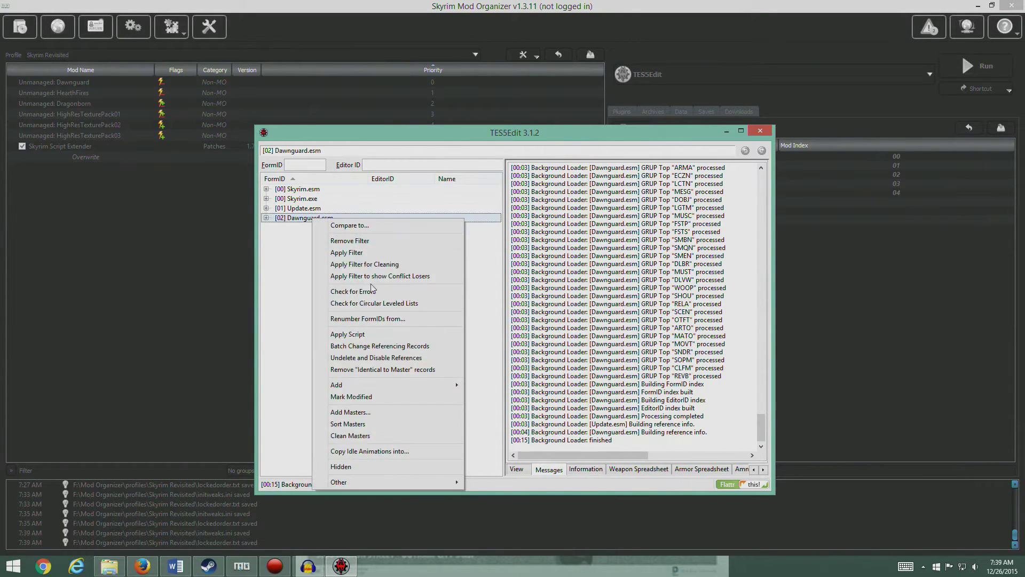
pyautogui.click(382, 265)
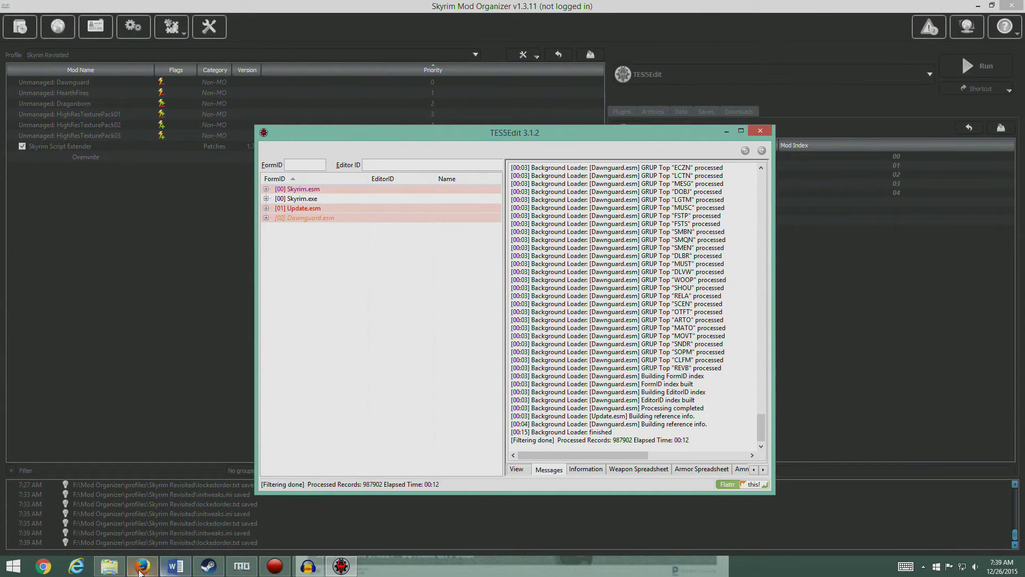
pyautogui.moveTo(143, 572)
pyautogui.click(143, 569)
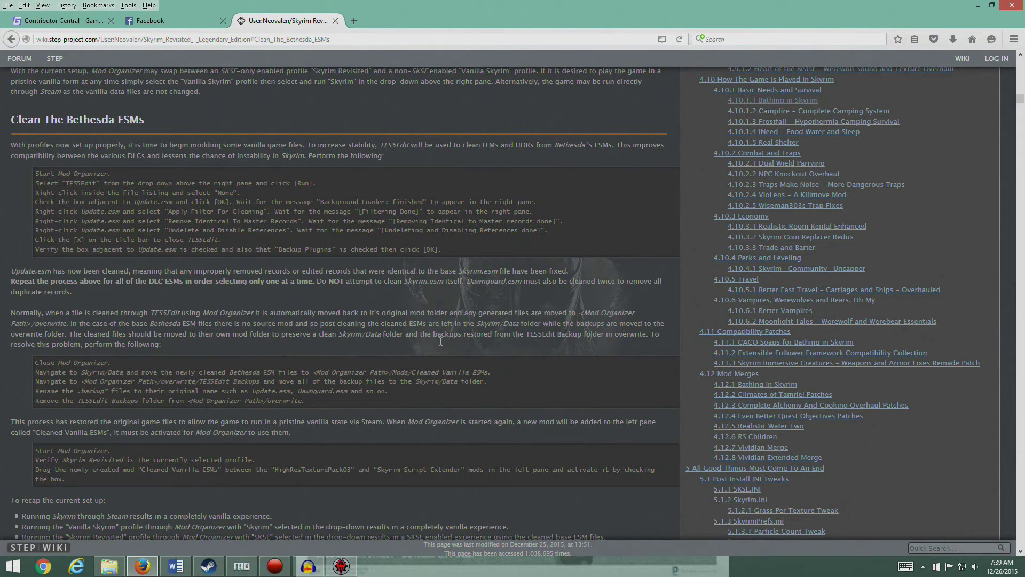
pyautogui.click(340, 565)
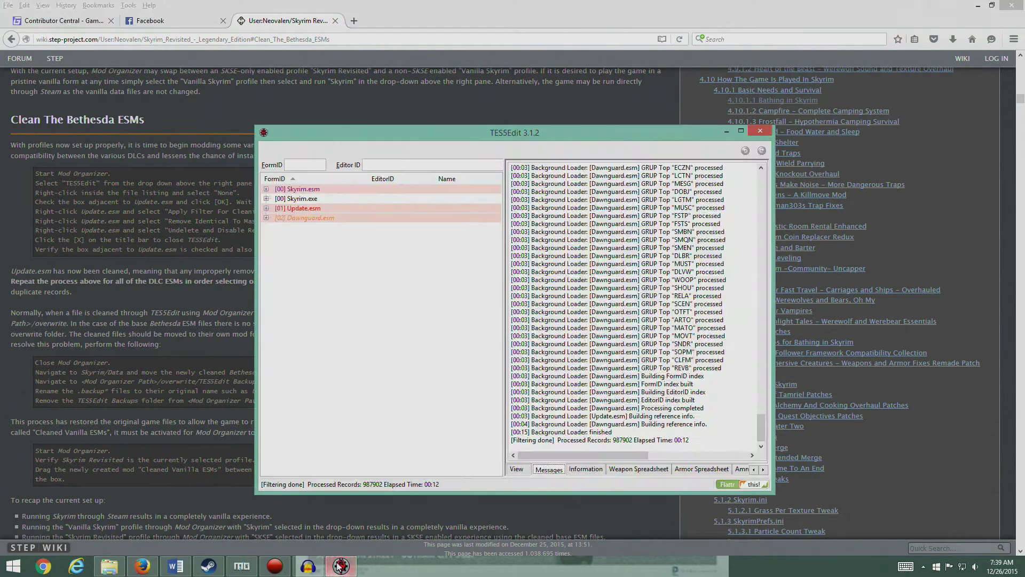
# Undelete and disable the references in Dawnguard.esm, accepting the module edit, and remove its "Identical to Master" records.
pyautogui.rightClick(312, 218)
pyautogui.click(368, 357)
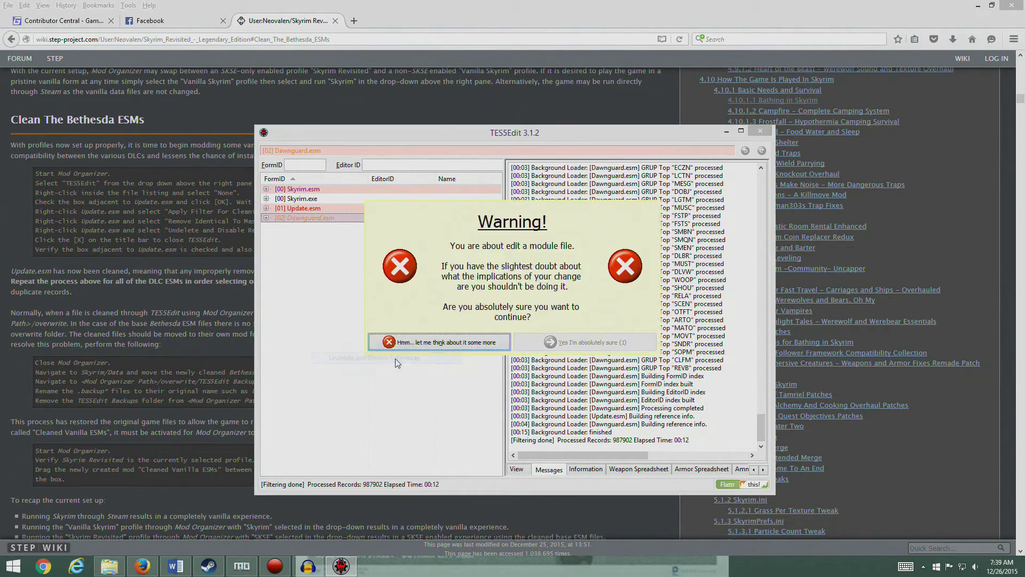
pyautogui.click(555, 344)
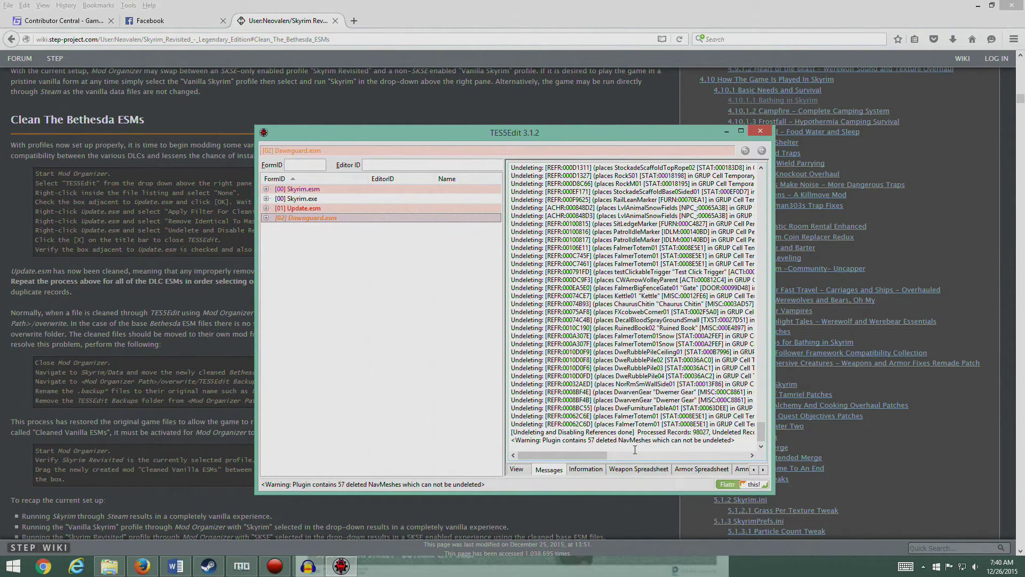
pyautogui.rightClick(327, 224)
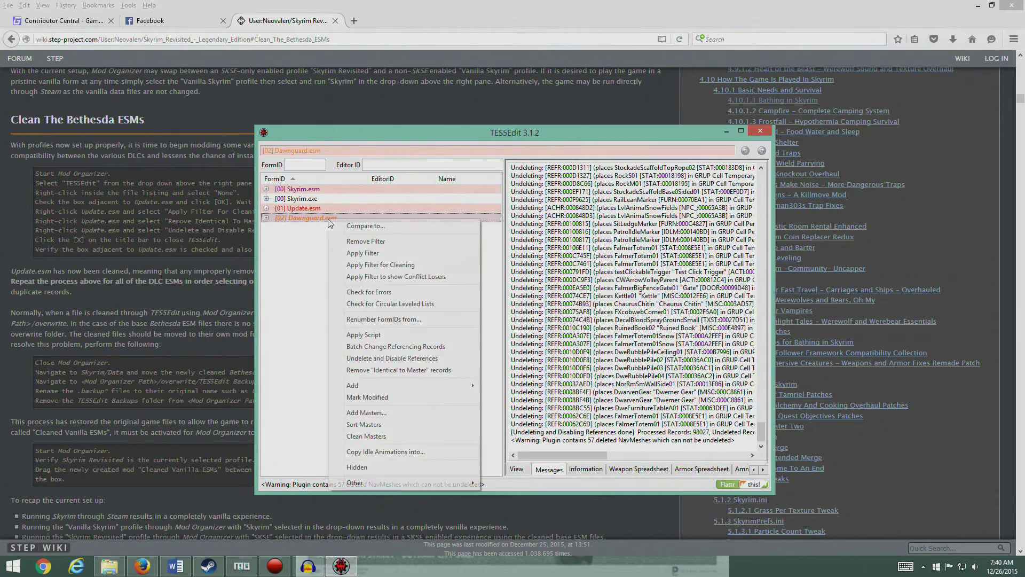
pyautogui.click(409, 370)
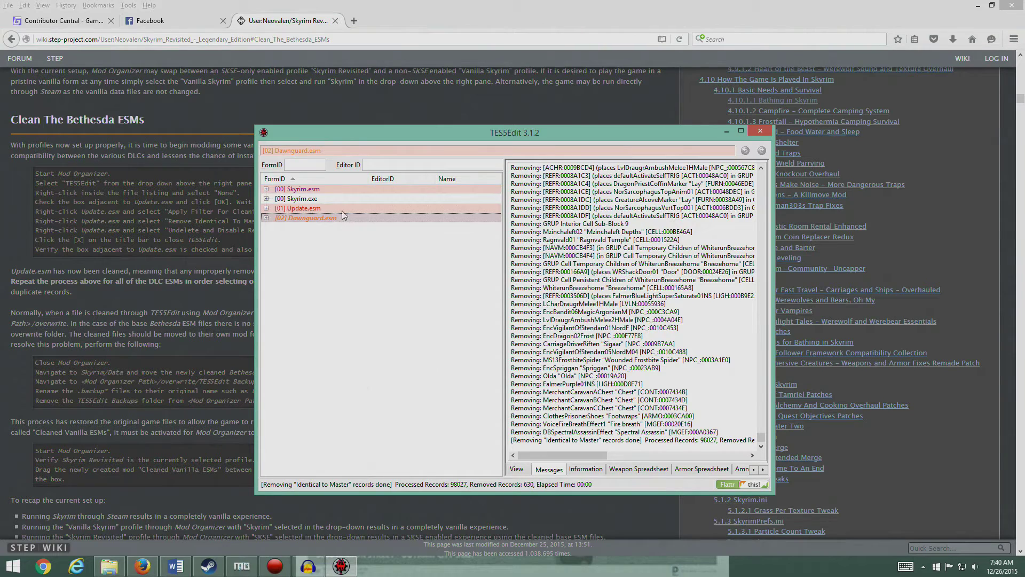
# Close TES5Edit, saving the changed Dawnguard.esm with plugin backup enabled.
pyautogui.rightClick(323, 222)
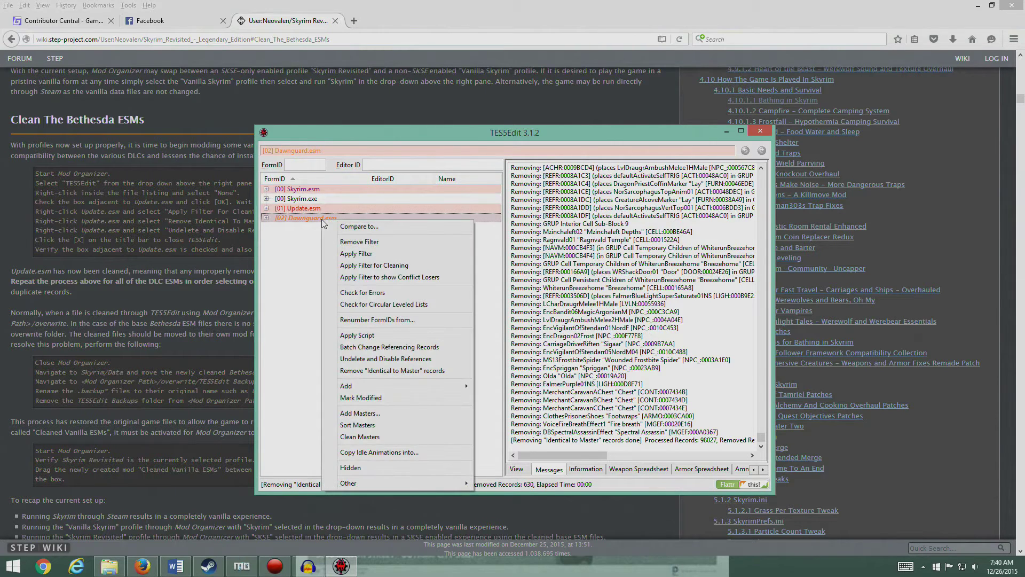
pyautogui.click(295, 294)
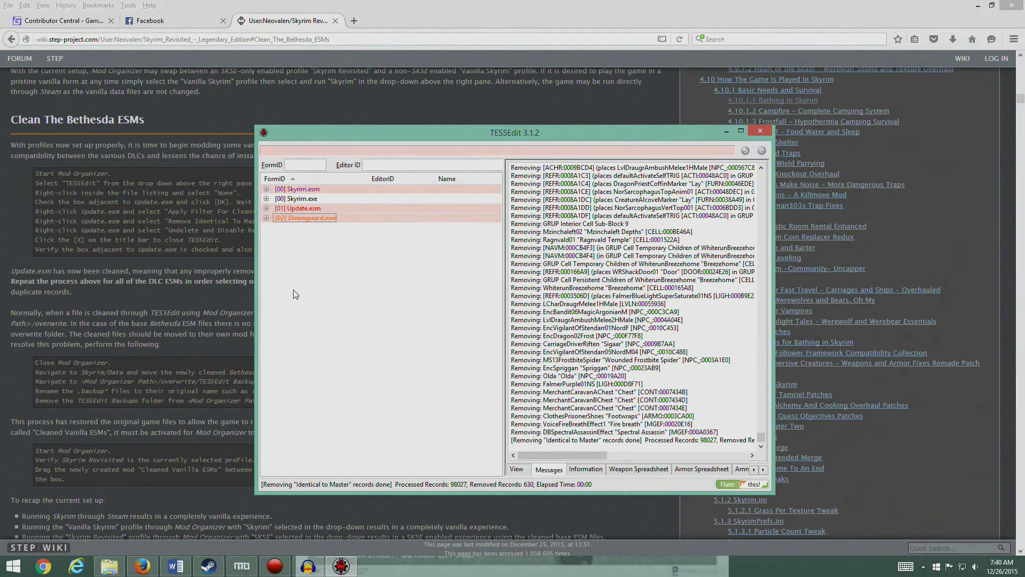
pyautogui.click(760, 130)
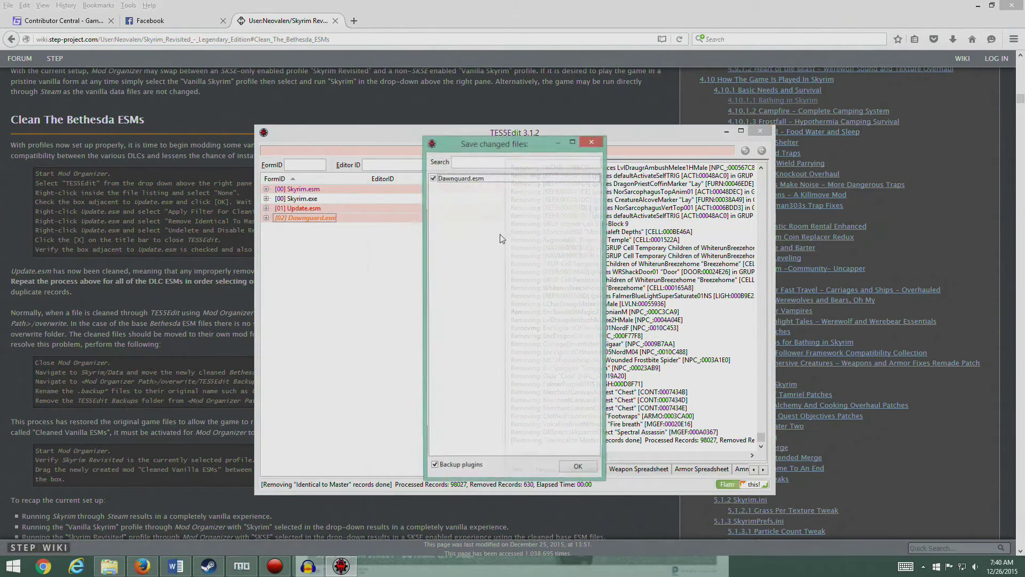
pyautogui.click(576, 468)
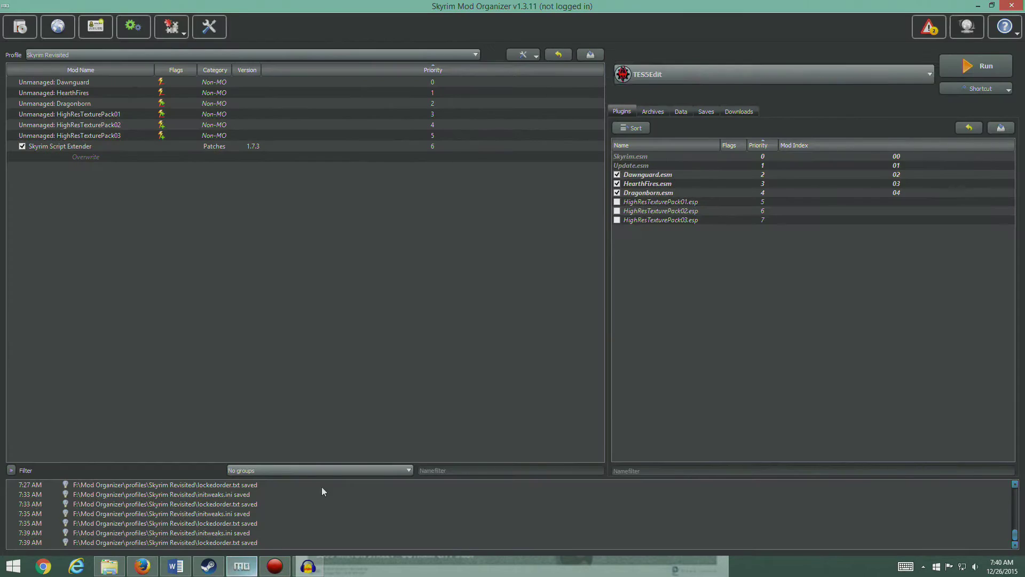
# Run TES5Edit from Mod Organizer for a second cleaning pass, loading only Dawnguard.esm from the plugin selection.
pyautogui.click(242, 566)
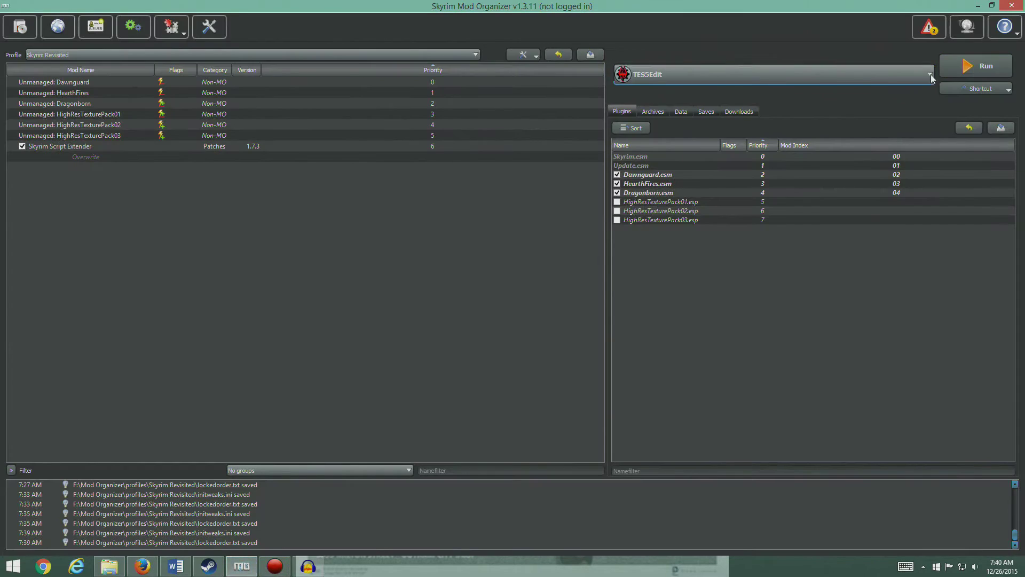
pyautogui.click(986, 66)
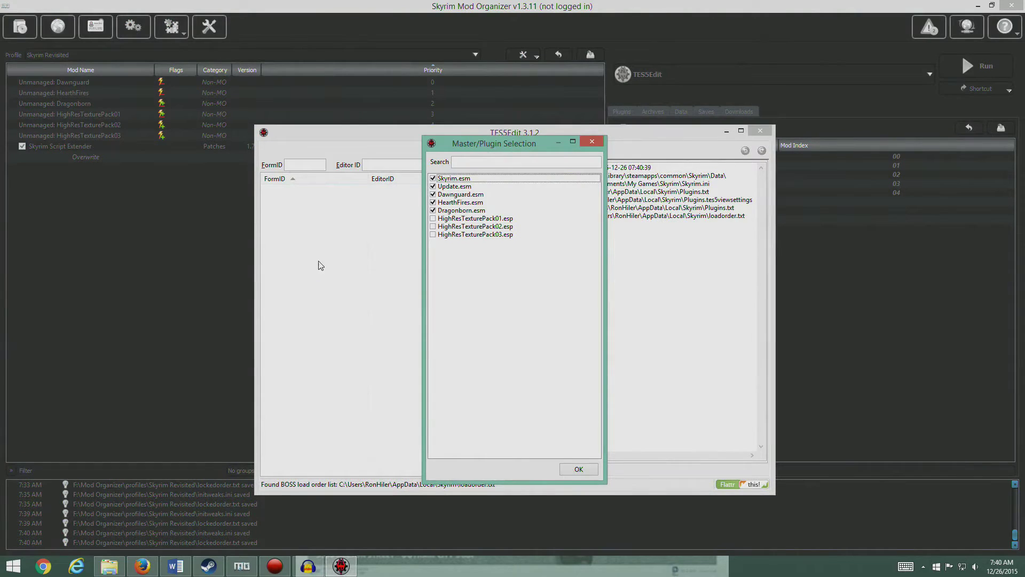
pyautogui.rightClick(467, 264)
pyautogui.click(488, 281)
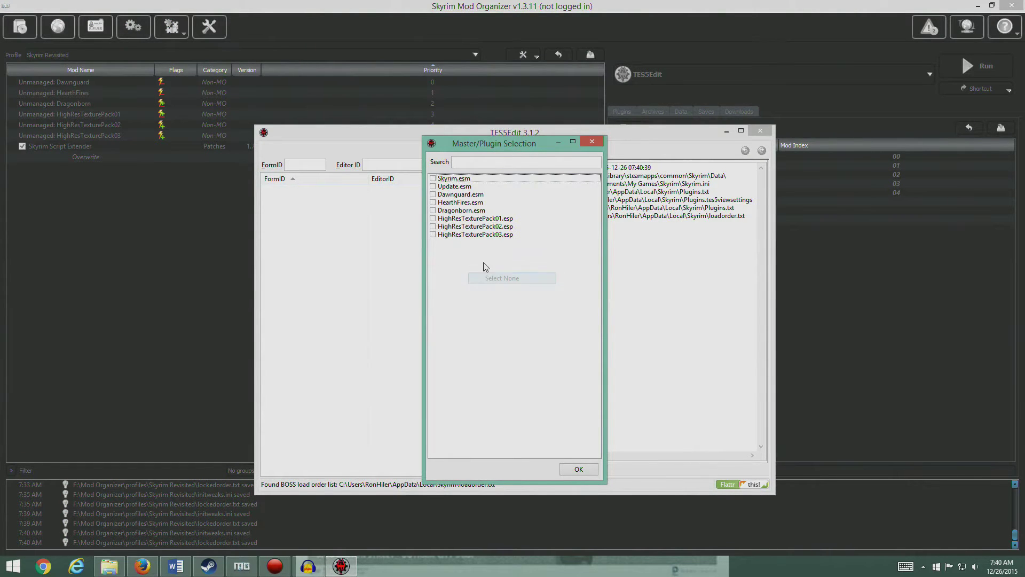
pyautogui.click(433, 195)
pyautogui.click(579, 469)
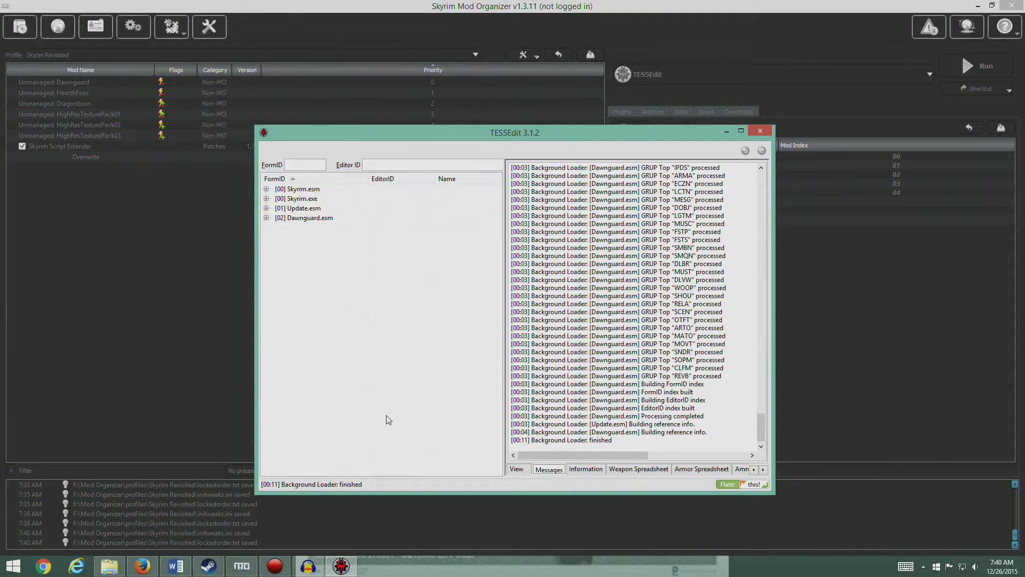
pyautogui.rightClick(326, 218)
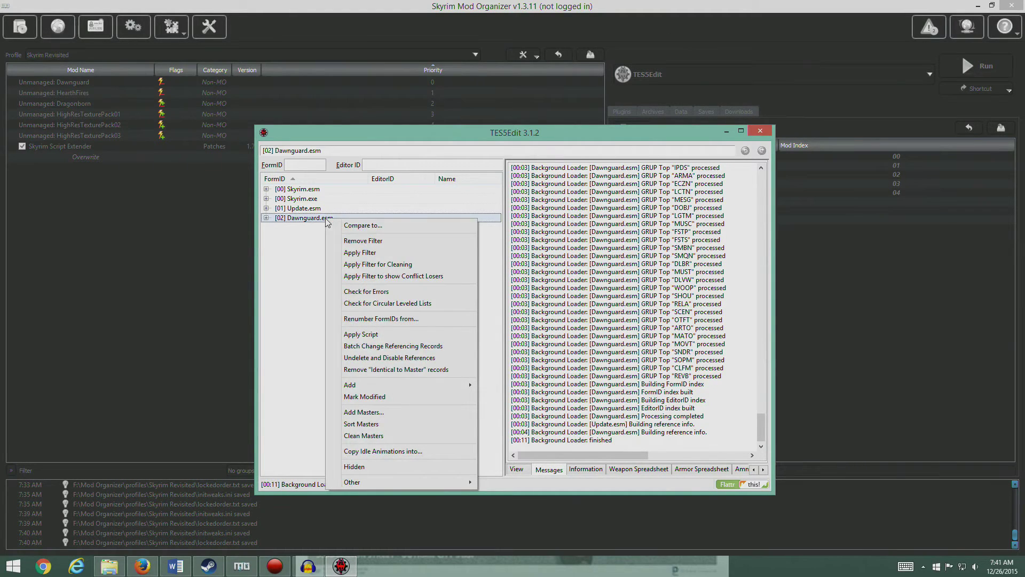
pyautogui.click(385, 258)
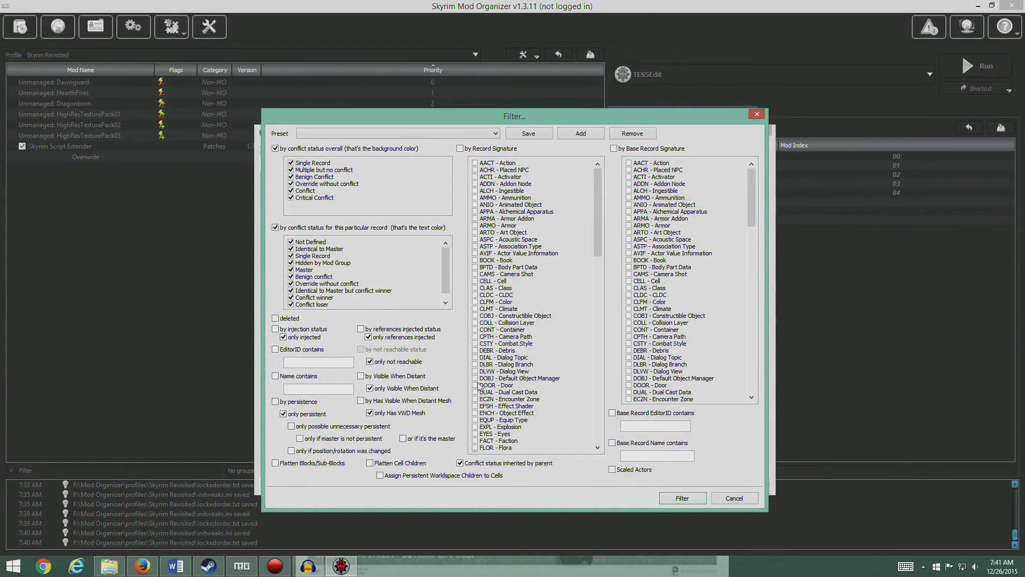
pyautogui.click(753, 114)
# Apply the filter for cleaning to Dawnguard.esm and remove its "Identical to Master" records, accepting the module edit.
pyautogui.rightClick(327, 221)
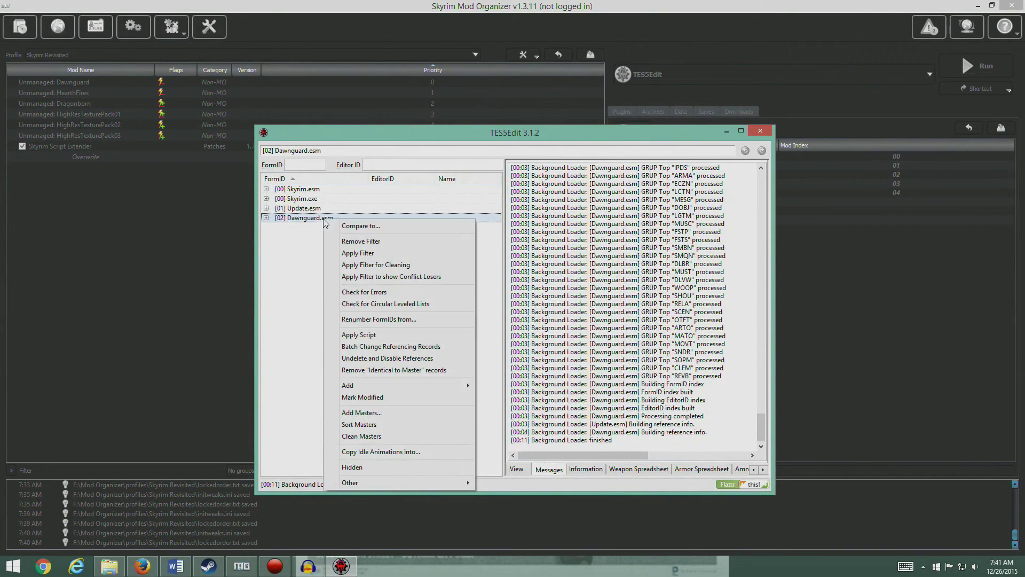
pyautogui.click(390, 266)
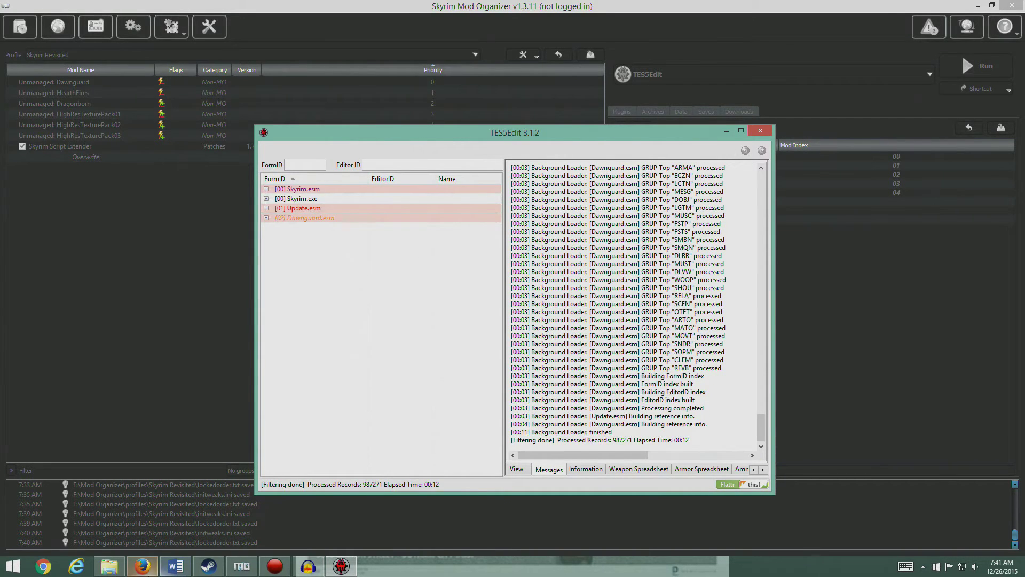
pyautogui.click(142, 566)
pyautogui.rightClick(307, 218)
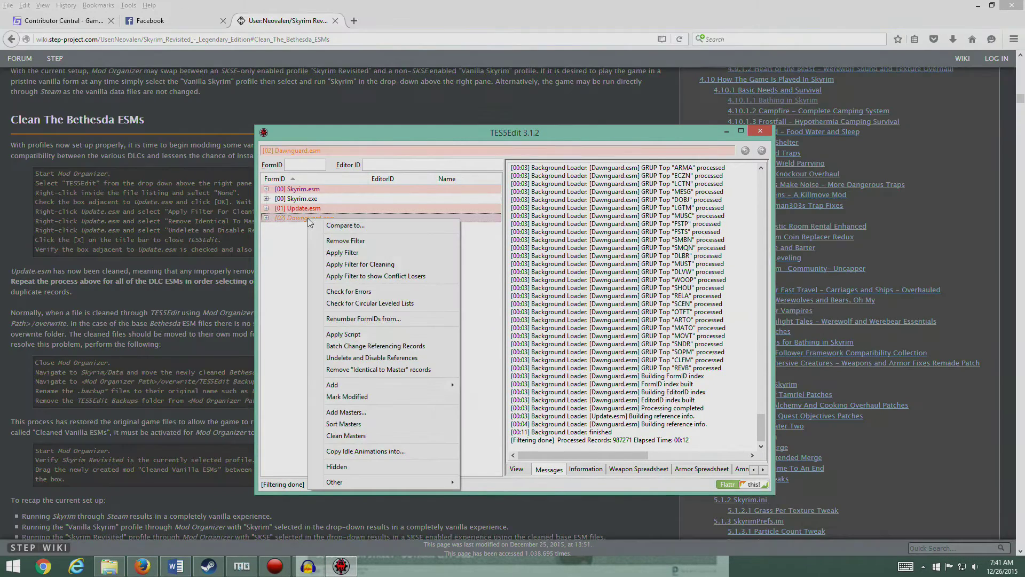
pyautogui.click(390, 370)
pyautogui.click(568, 343)
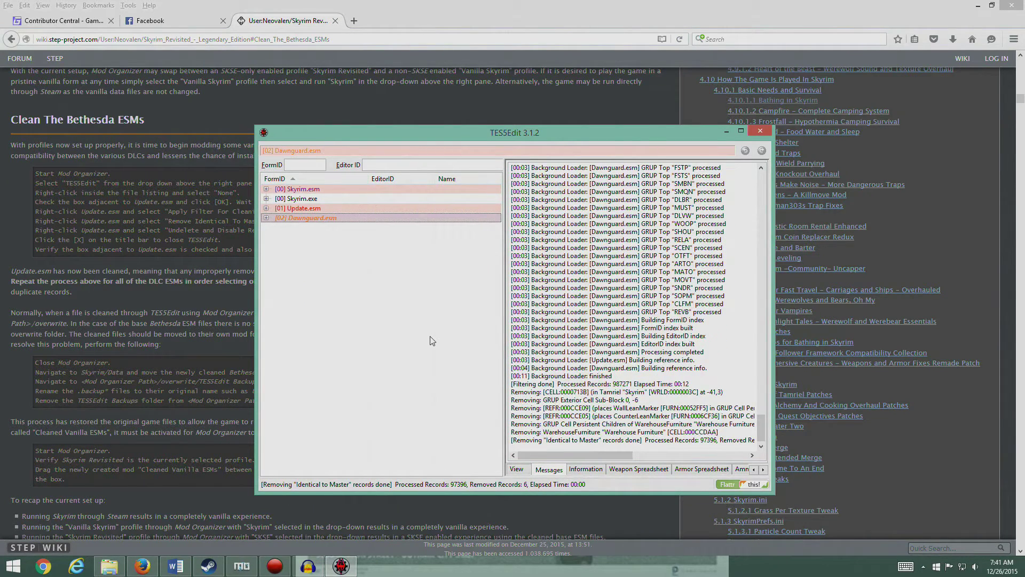
# Undelete and disable the references in Dawnguard.esm, and close TES5Edit, saving the file with plugin backup enabled.
pyautogui.rightClick(321, 222)
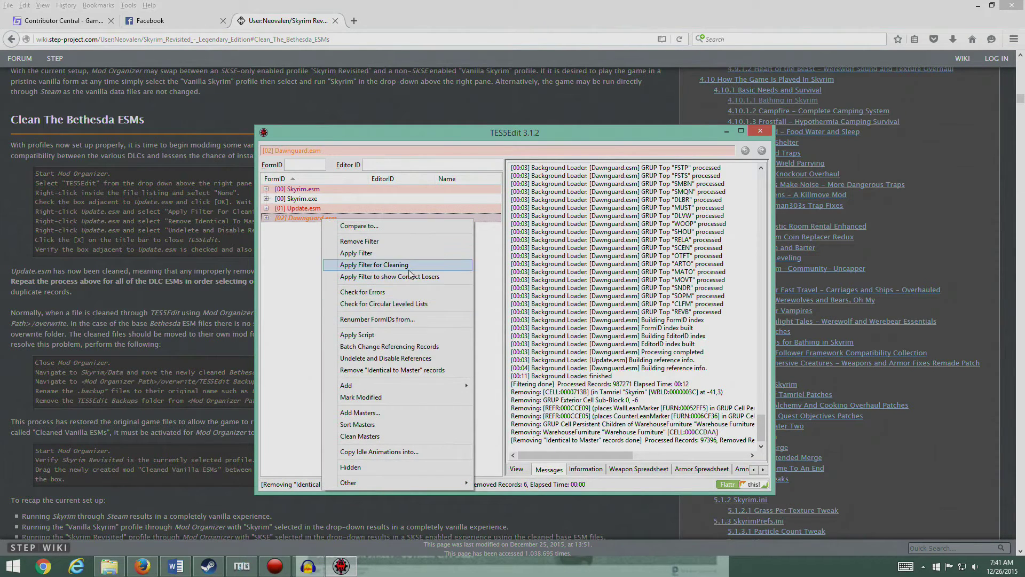
pyautogui.click(416, 358)
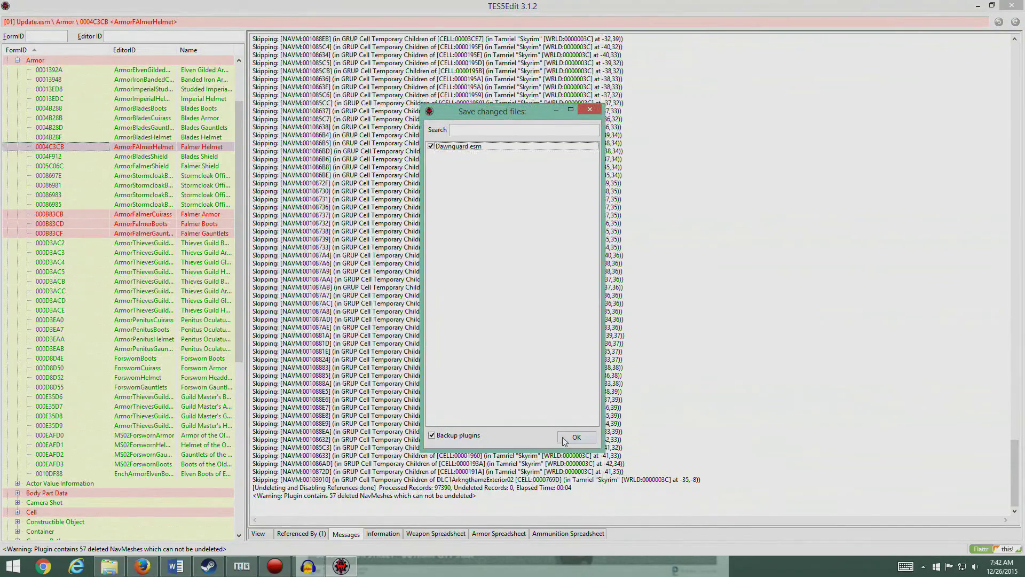
pyautogui.click(566, 437)
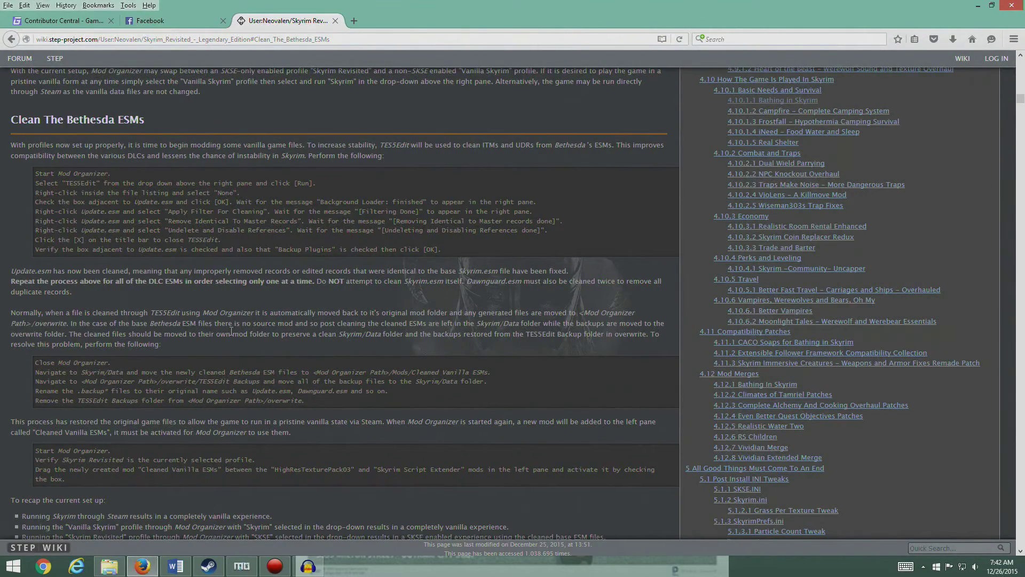
# Run TES5Edit again from Mod Organizer and load only HearthFires.esm from the plugin selection.
pyautogui.click(243, 566)
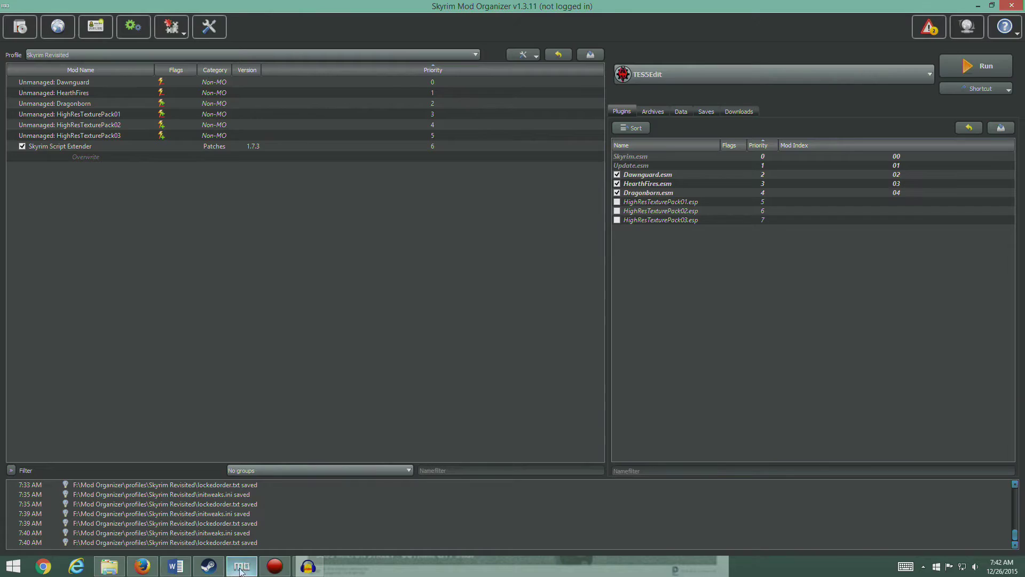
pyautogui.click(987, 66)
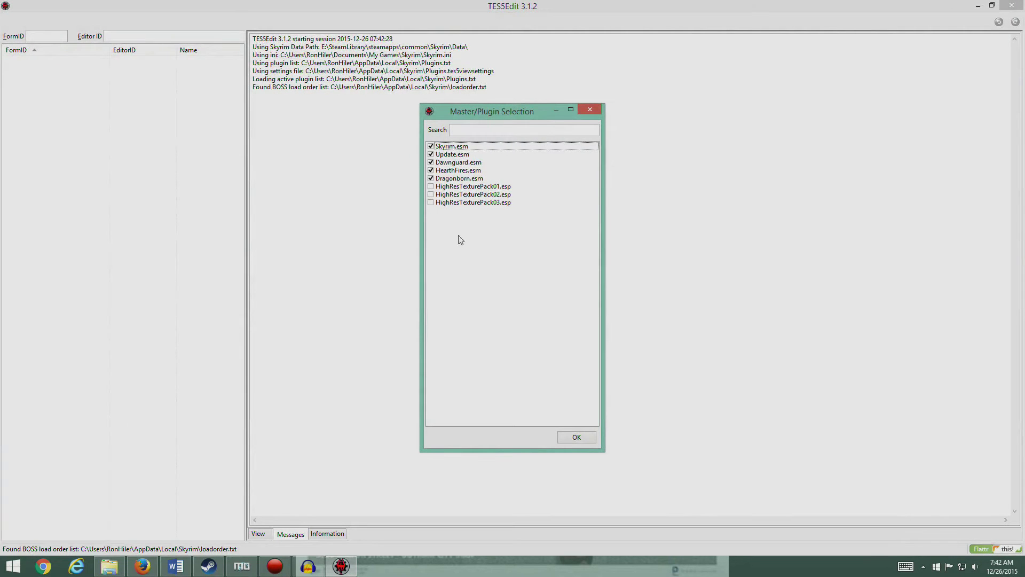
pyautogui.rightClick(460, 263)
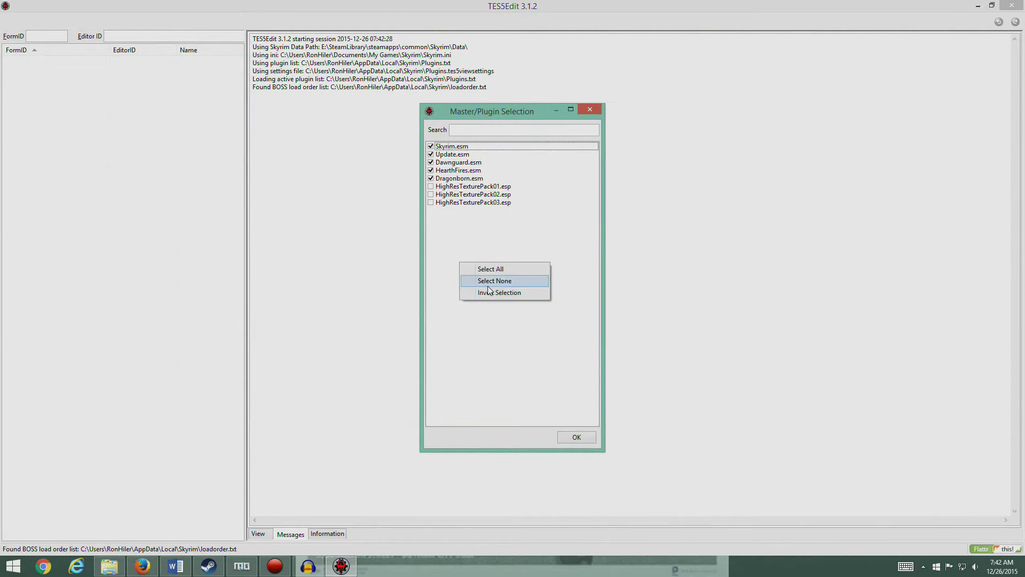
pyautogui.click(487, 280)
pyautogui.click(431, 170)
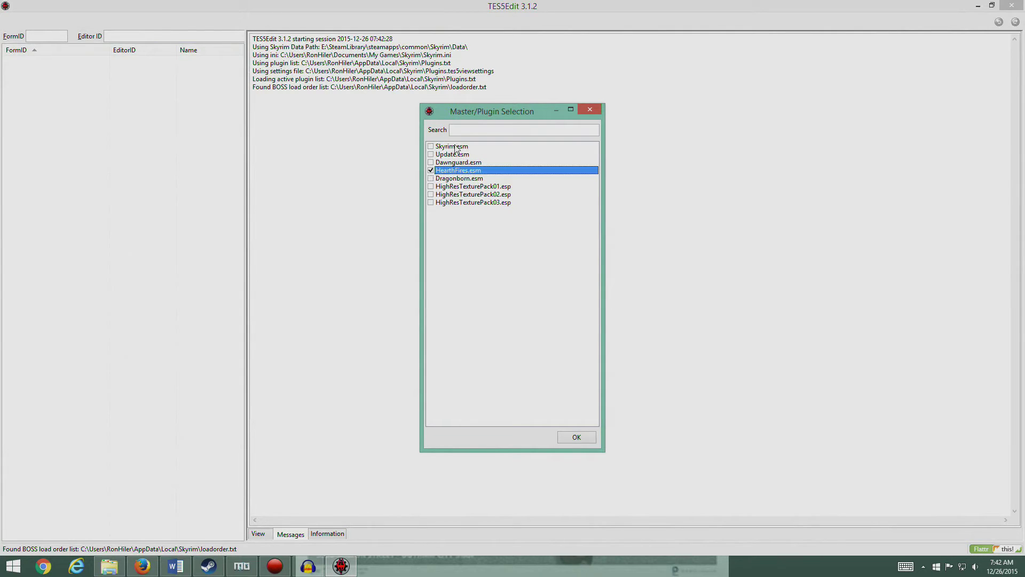
pyautogui.click(576, 436)
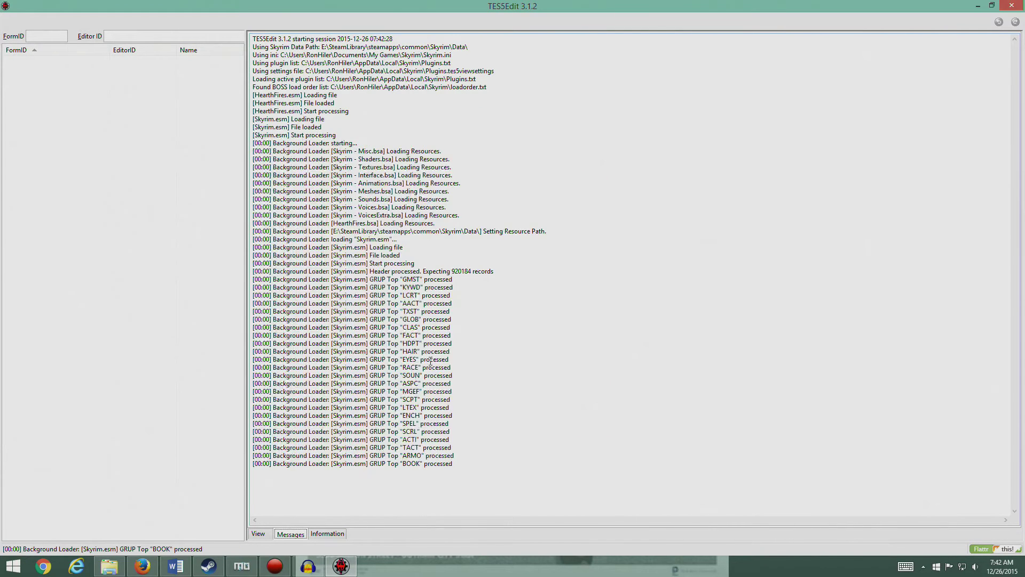
# Apply the filter for cleaning to HearthFires.esm and remove its "Identical to Master" records, accepting the module edit.
pyautogui.rightClick(53, 78)
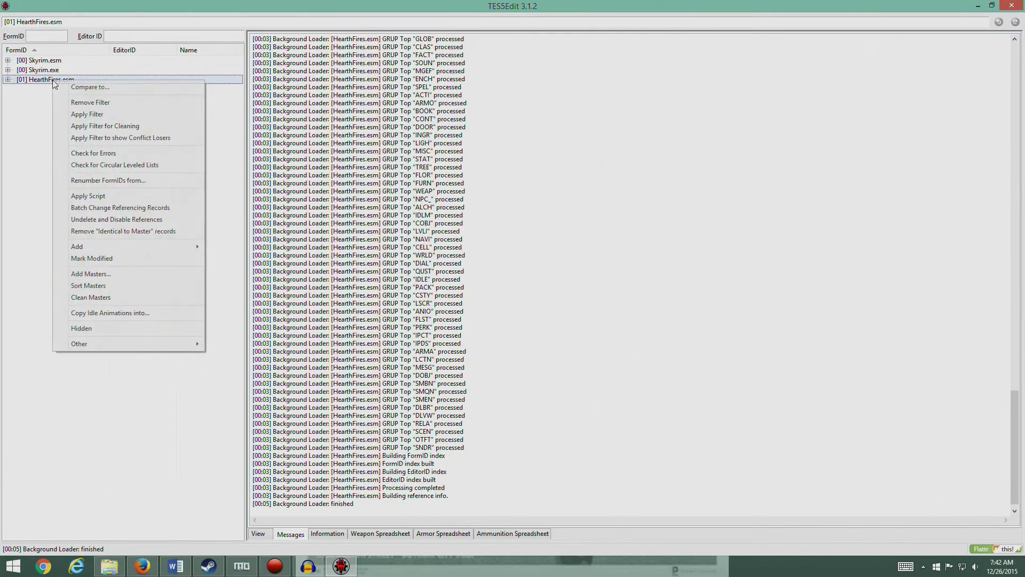
pyautogui.click(126, 126)
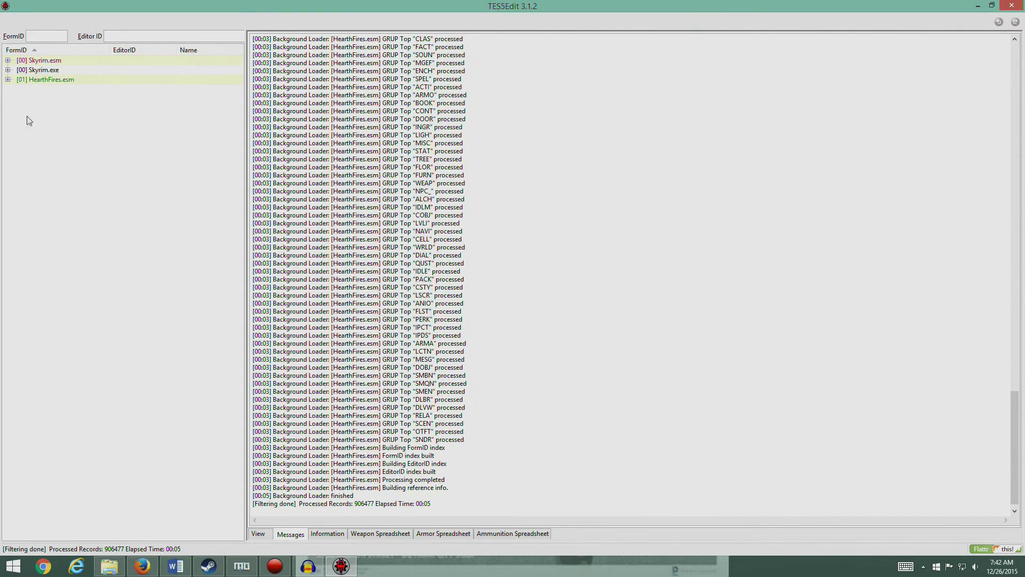
pyautogui.rightClick(57, 81)
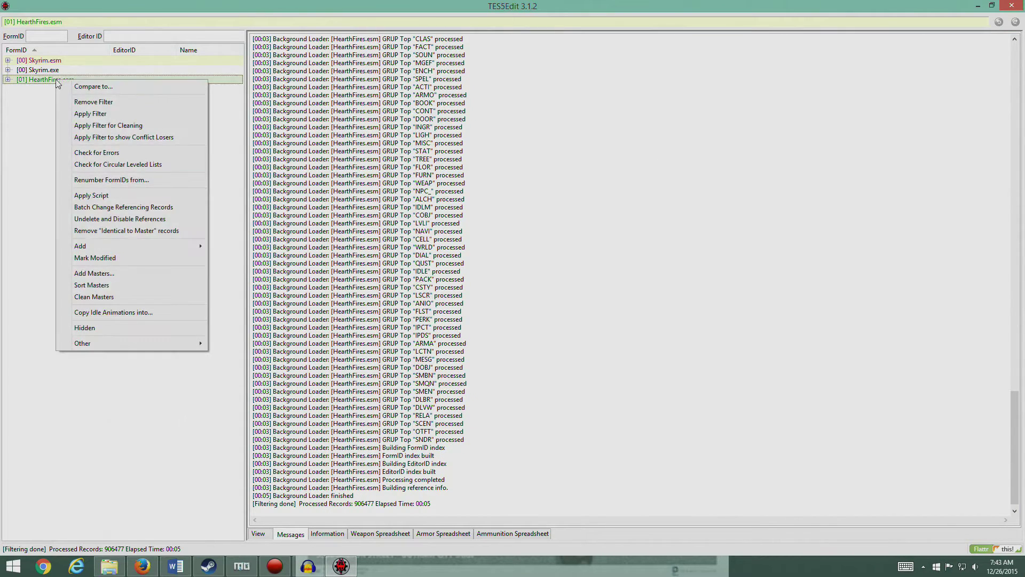
pyautogui.click(130, 231)
pyautogui.click(604, 345)
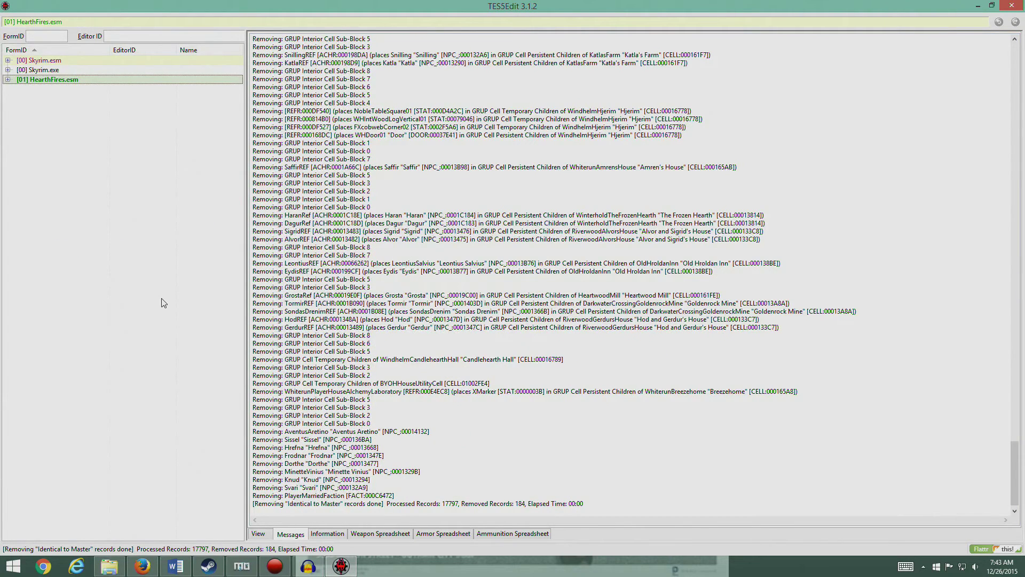
# Undelete and disable the references in HearthFires.esm, and close TES5Edit, saving the file with plugin backup enabled.
pyautogui.rightClick(63, 82)
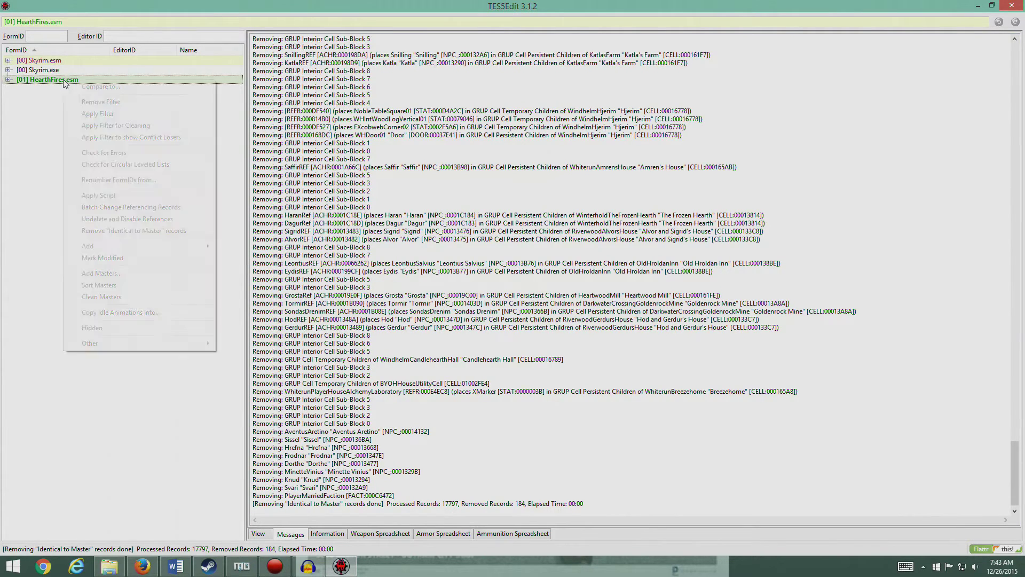
pyautogui.click(154, 220)
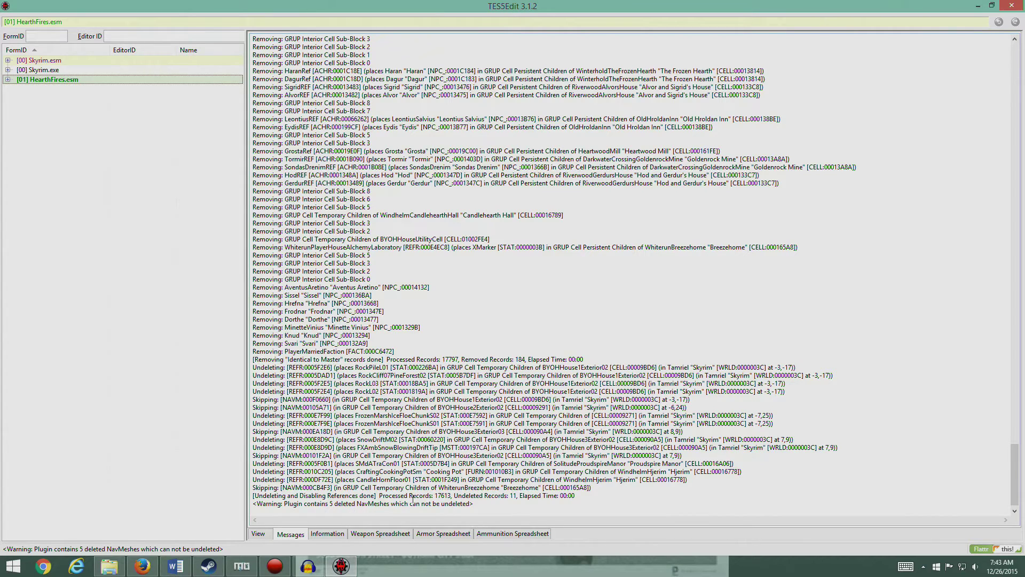
pyautogui.click(8, 79)
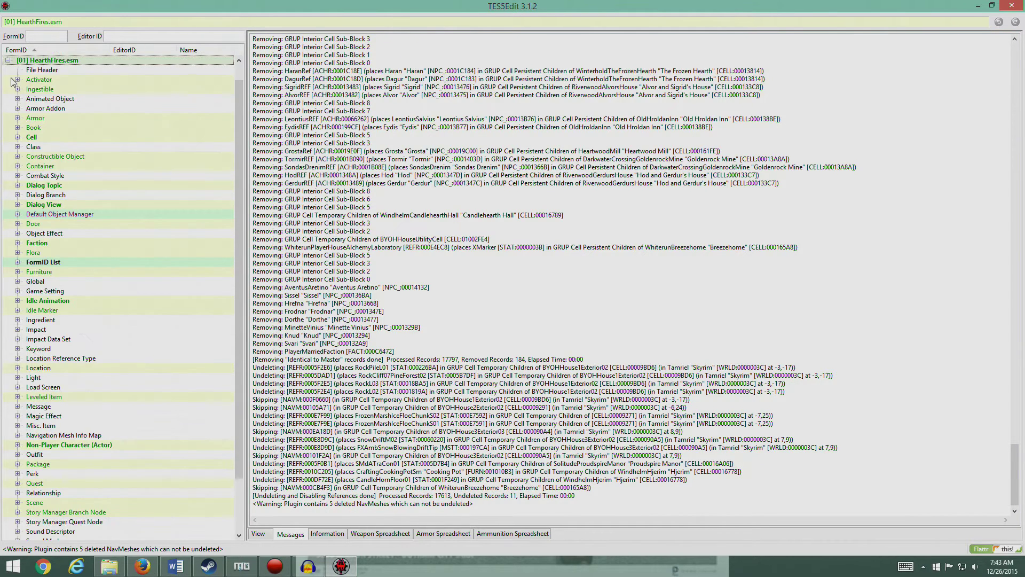
pyautogui.click(8, 59)
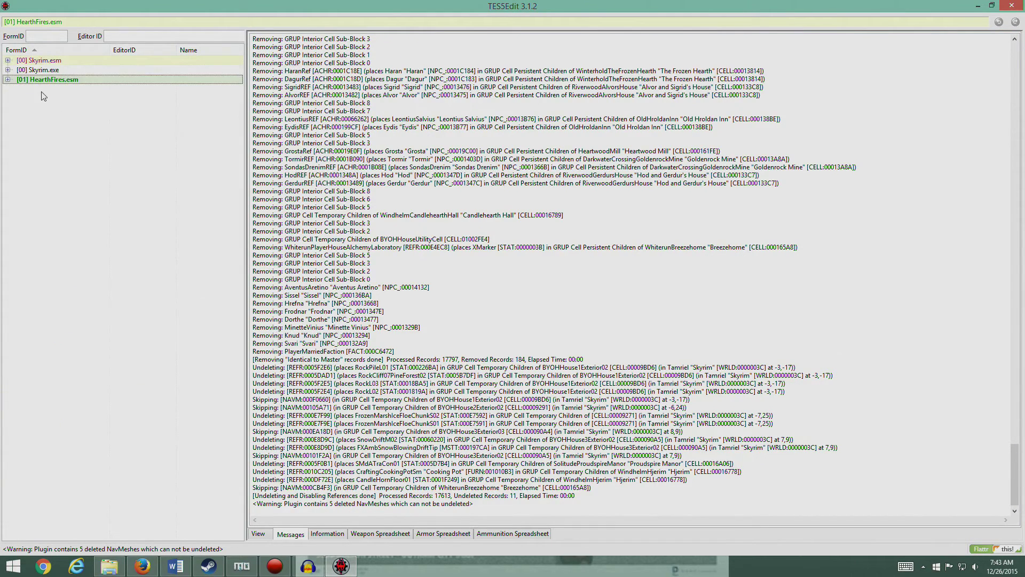
pyautogui.click(1011, 6)
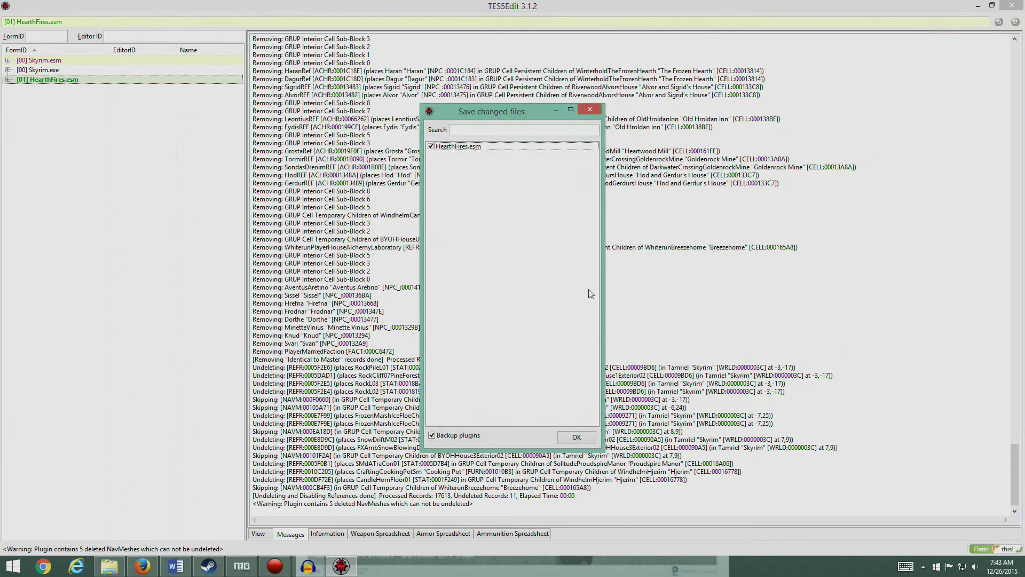
pyautogui.click(576, 438)
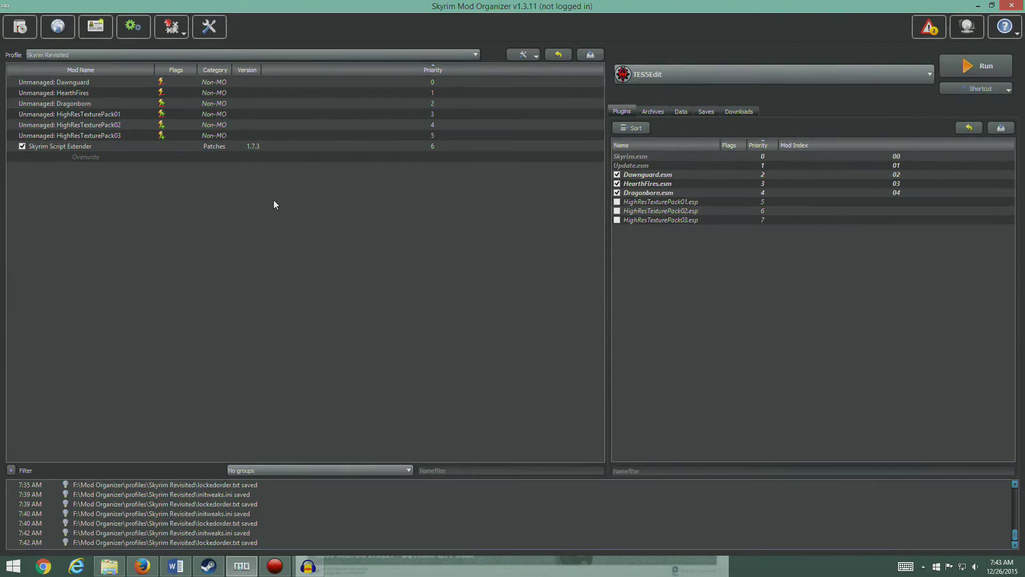
# Run TES5Edit again from Mod Organizer and load only Dragonborn.esm from the plugin selection.
pyautogui.click(975, 66)
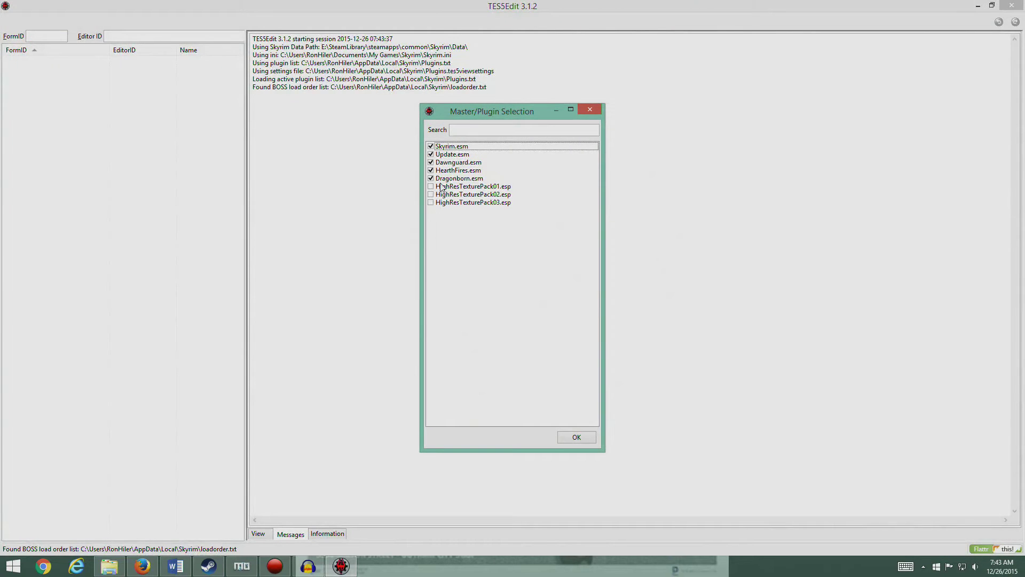
pyautogui.rightClick(472, 246)
pyautogui.click(505, 264)
pyautogui.click(431, 180)
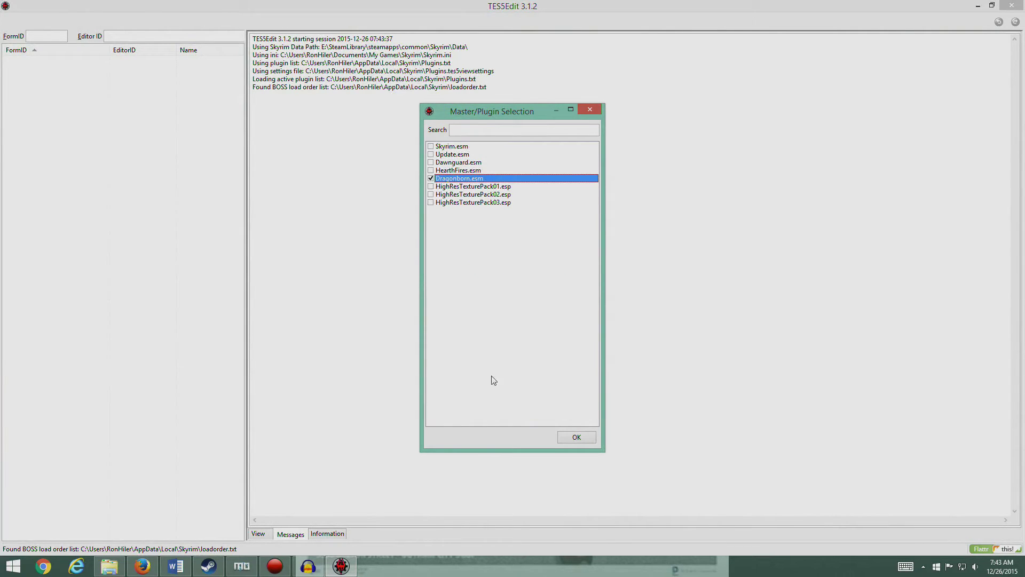
pyautogui.click(565, 439)
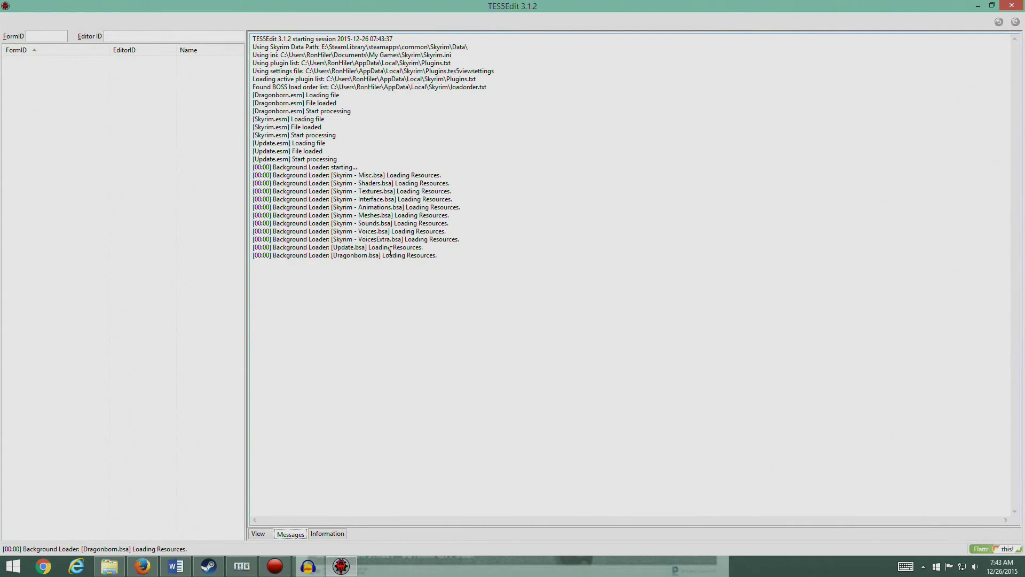
# Apply the filter for cleaning to Dragonborn.esm once its background loading has finished.
pyautogui.click(64, 91)
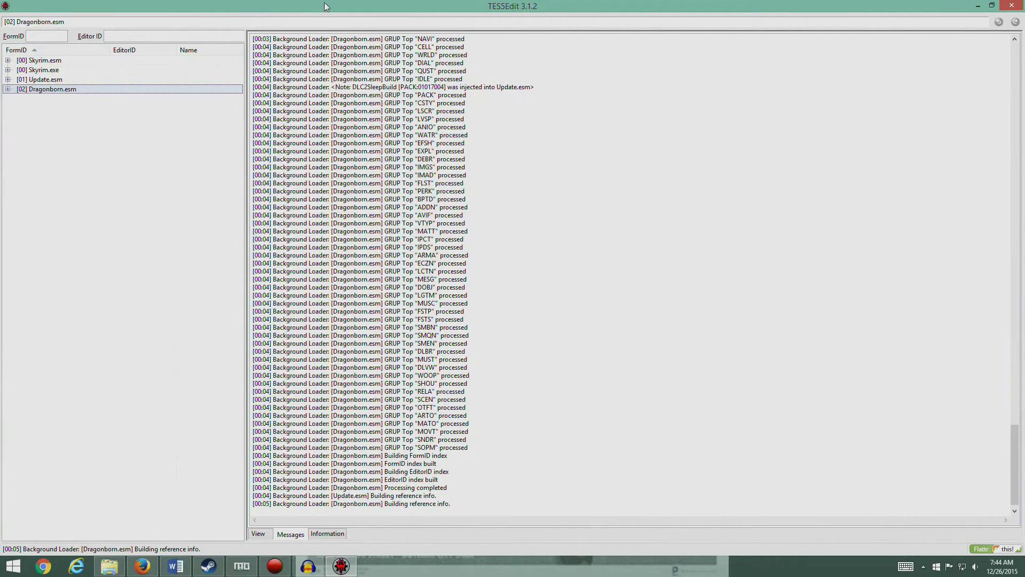
pyautogui.rightClick(51, 89)
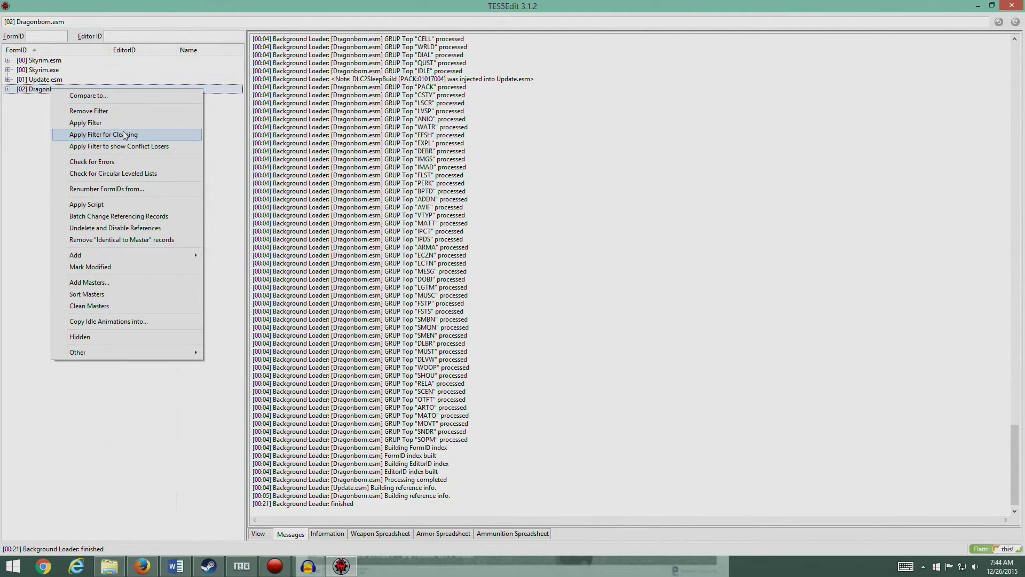
pyautogui.click(122, 135)
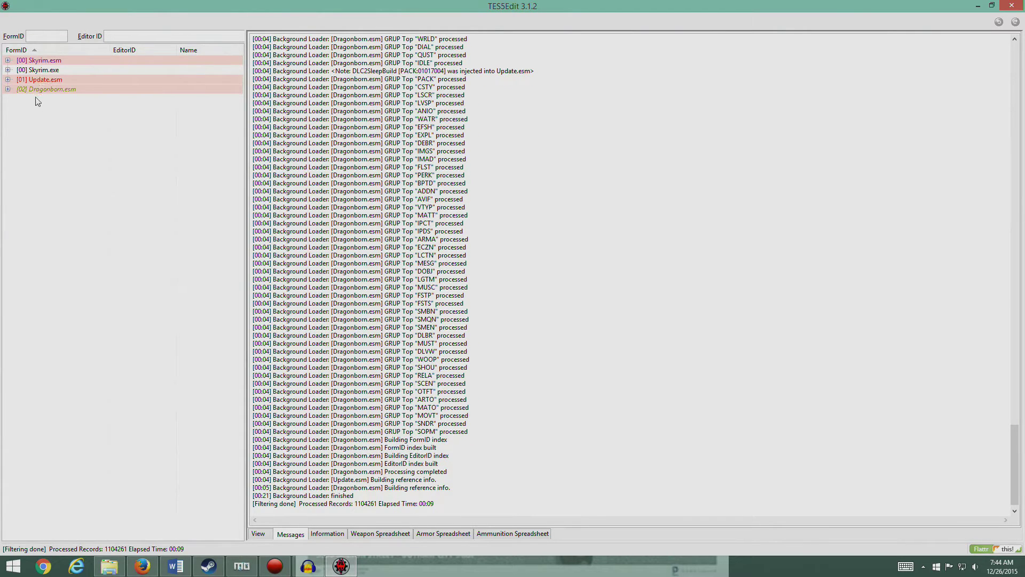
pyautogui.click(37, 90)
pyautogui.rightClick(37, 93)
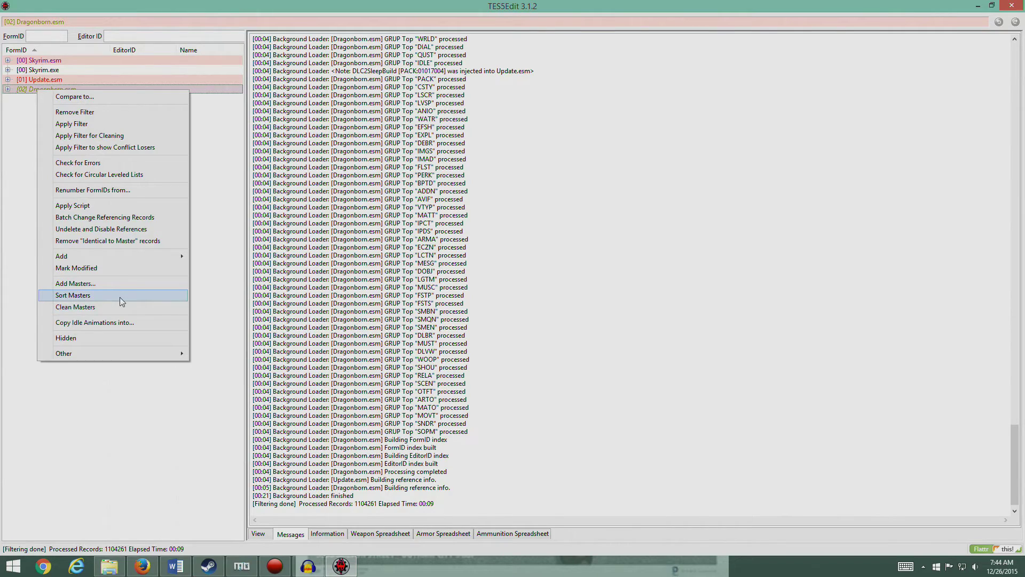
pyautogui.click(132, 231)
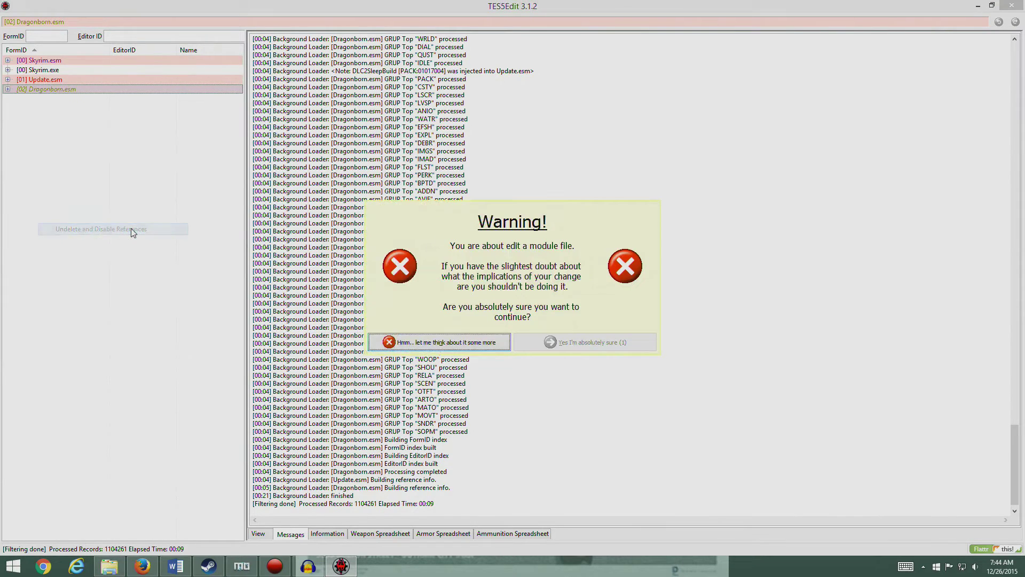
pyautogui.click(448, 344)
# Remove the "Identical to Master" records from Dragonborn.esm, accepting the module edit, and undelete and disable its references.
pyautogui.rightClick(55, 89)
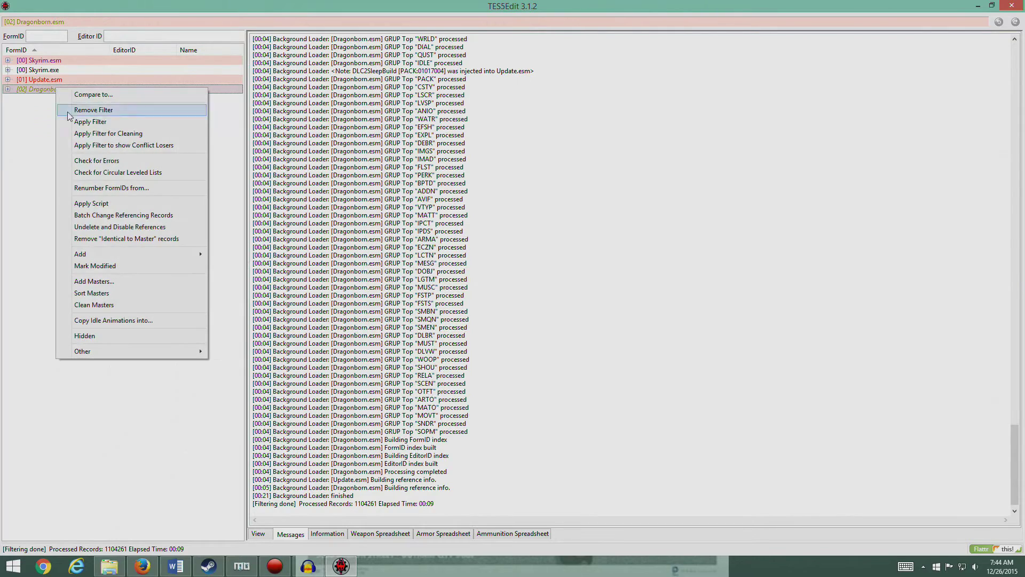
pyautogui.click(158, 240)
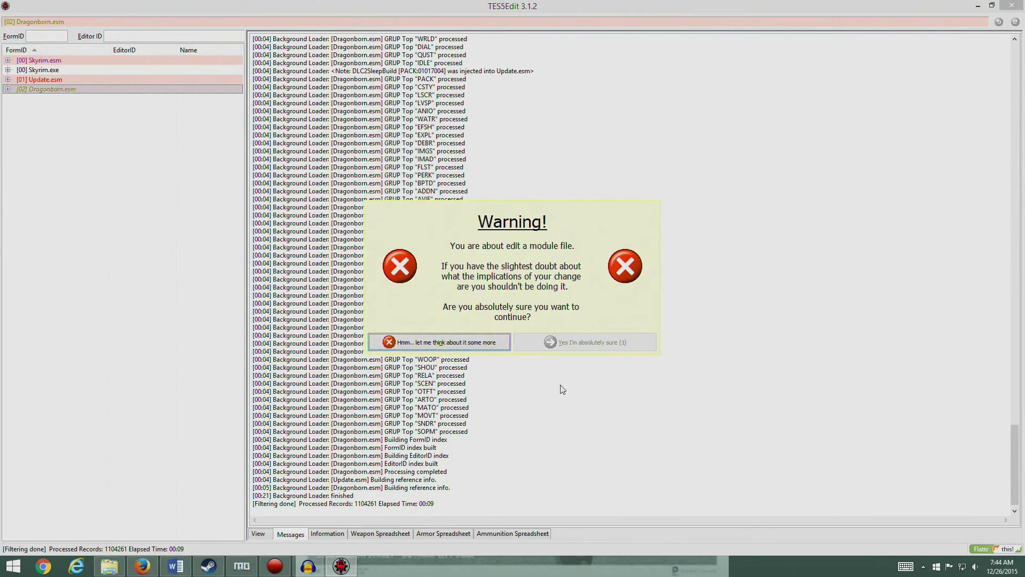
pyautogui.click(587, 342)
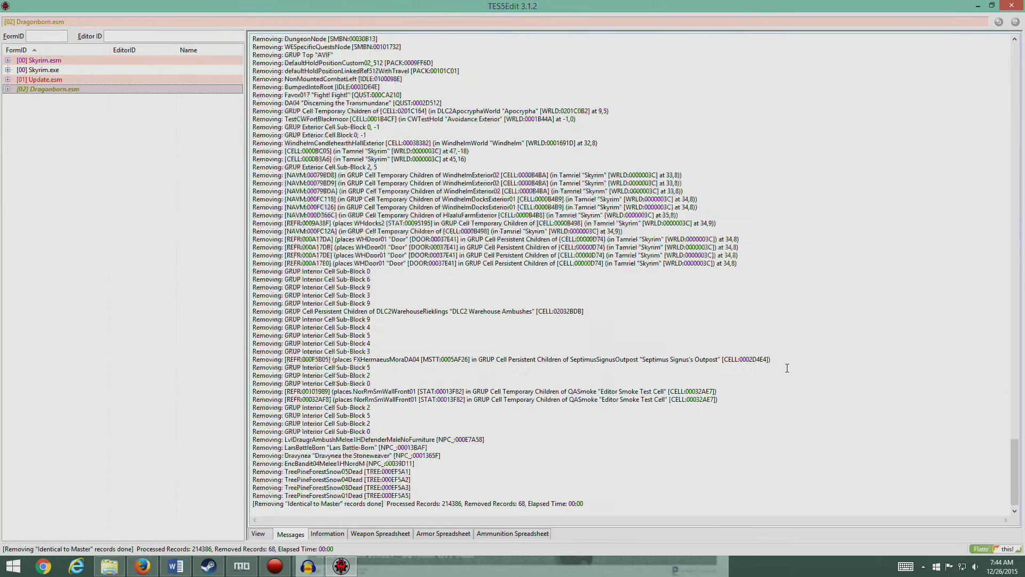
pyautogui.rightClick(59, 88)
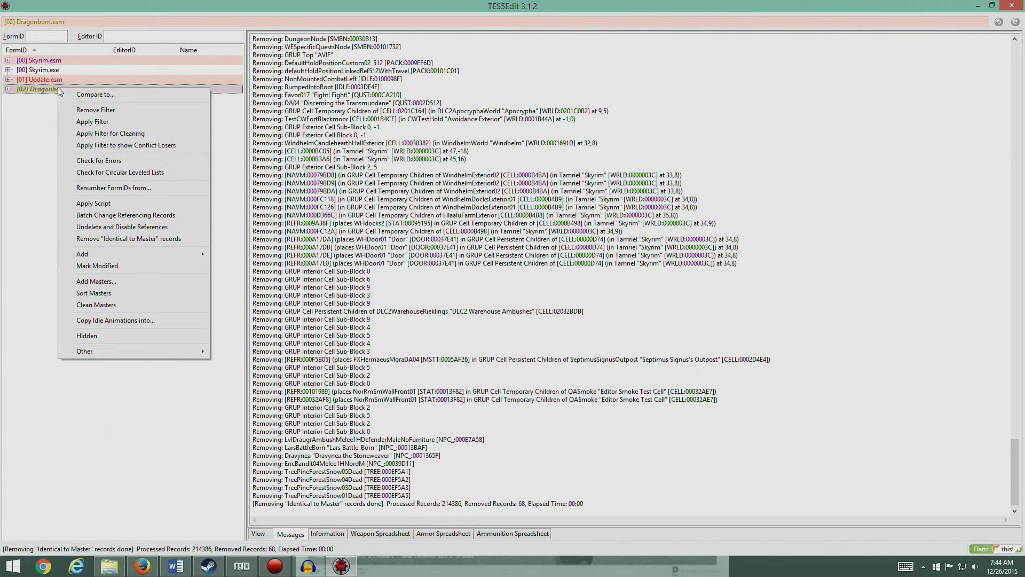
pyautogui.click(113, 226)
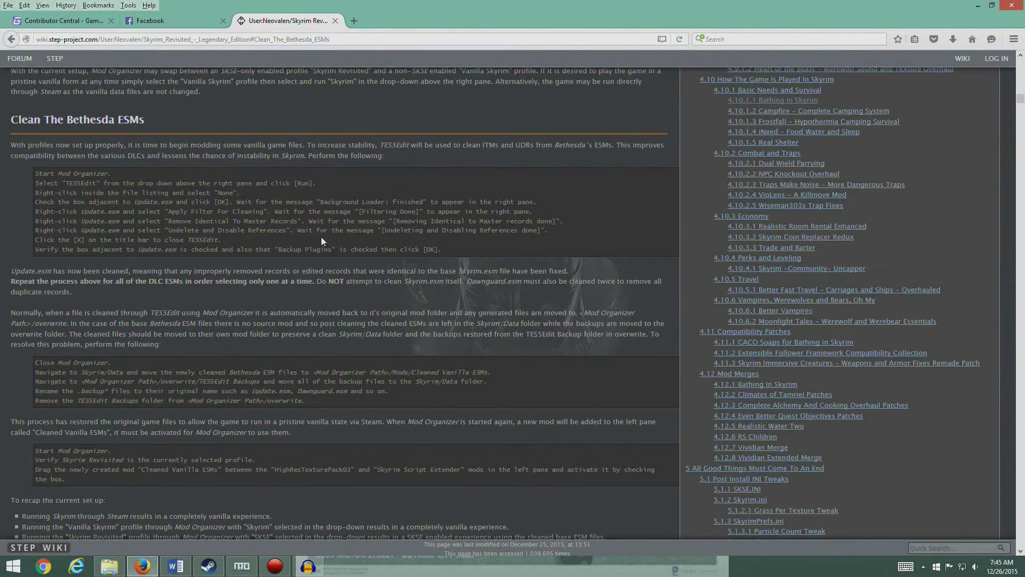
# Switch to Mod Organizer and review the HearthFires.esm and Dragonborn.esm entries in the plugin list.
pyautogui.hotkey('alt', 'Tab')
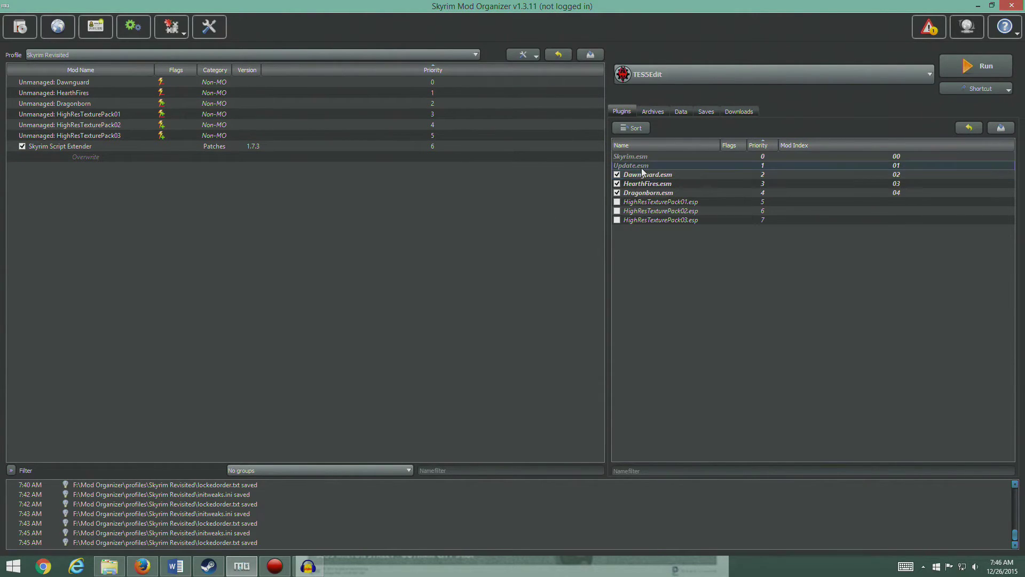
pyautogui.moveTo(645, 183); pyautogui.dragTo(647, 194)
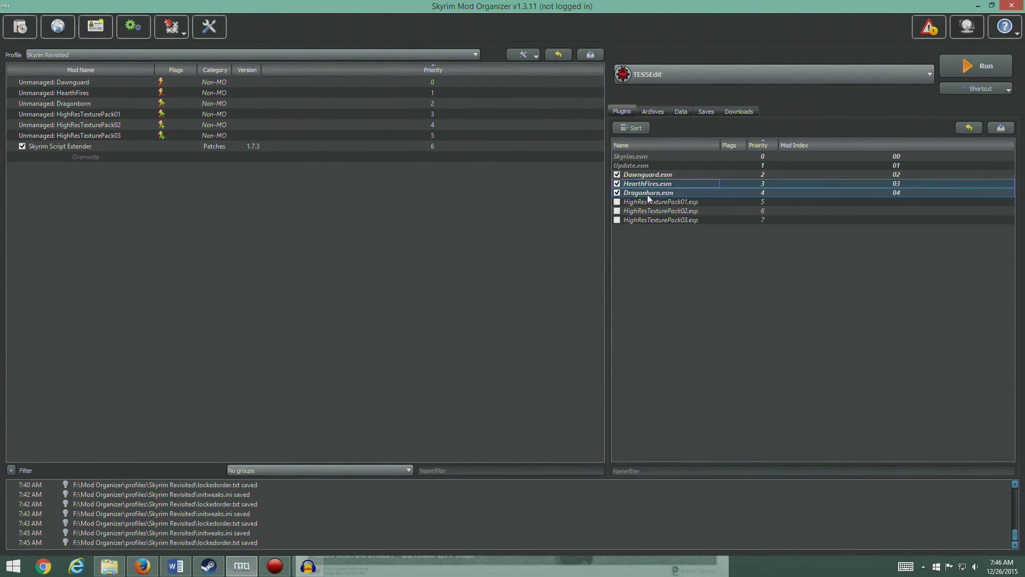
pyautogui.click(647, 194)
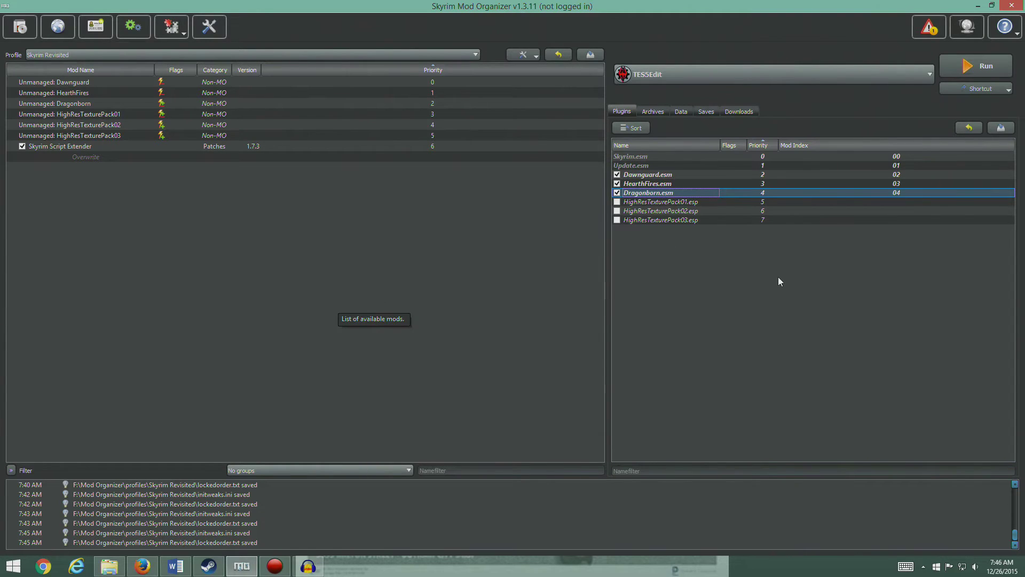
pyautogui.click(647, 183)
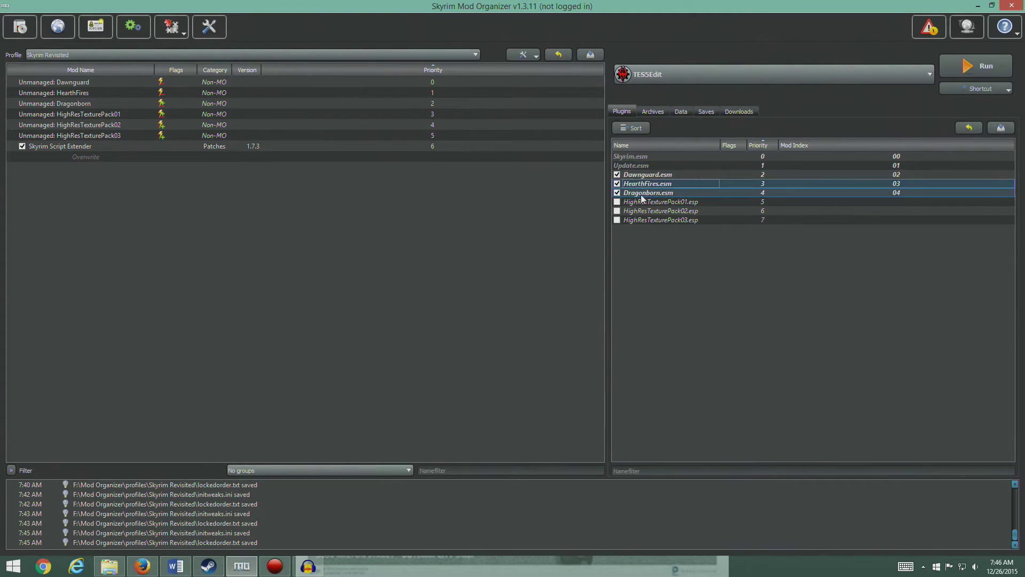
pyautogui.click(641, 196)
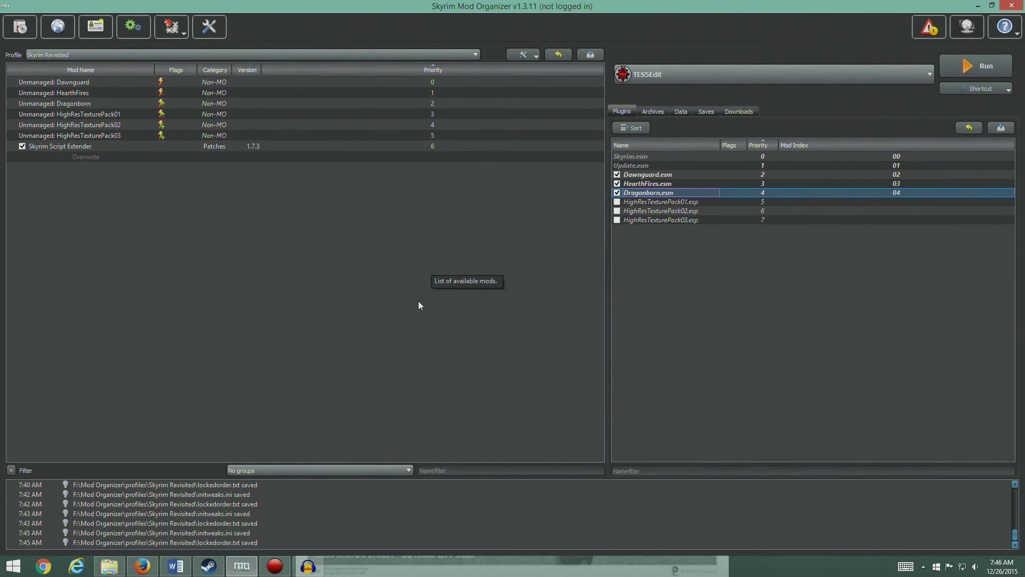
# Compare the mod lists of the Vanilla Skyrim and Skyrim Revisited profiles, ending on Skyrim Revisited.
pyautogui.click(478, 56)
pyautogui.click(69, 78)
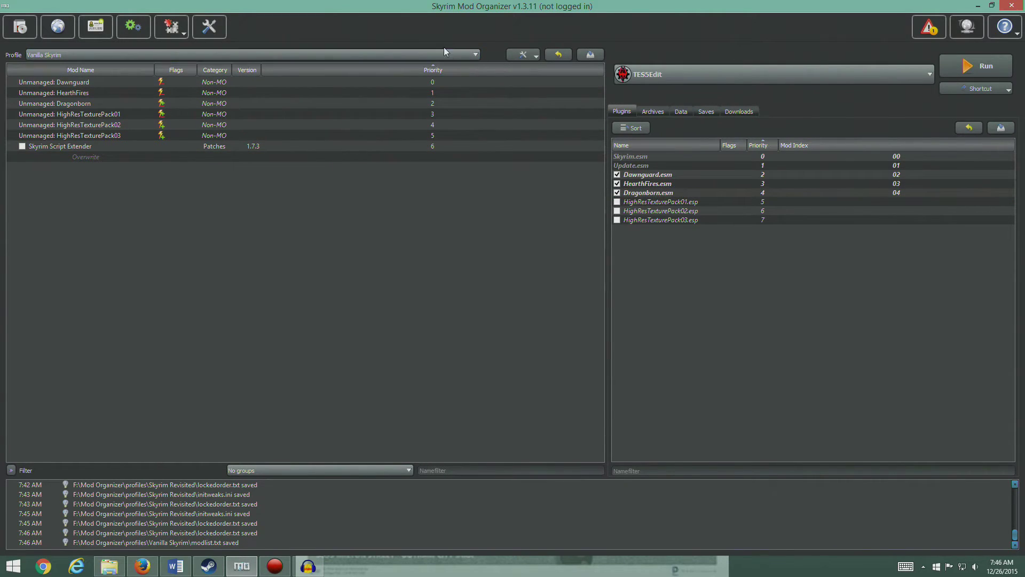
pyautogui.click(476, 57)
pyautogui.click(195, 71)
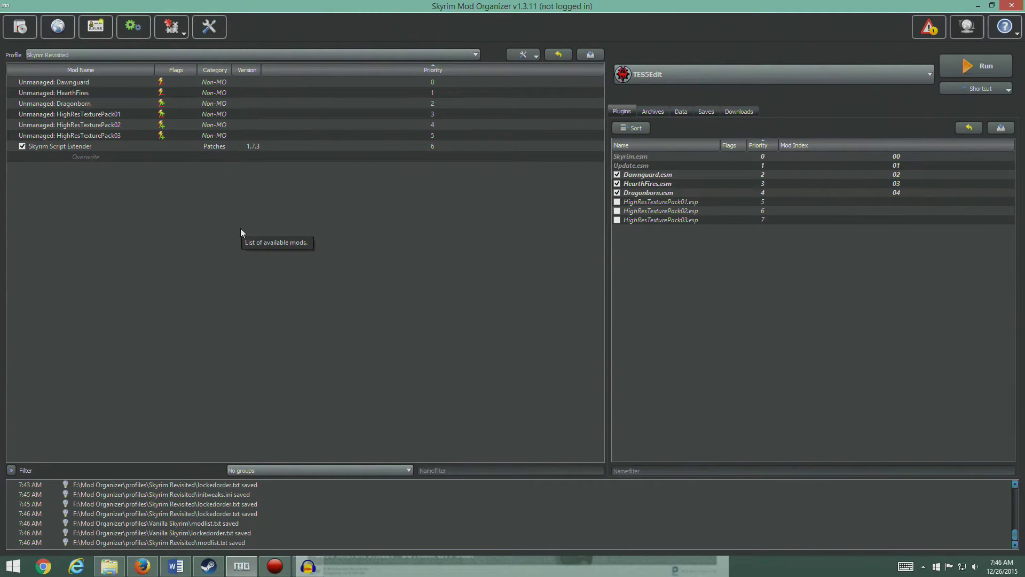
pyautogui.click(469, 53)
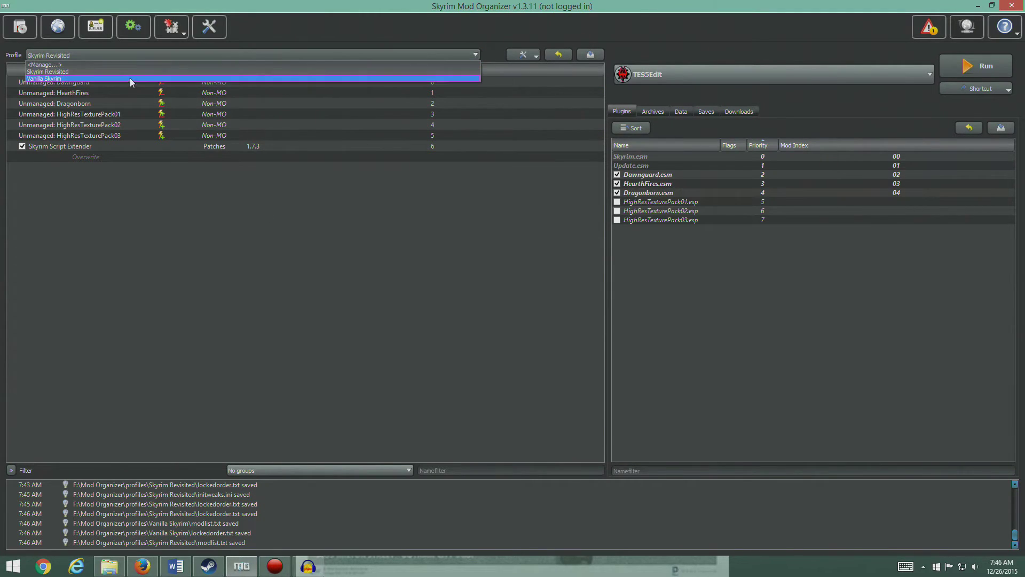
pyautogui.click(128, 78)
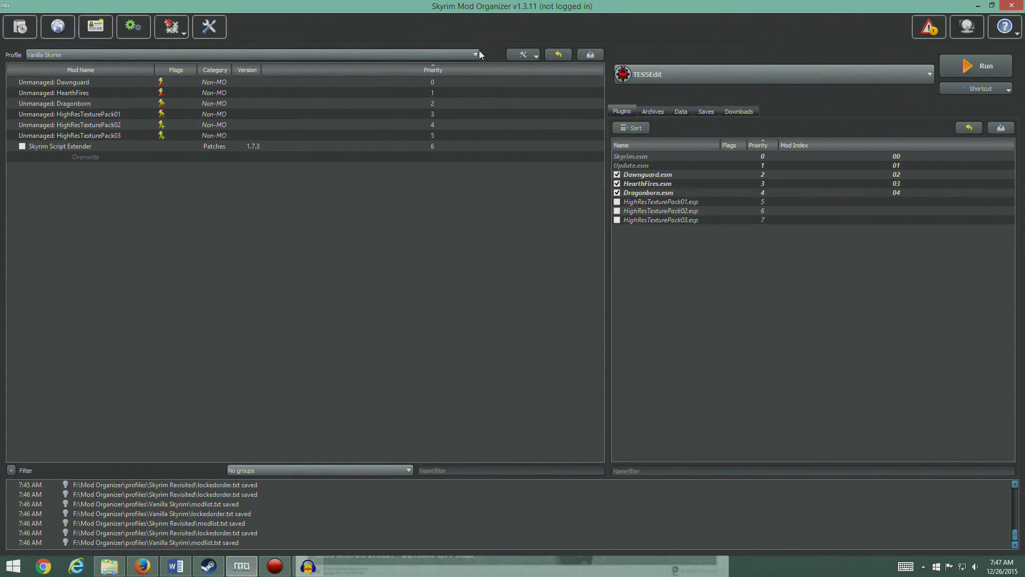
pyautogui.click(416, 52)
pyautogui.click(149, 71)
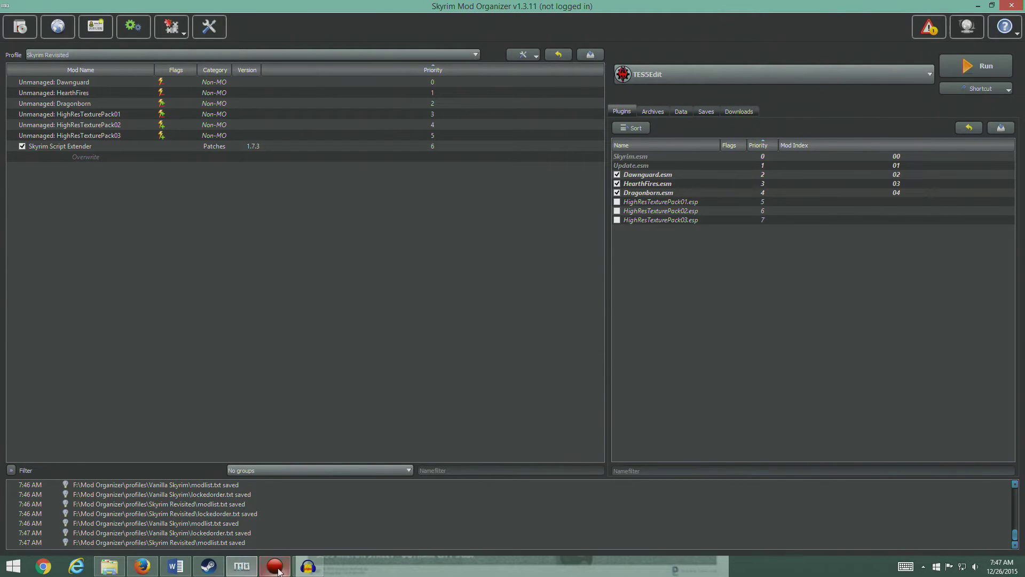
# Read the guide's instructions in Firefox for relocating the cleaned ESM files and backups, and close Mod Organizer.
pyautogui.click(144, 568)
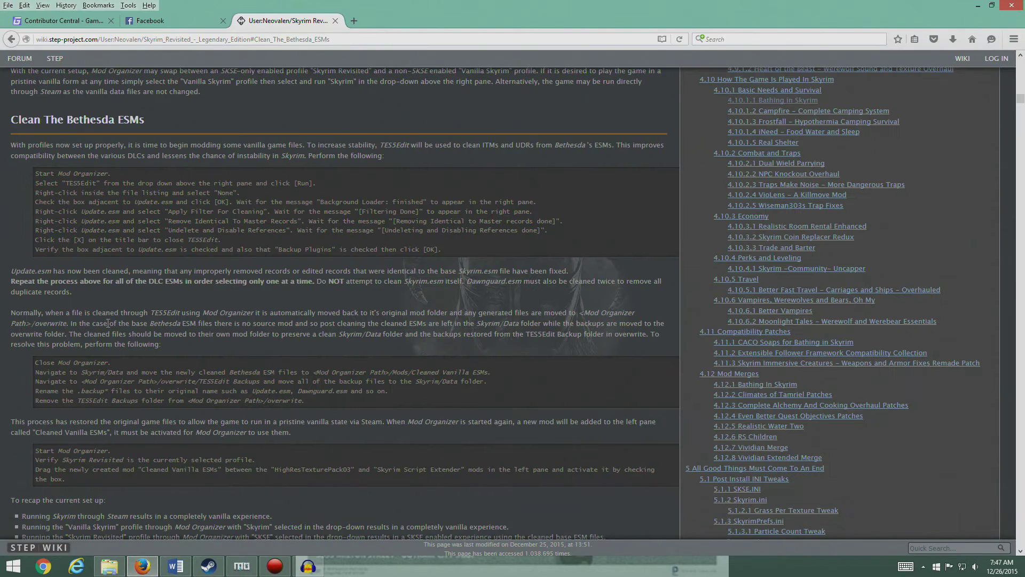
pyautogui.scroll(-2, 186, 275)
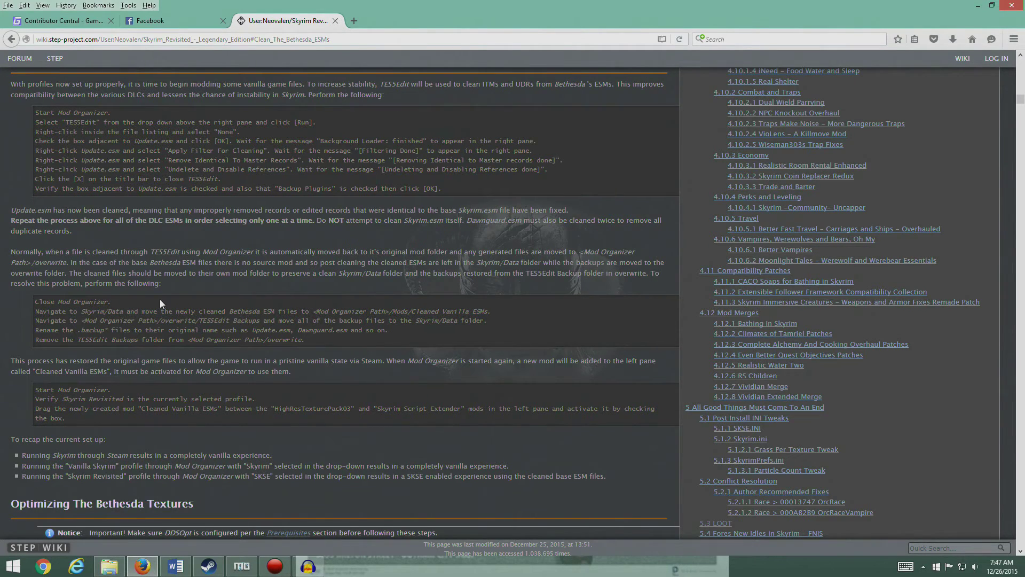
pyautogui.scroll(-3, 159, 299)
pyautogui.click(242, 566)
pyautogui.click(994, 14)
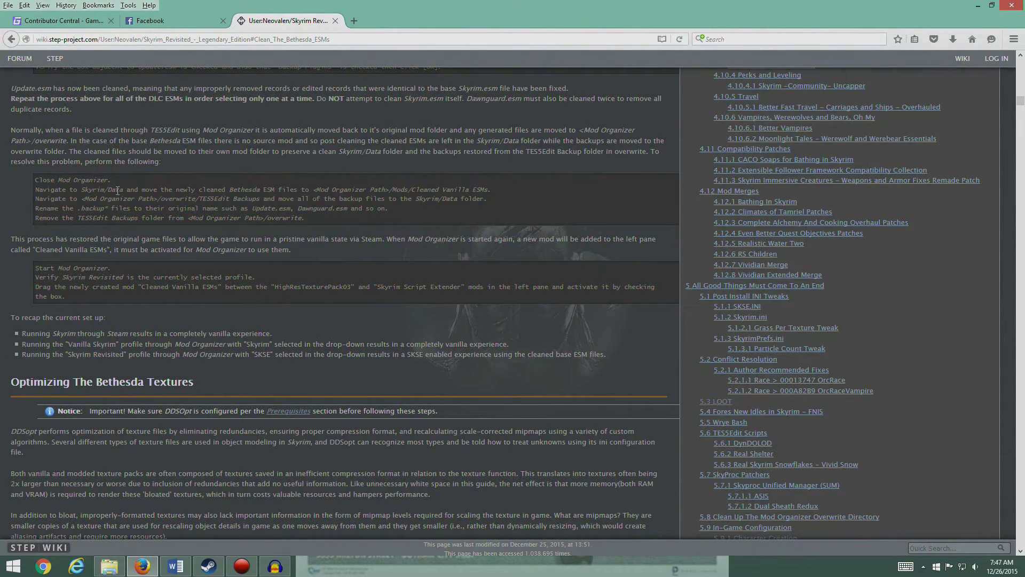
# Switch to File Explorer and open the Skyrim Data folder at E:\SteamLibrary\steamapps\common\Skyrim\Data.
pyautogui.click(109, 566)
pyautogui.moveTo(265, 70); pyautogui.dragTo(512, 74)
pyautogui.click(366, 346)
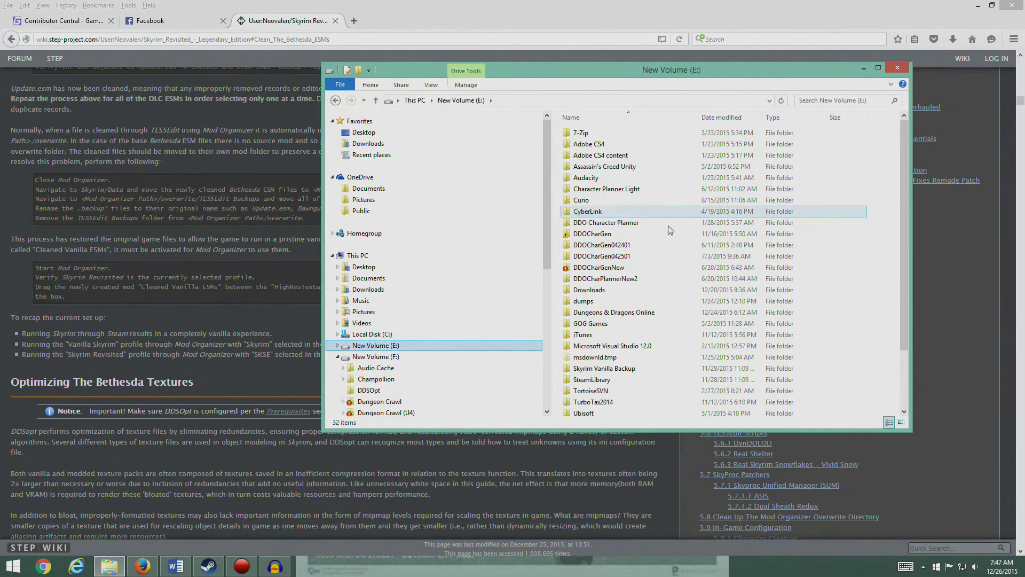
pyautogui.scroll(-2, 905, 288)
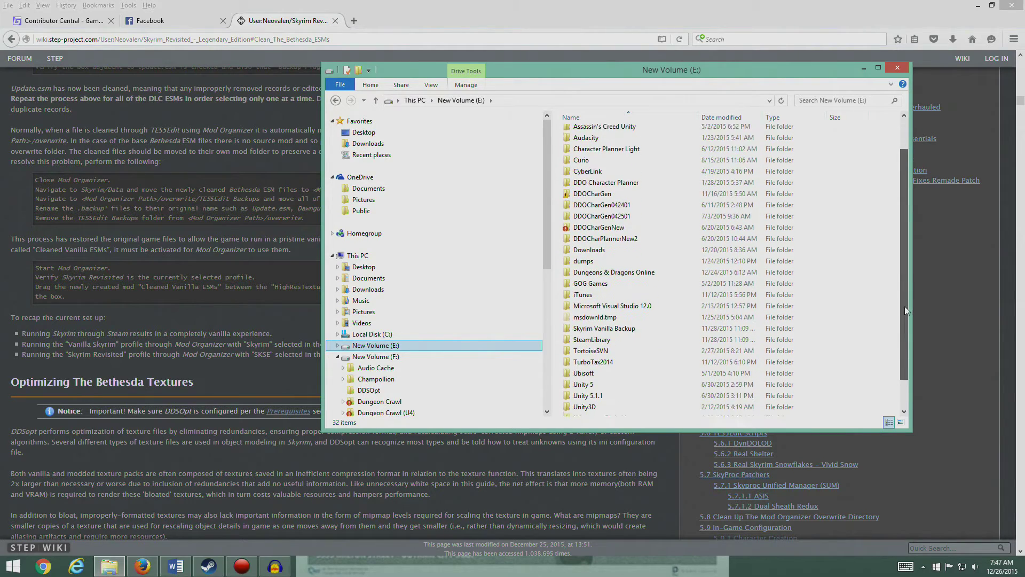
pyautogui.doubleClick(635, 313)
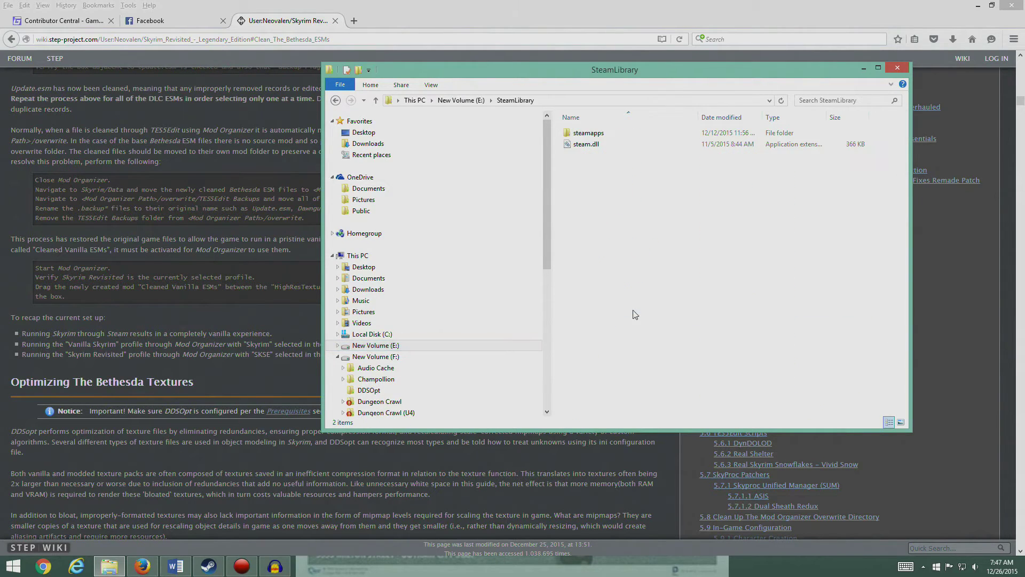
pyautogui.doubleClick(587, 133)
pyautogui.doubleClick(585, 135)
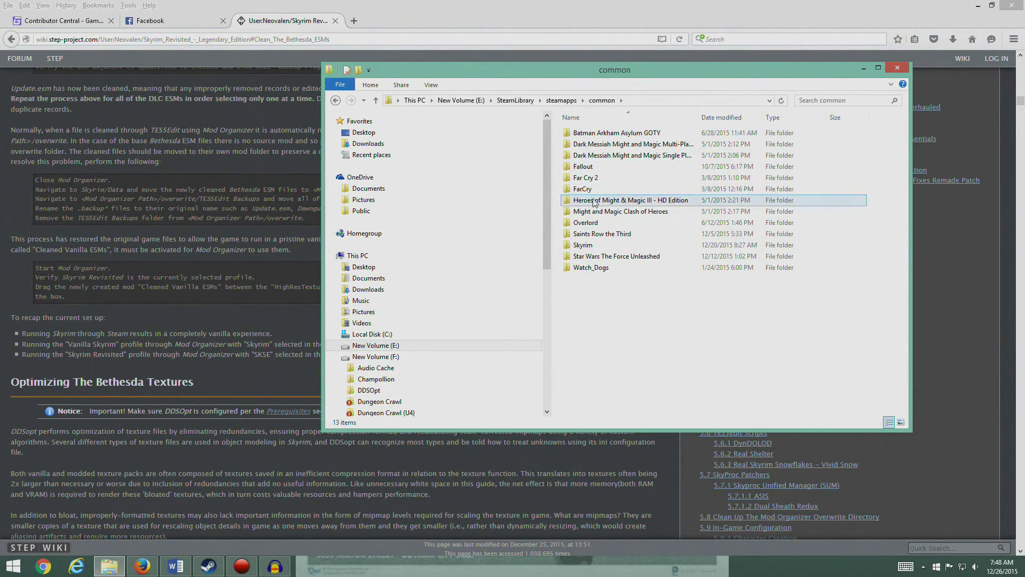
pyautogui.doubleClick(583, 245)
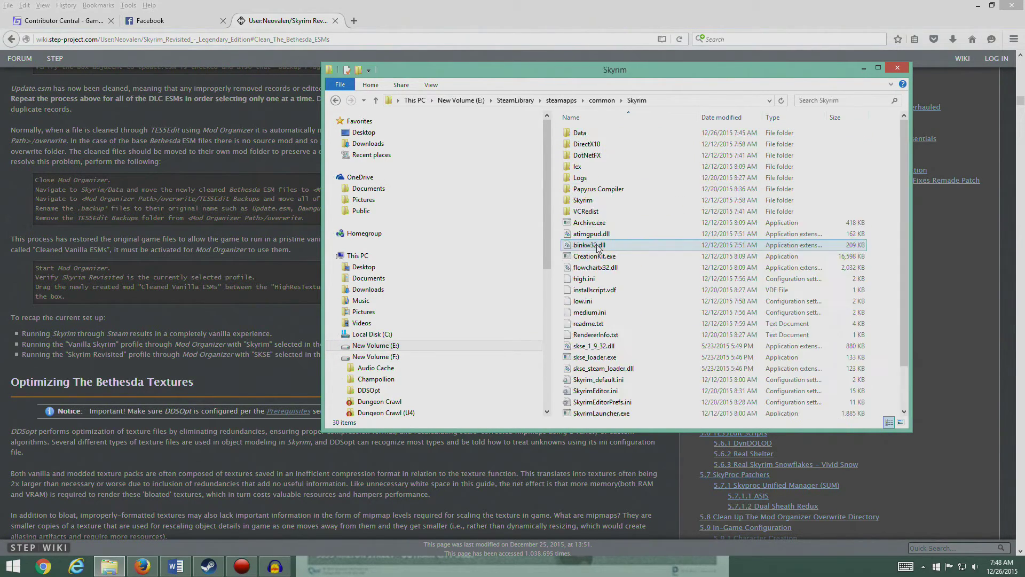
pyautogui.doubleClick(579, 133)
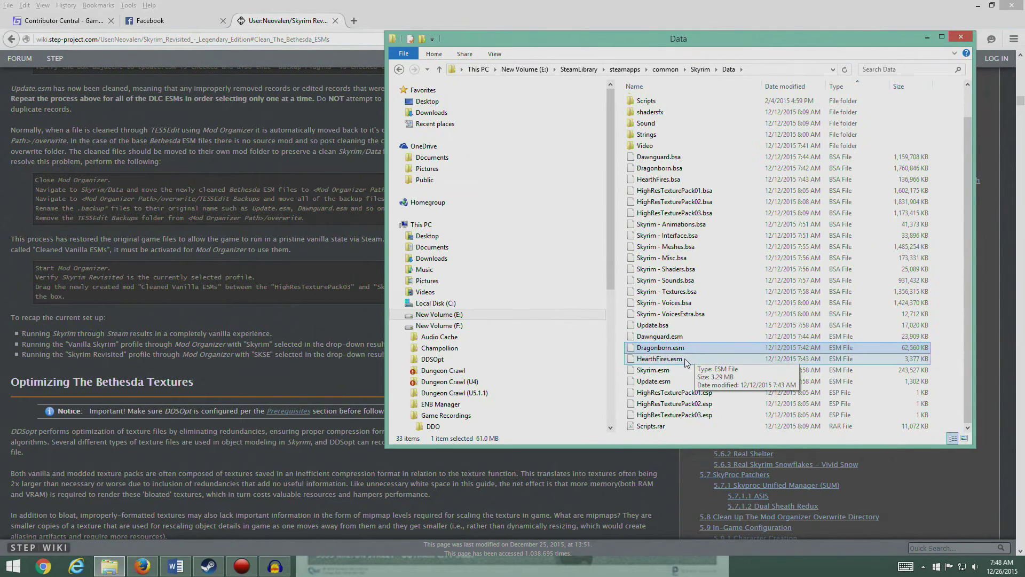
# Select the ESM files from Dawnguard.esm through Update.esm in the Data folder.
pyautogui.click(662, 358)
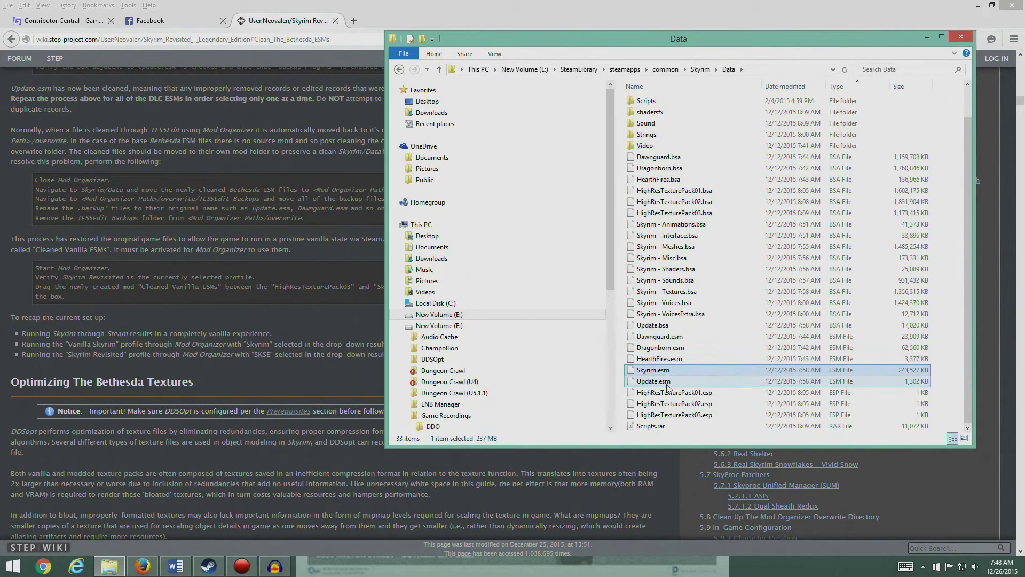
pyautogui.click(667, 336)
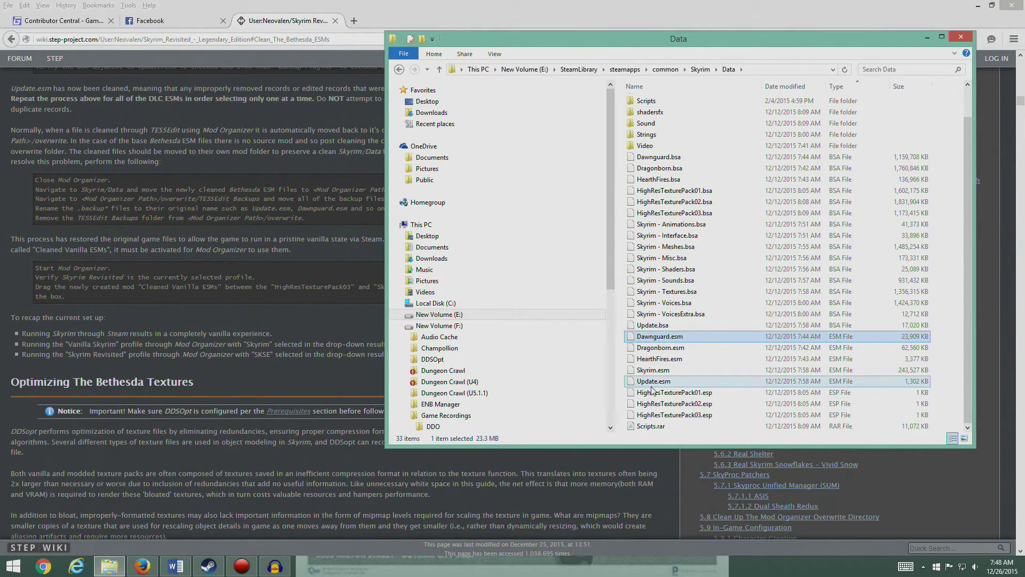
pyautogui.keyDown('shift'); pyautogui.click(653, 381); pyautogui.keyUp('shift')
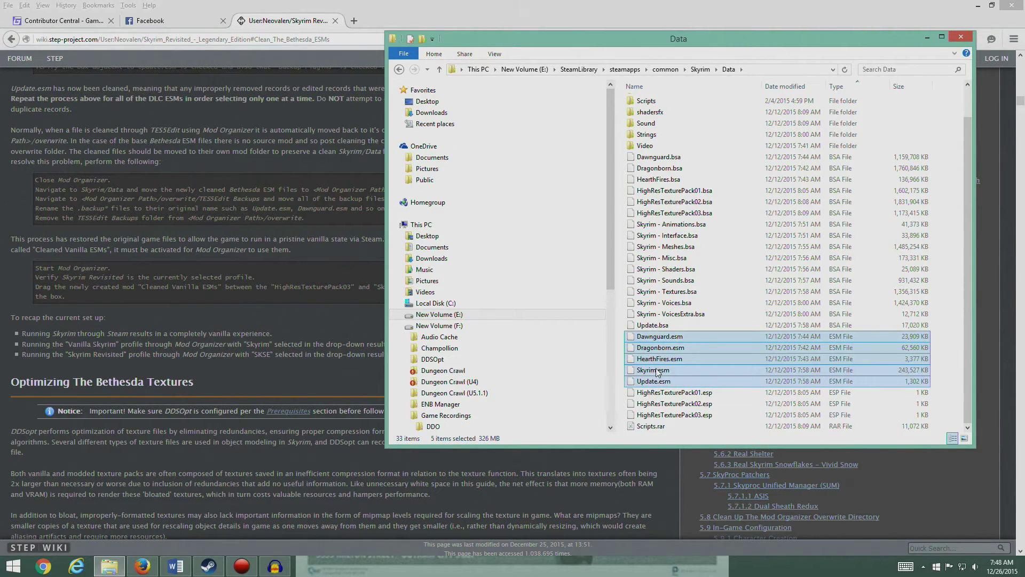
# Create a folder named "Cleaned Vanilla ESMs" inside Mod Organizer's mods folder on drive F.
pyautogui.moveTo(552, 42); pyautogui.dragTo(707, 24)
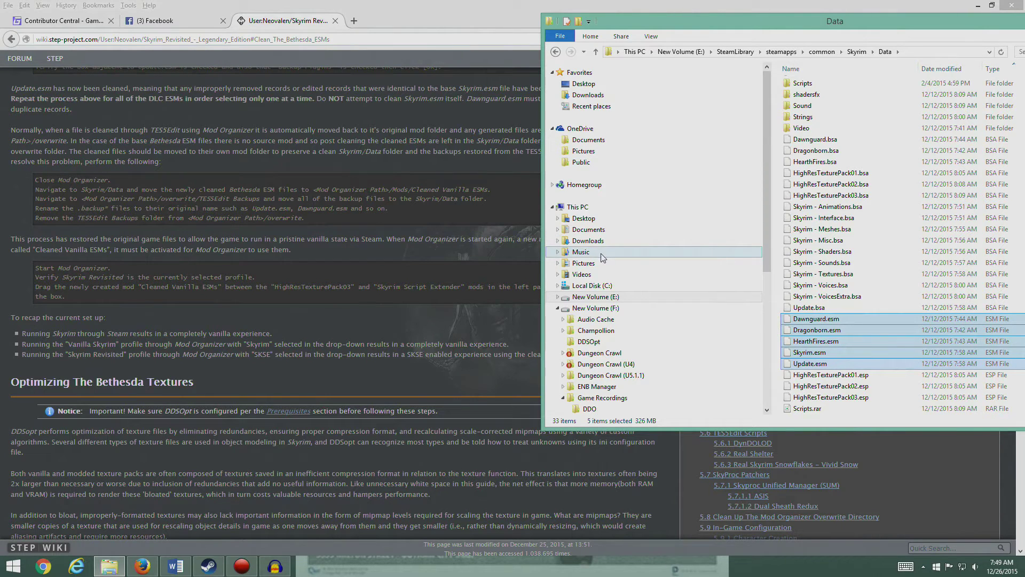
pyautogui.moveTo(767, 261); pyautogui.dragTo(775, 410)
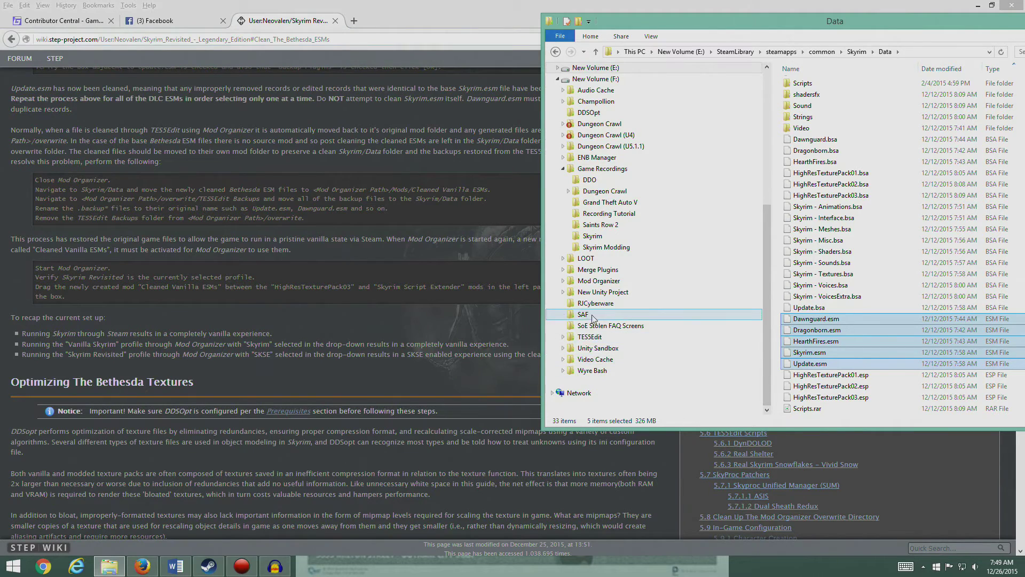
pyautogui.click(563, 281)
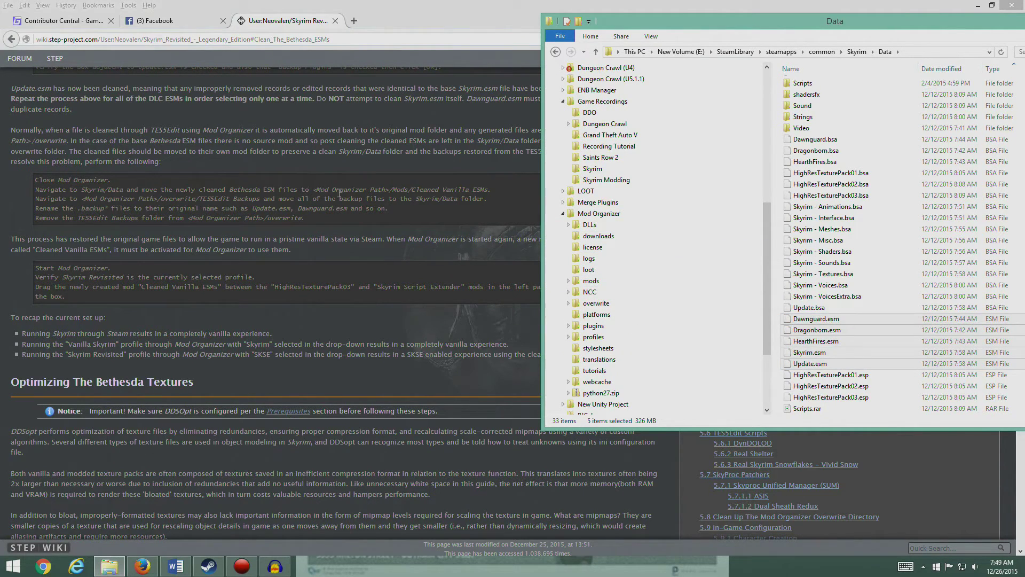
pyautogui.click(570, 281)
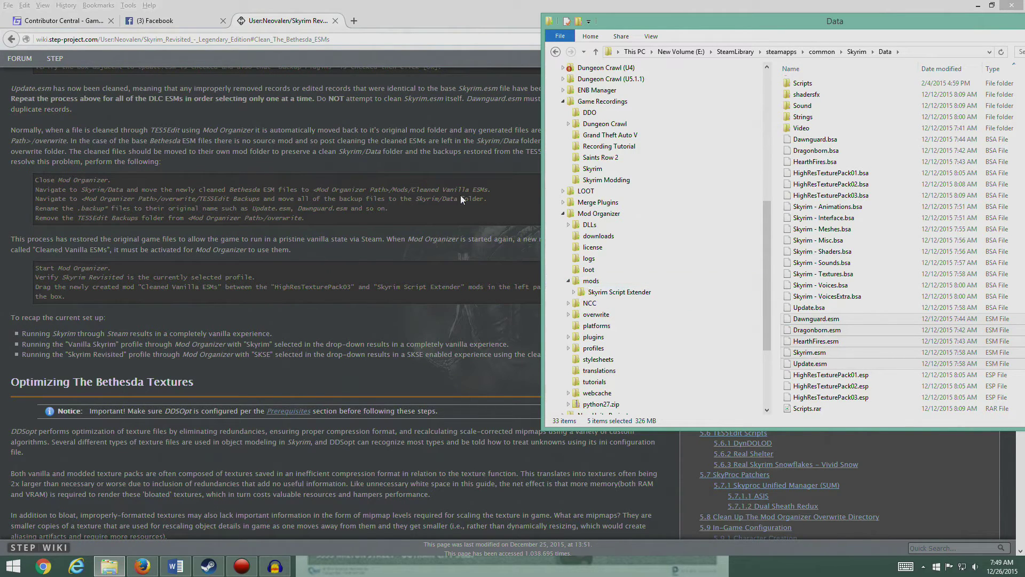
pyautogui.rightClick(591, 282)
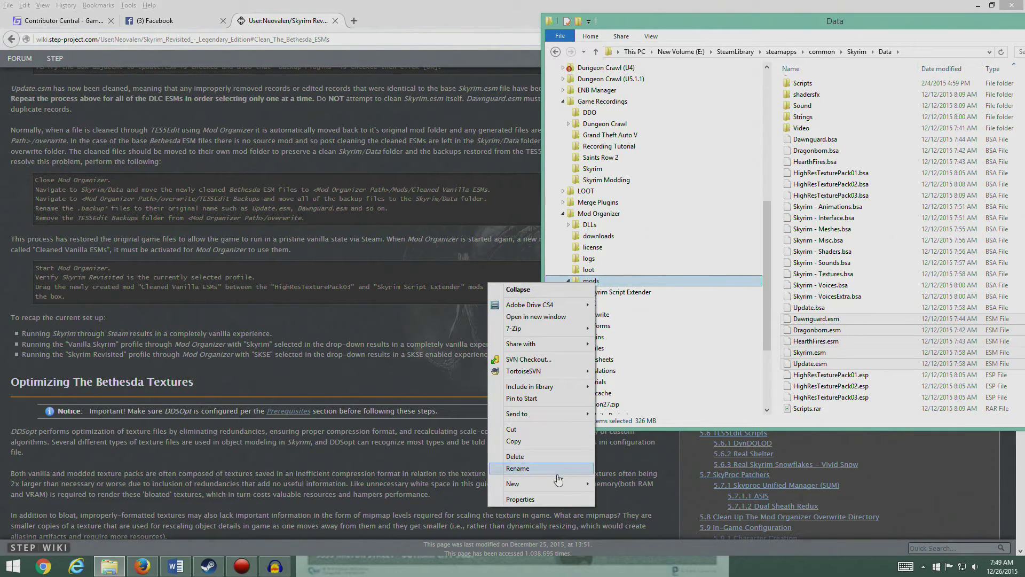
pyautogui.moveTo(550, 484)
pyautogui.click(487, 488)
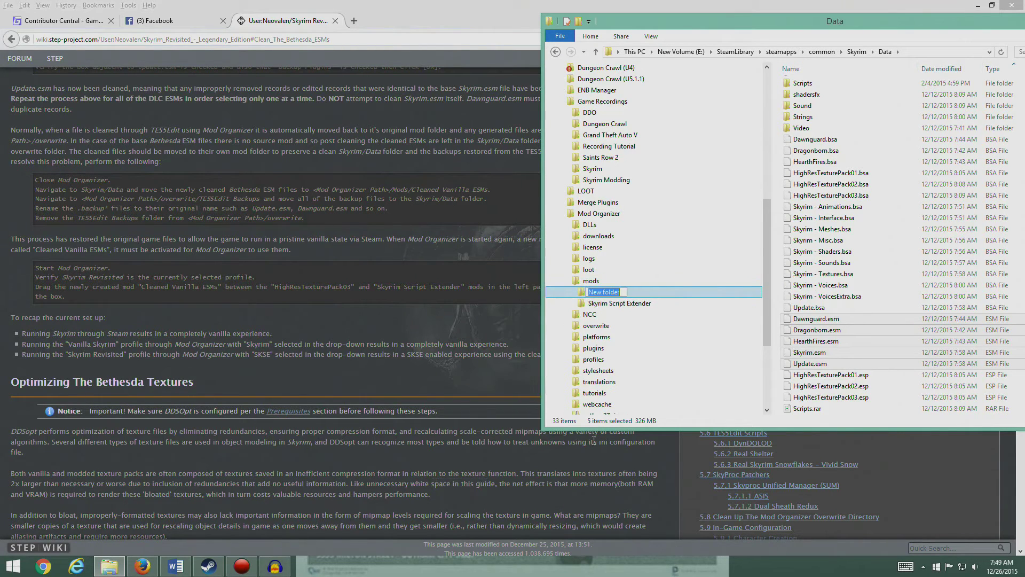
pyautogui.write('Cleaned Vanilla ESMs')
pyautogui.press('Return')
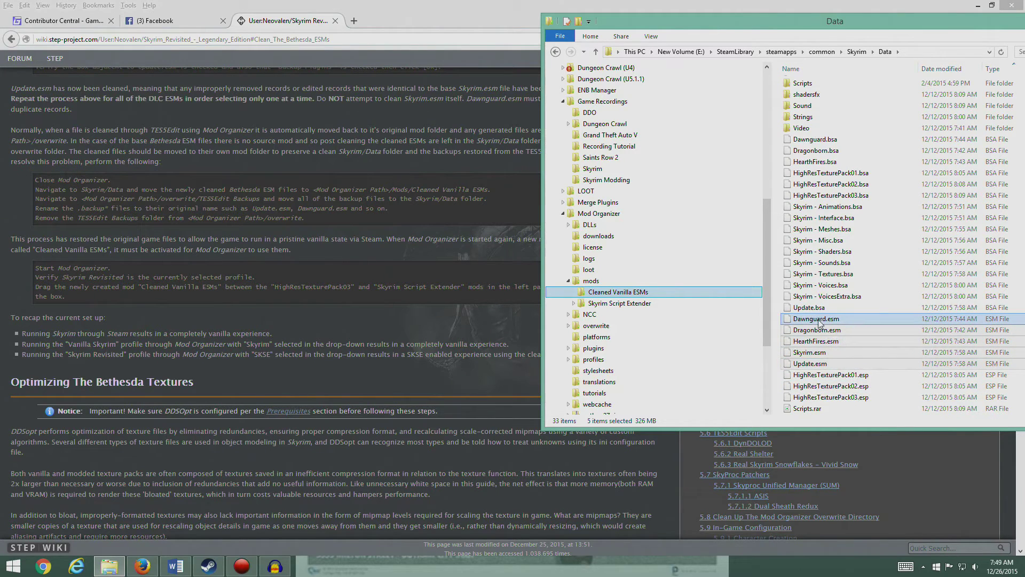
# Copy Dawnguard.esm, Dragonborn.esm, HearthFires.esm, Skyrim.esm and Update.esm from the Skyrim Data folder into the Cleaned Vanilla ESMs folder.
pyautogui.moveTo(822, 323); pyautogui.dragTo(780, 352)
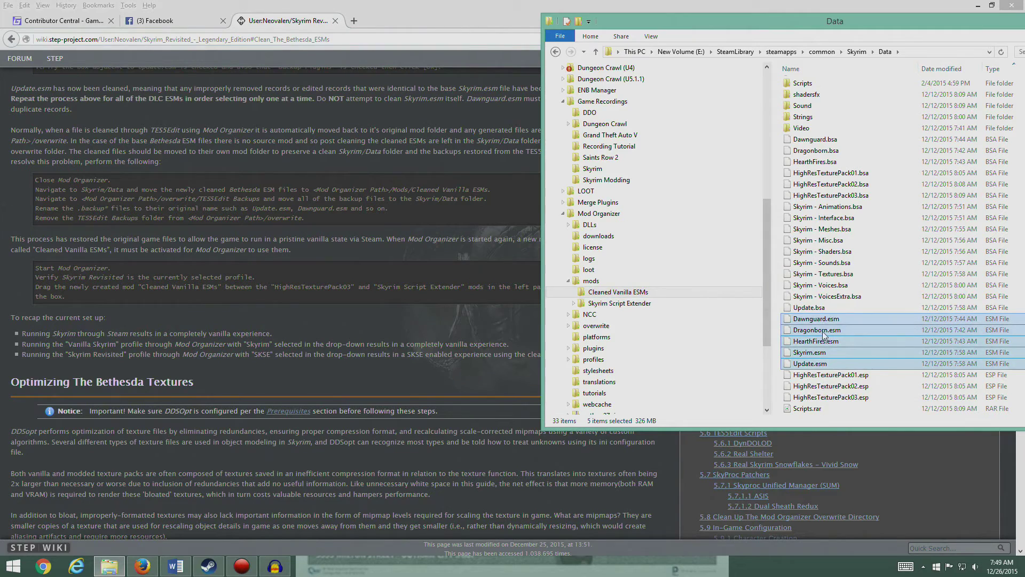
pyautogui.click(816, 319)
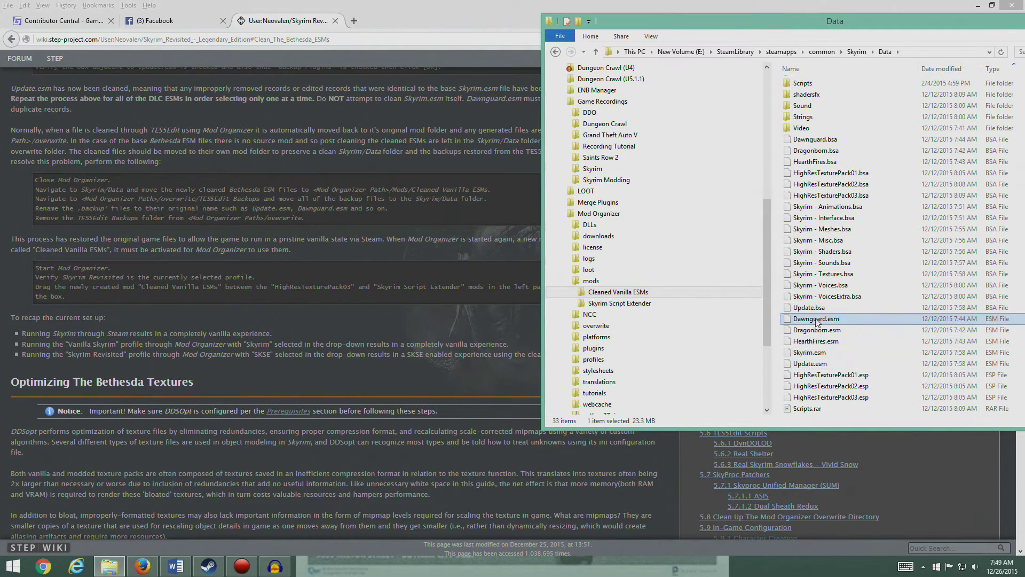
pyautogui.moveTo(816, 322); pyautogui.dragTo(643, 295)
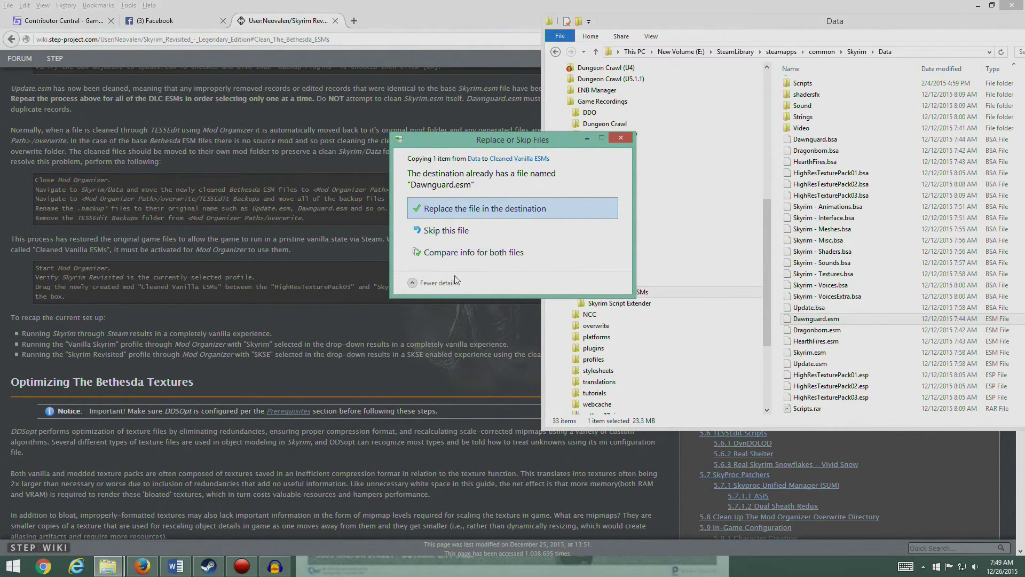
pyautogui.click(617, 140)
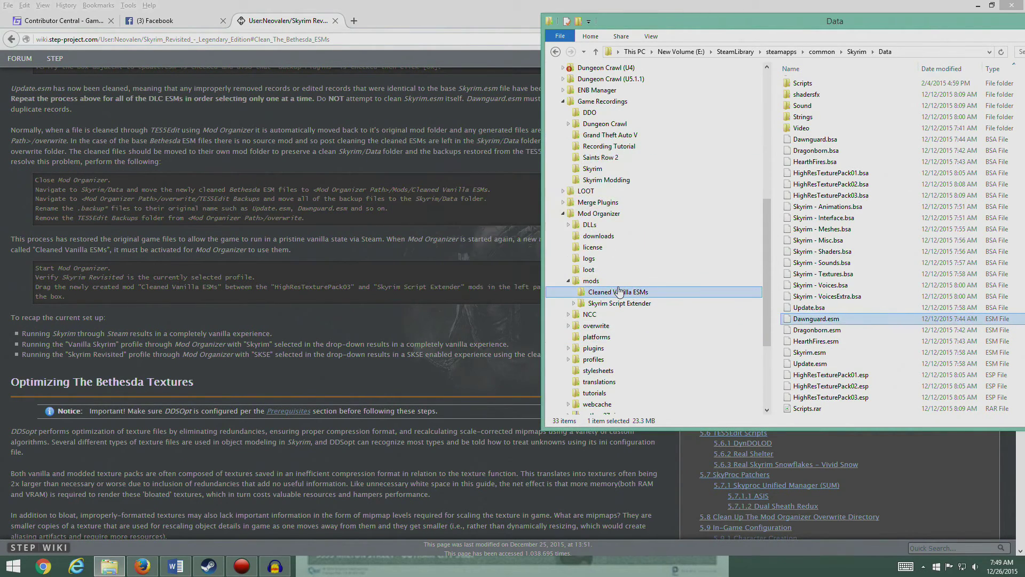
pyautogui.moveTo(817, 330); pyautogui.dragTo(649, 292)
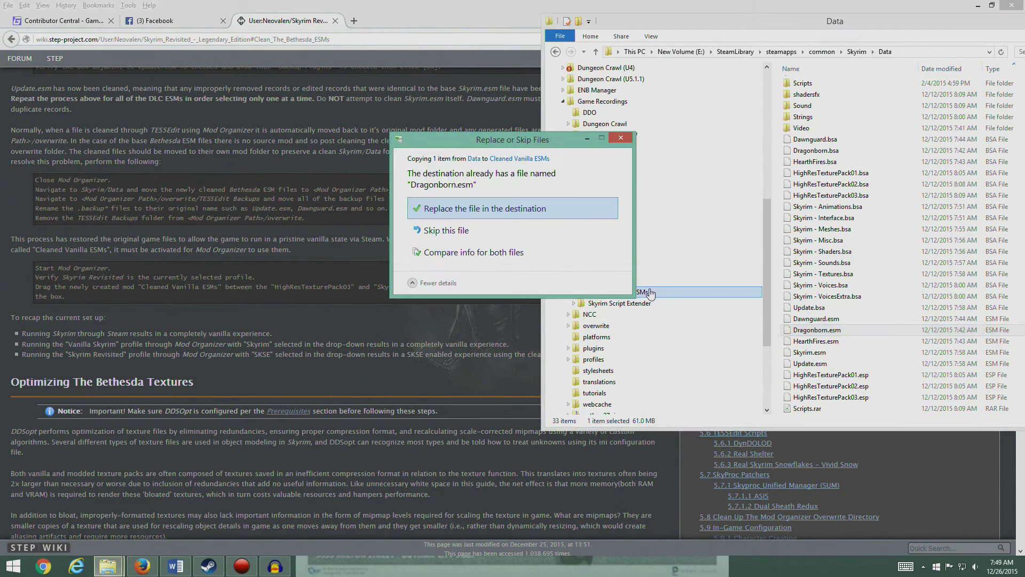
pyautogui.click(623, 138)
# Open the Cleaned Vanilla ESMs folder and delete Skyrim.esm from it.
pyautogui.click(618, 291)
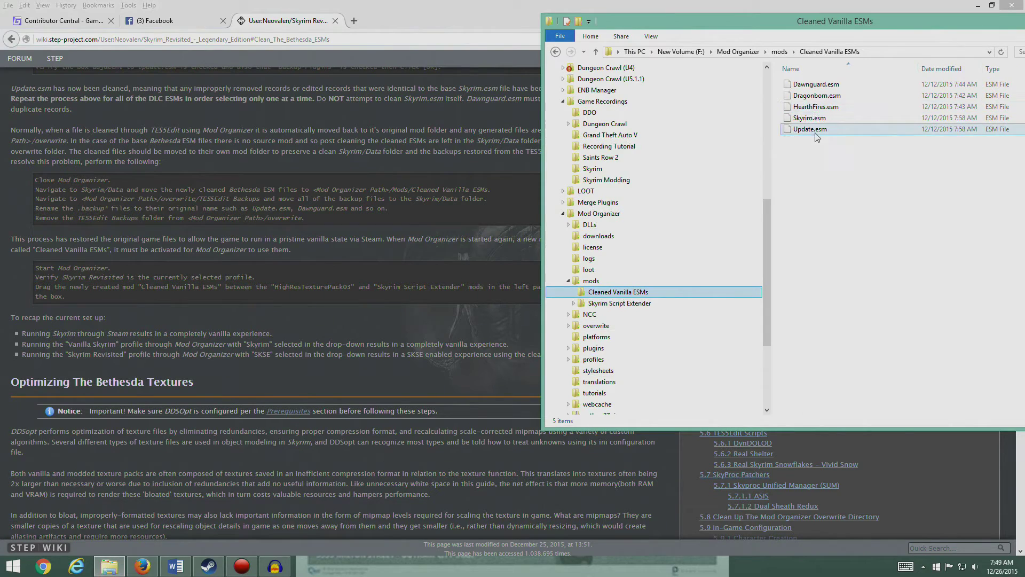
pyautogui.click(820, 120)
pyautogui.press('Delete')
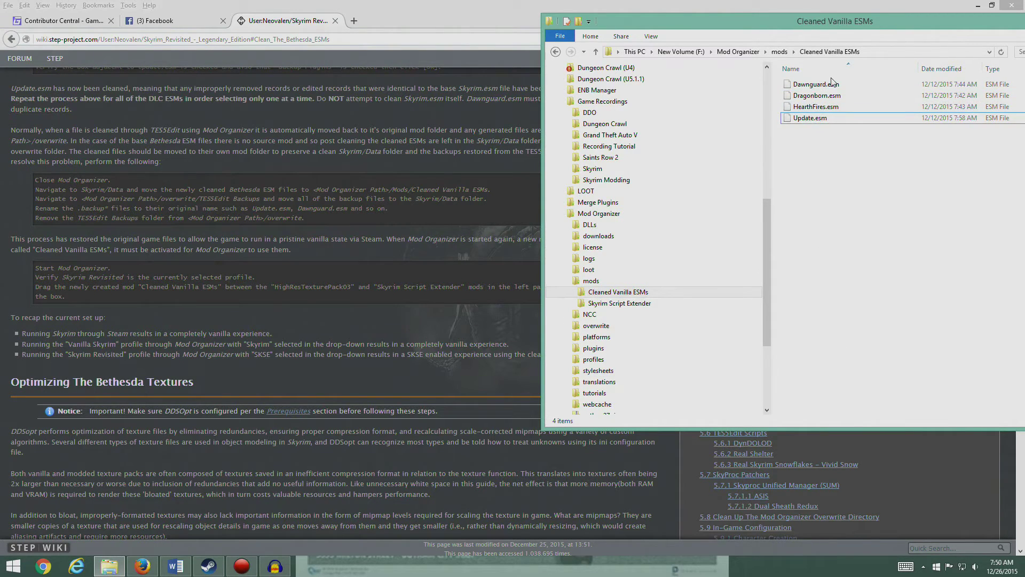
pyautogui.click(831, 118)
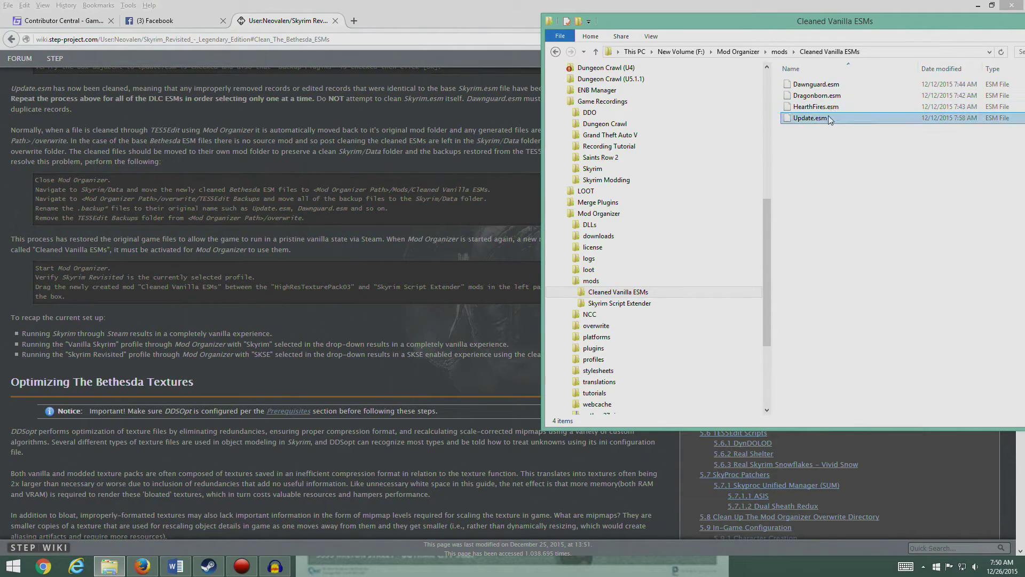
pyautogui.click(802, 155)
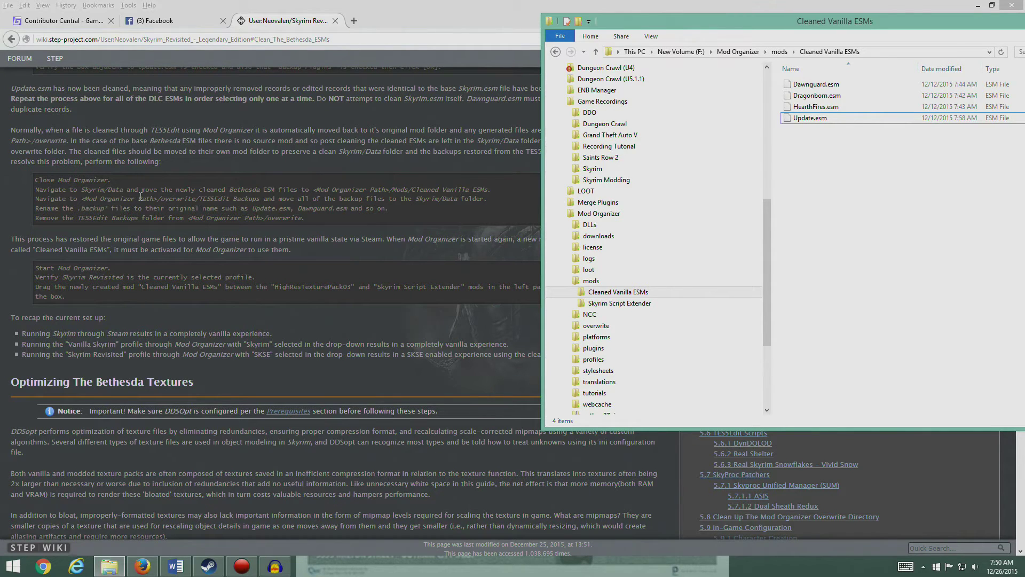
# Open the TES5Edit Backups folder inside Mod Organizer's overwrite folder.
pyautogui.click(738, 51)
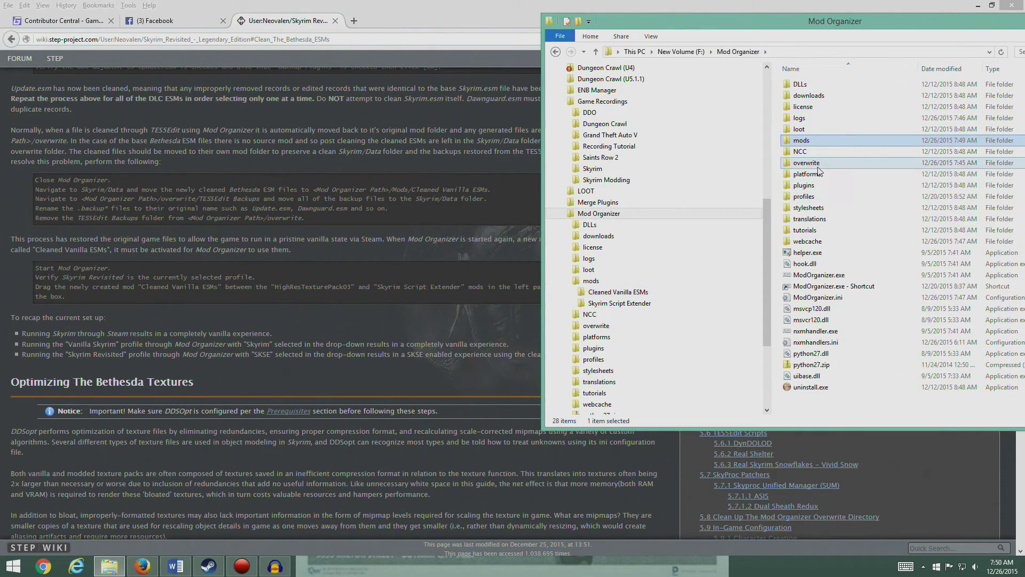
pyautogui.doubleClick(808, 163)
pyautogui.click(804, 87)
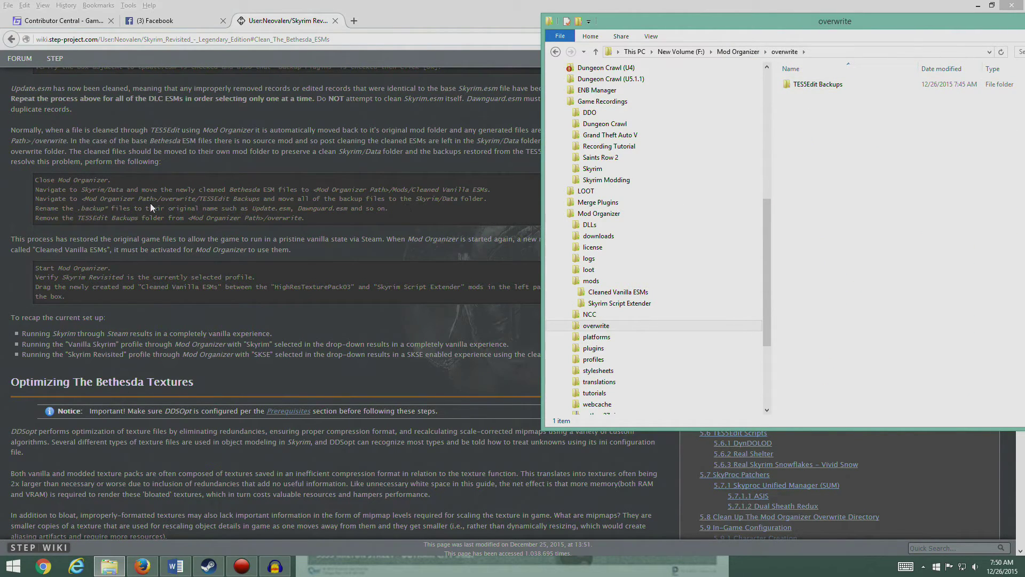
pyautogui.doubleClick(808, 84)
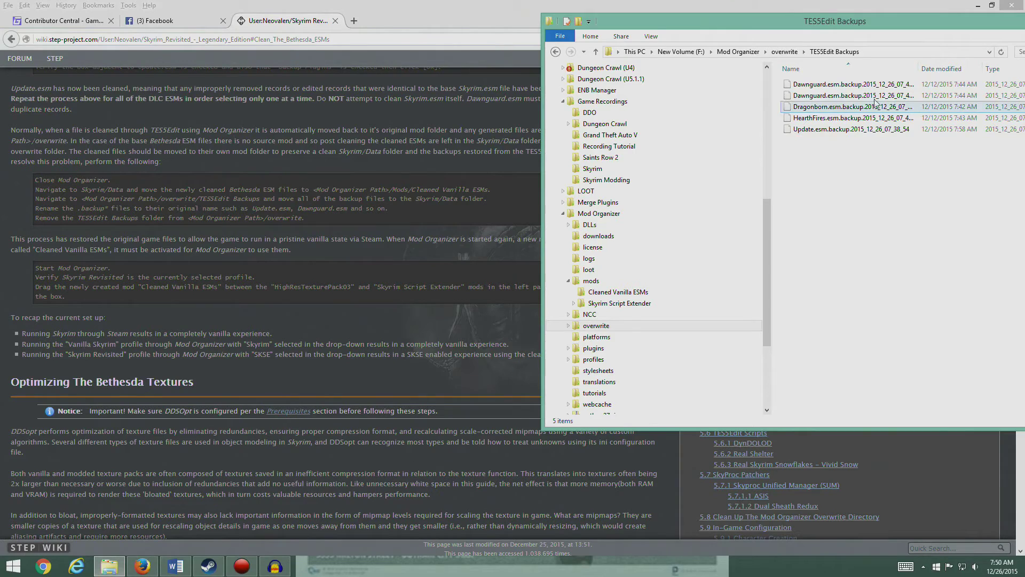
# Copy all the ESM backup files from TES5Edit Backups into the Data folder under E:\SteamLibrary\steamapps\common\Skyrim.
pyautogui.click(845, 89)
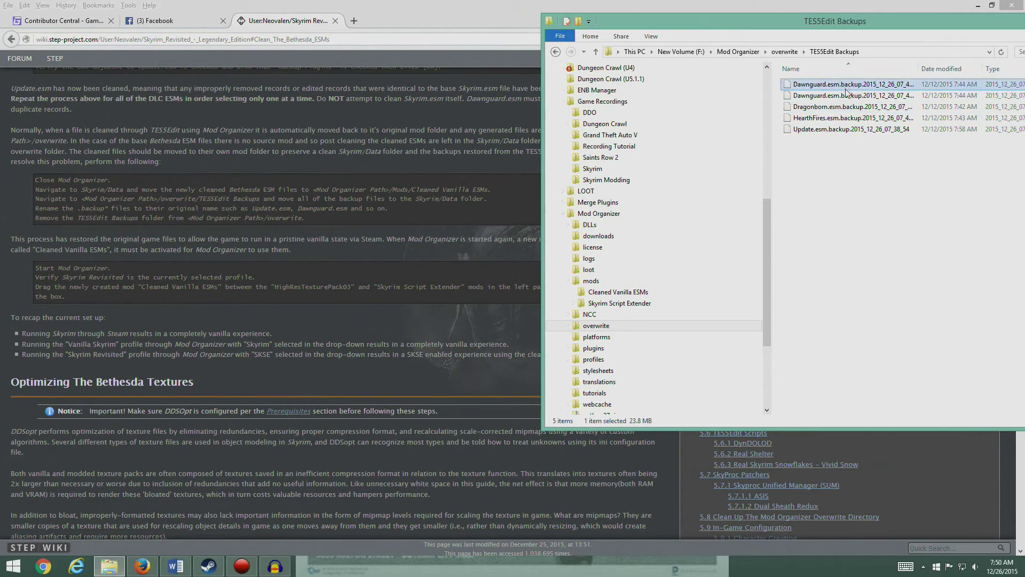
pyautogui.keyDown('shift'); pyautogui.click(836, 136); pyautogui.keyUp('shift')
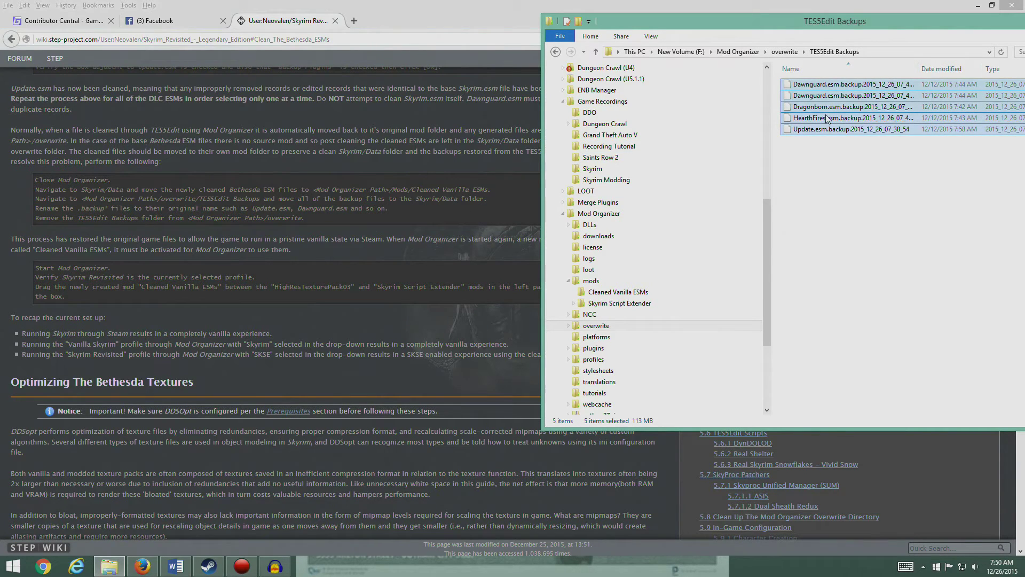
pyautogui.moveTo(763, 255); pyautogui.dragTo(770, 171)
pyautogui.click(558, 202)
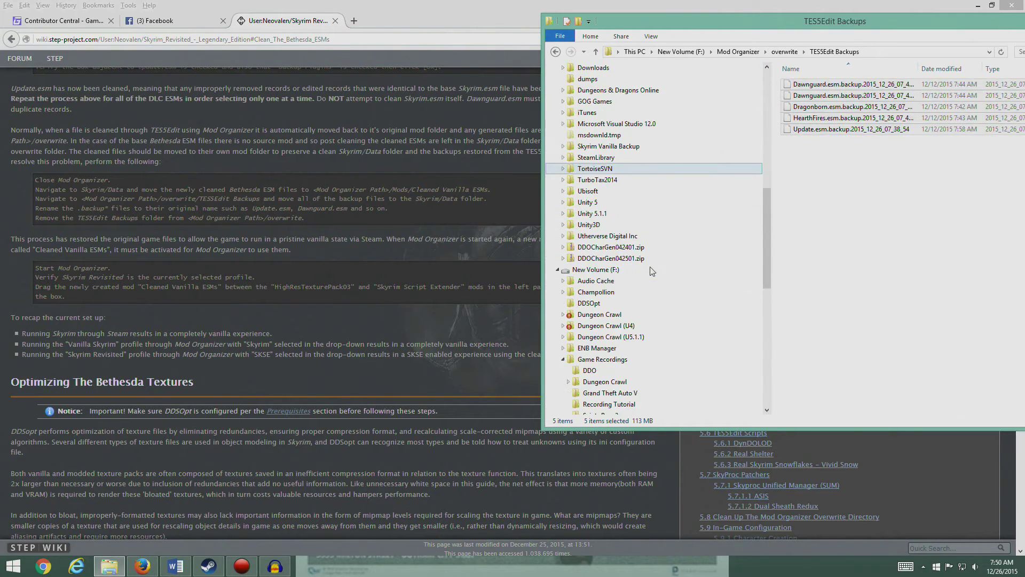
pyautogui.click(562, 158)
pyautogui.click(568, 169)
pyautogui.click(573, 180)
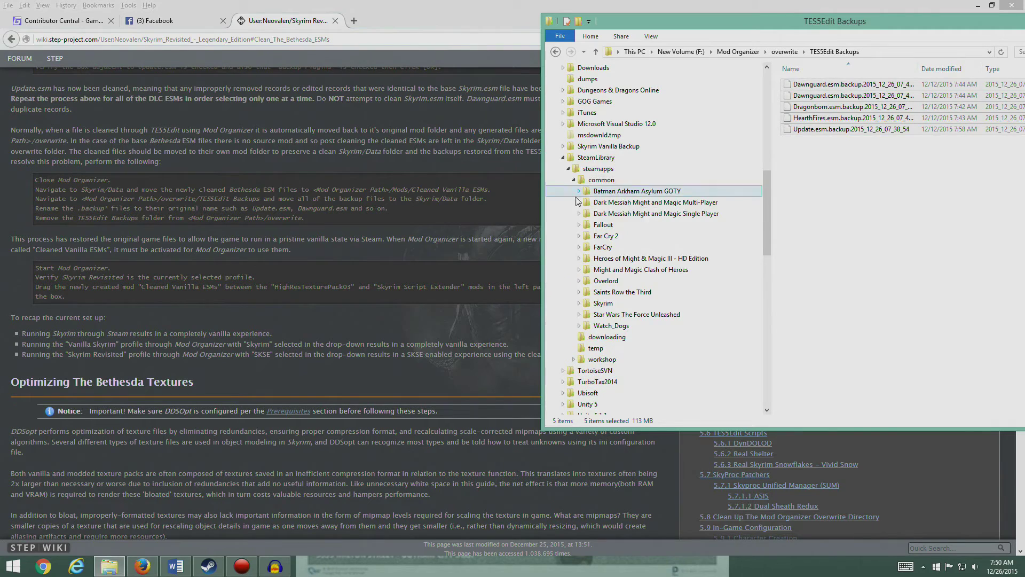
pyautogui.click(579, 303)
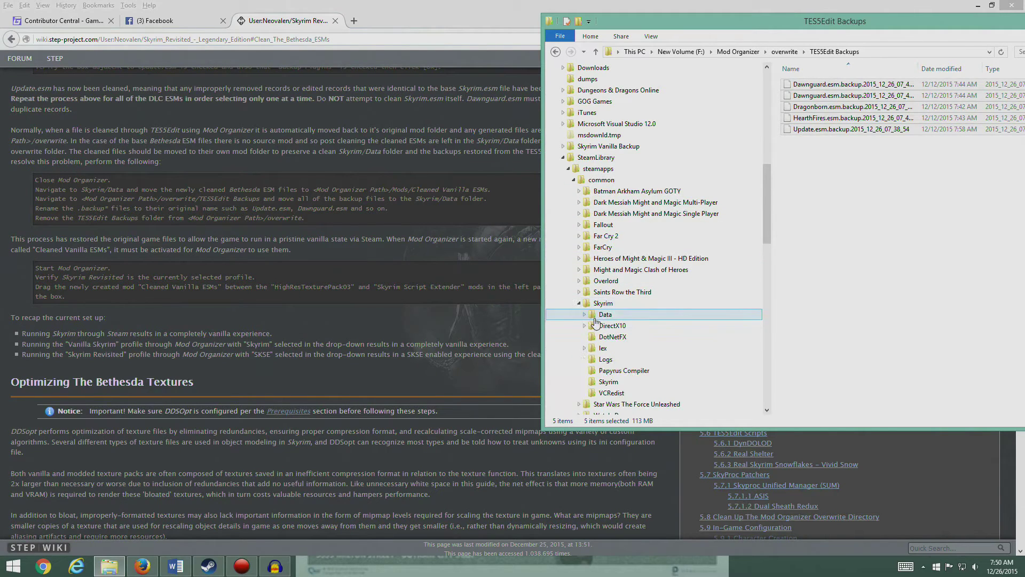
pyautogui.click(829, 87)
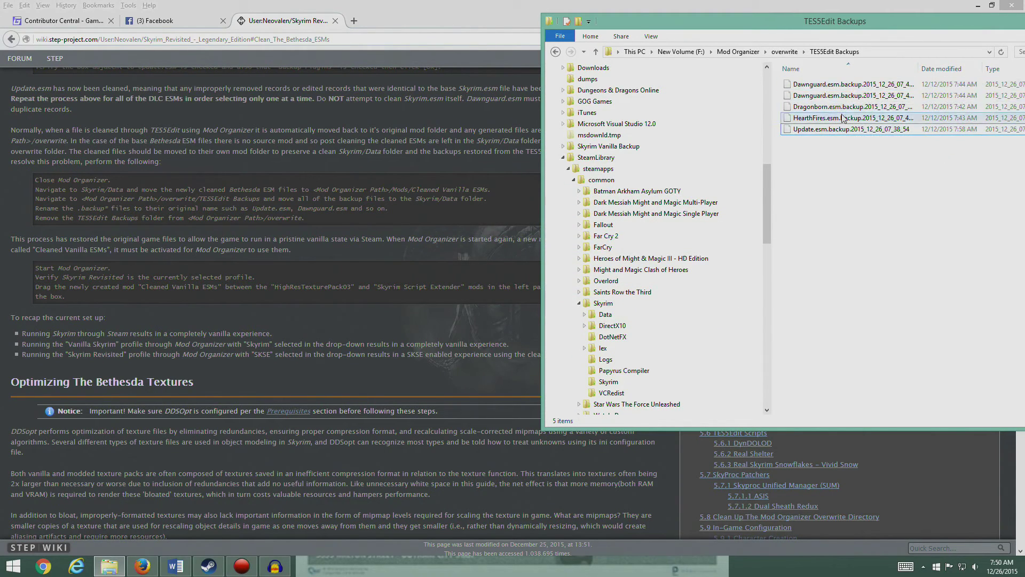
pyautogui.keyDown('shift'); pyautogui.click(834, 129); pyautogui.keyUp('shift')
pyautogui.moveTo(846, 110); pyautogui.dragTo(705, 318)
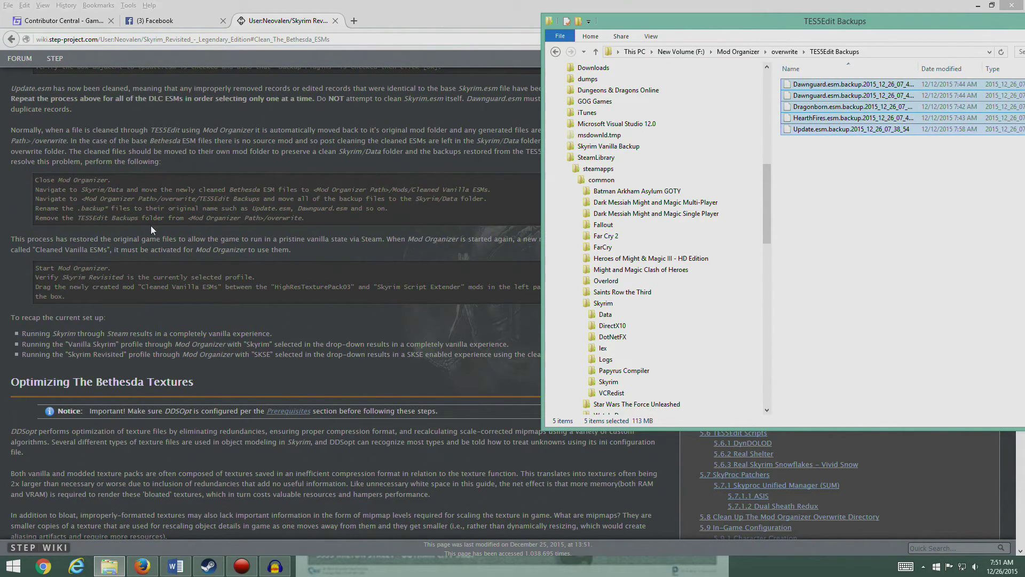
# Delete the backup files from TES5Edit Backups, and remove that folder from Mod Organizer's overwrite folder.
pyautogui.press('Delete')
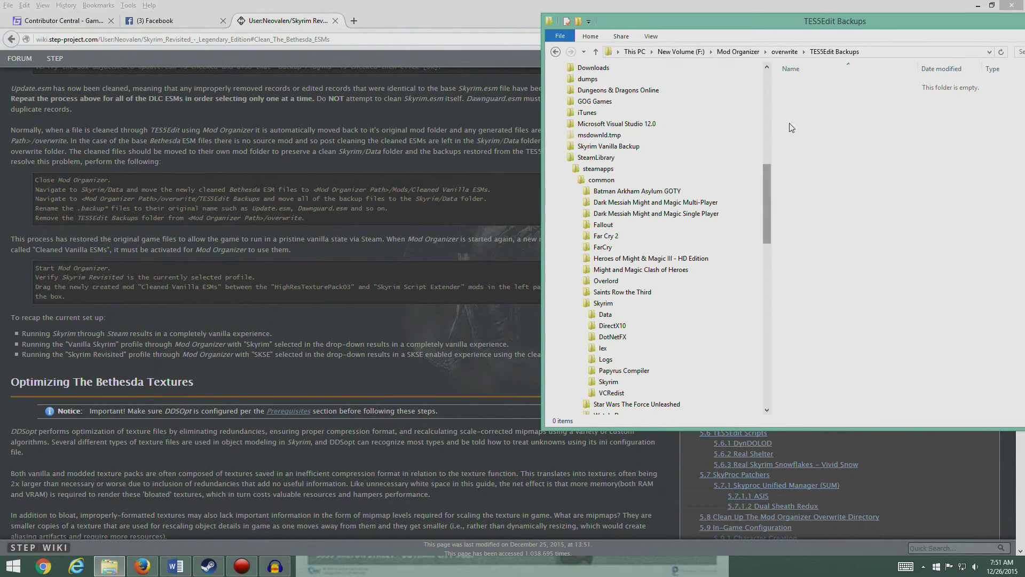
pyautogui.click(786, 52)
pyautogui.press('Delete')
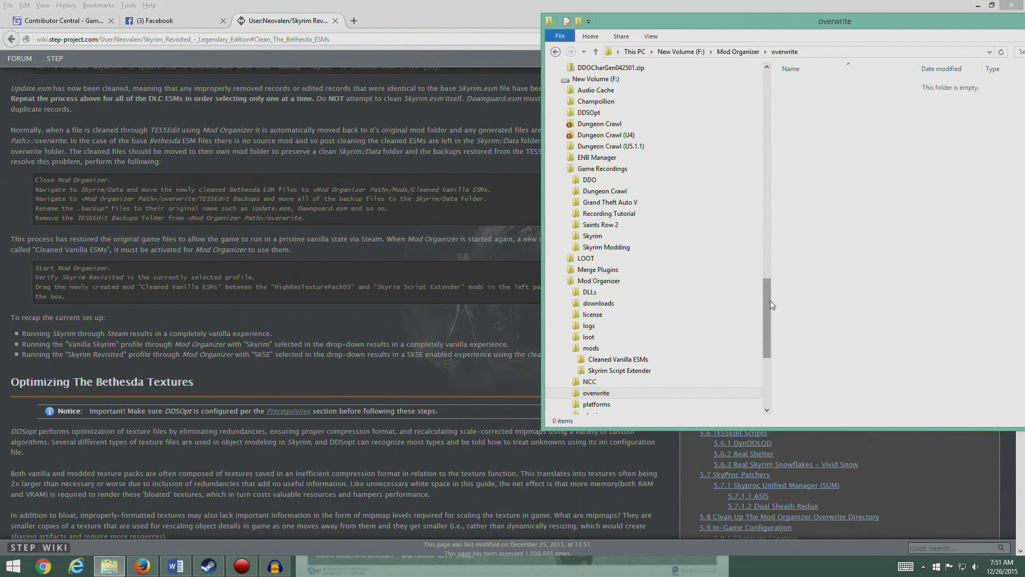
# Delete Dawnguard.esm, Dragonborn.esm, HearthFires.esm and Update.esm from the Skyrim Data folder.
pyautogui.moveTo(768, 303); pyautogui.dragTo(758, 213)
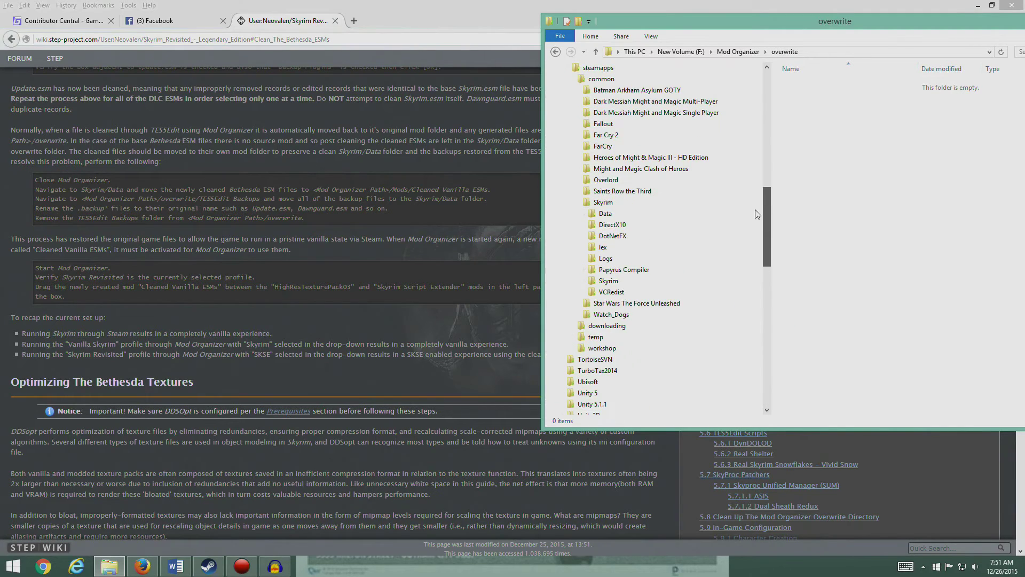
pyautogui.click(613, 213)
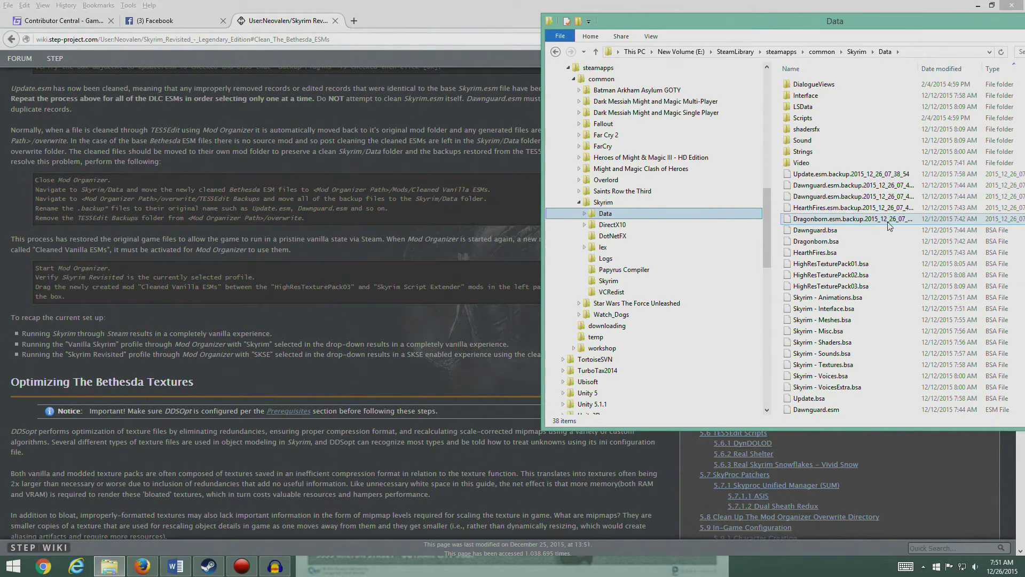
pyautogui.moveTo(905, 22); pyautogui.dragTo(602, 30)
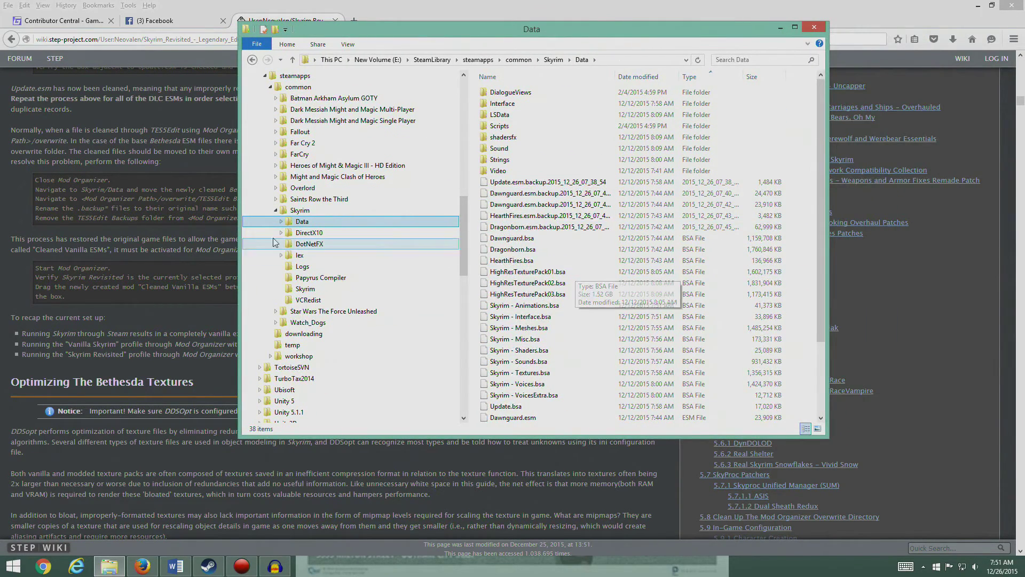
pyautogui.moveTo(818, 262); pyautogui.dragTo(817, 344)
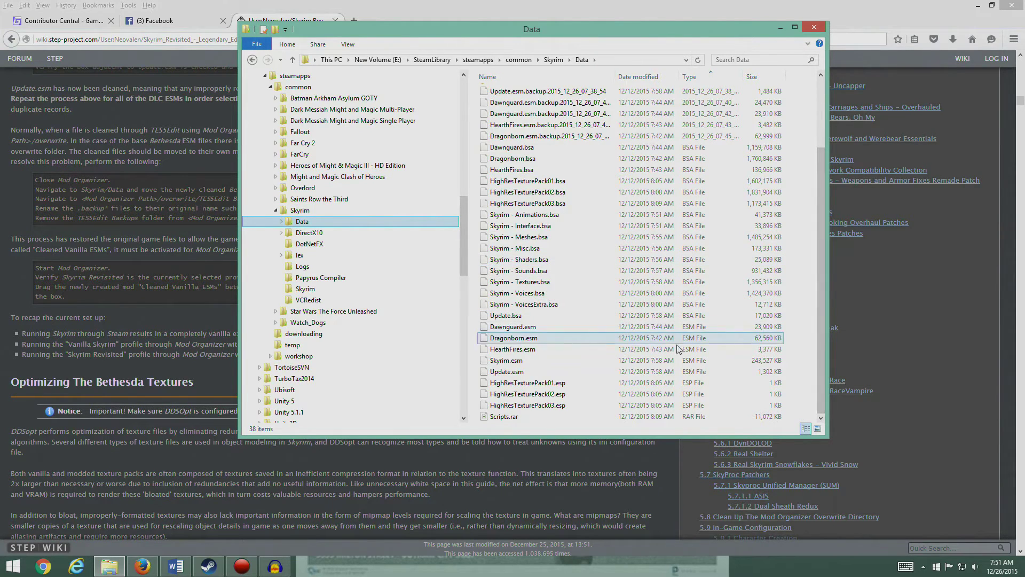
pyautogui.click(547, 327)
pyautogui.keyDown('shift'); pyautogui.click(565, 349); pyautogui.keyUp('shift')
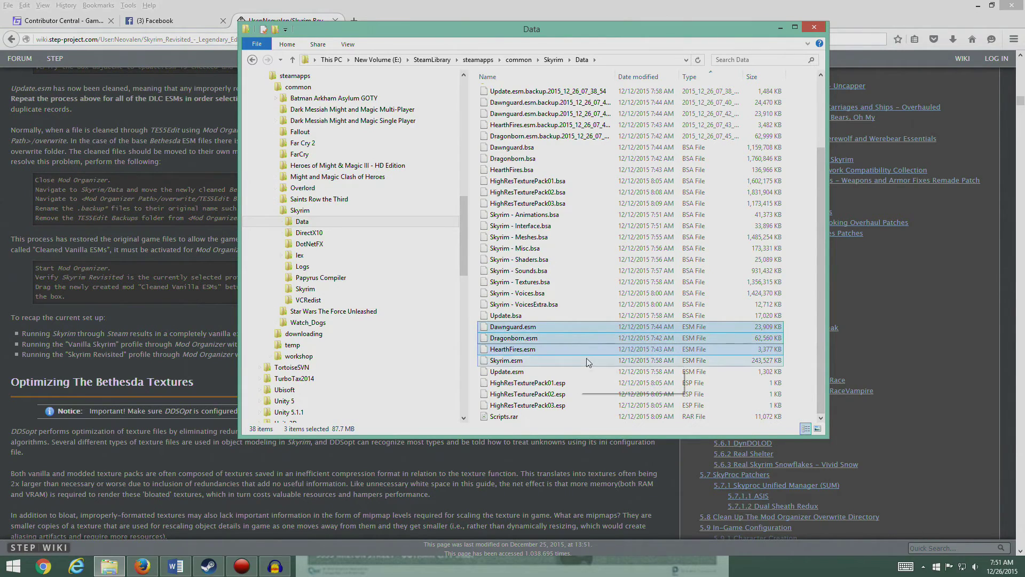
pyautogui.press('Delete')
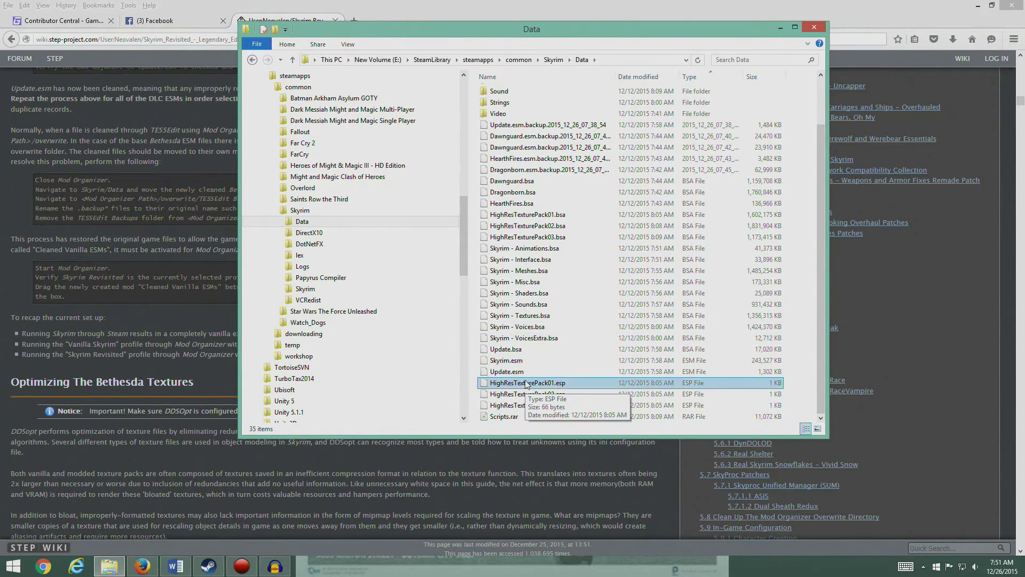
pyautogui.click(526, 372)
pyautogui.press('Delete')
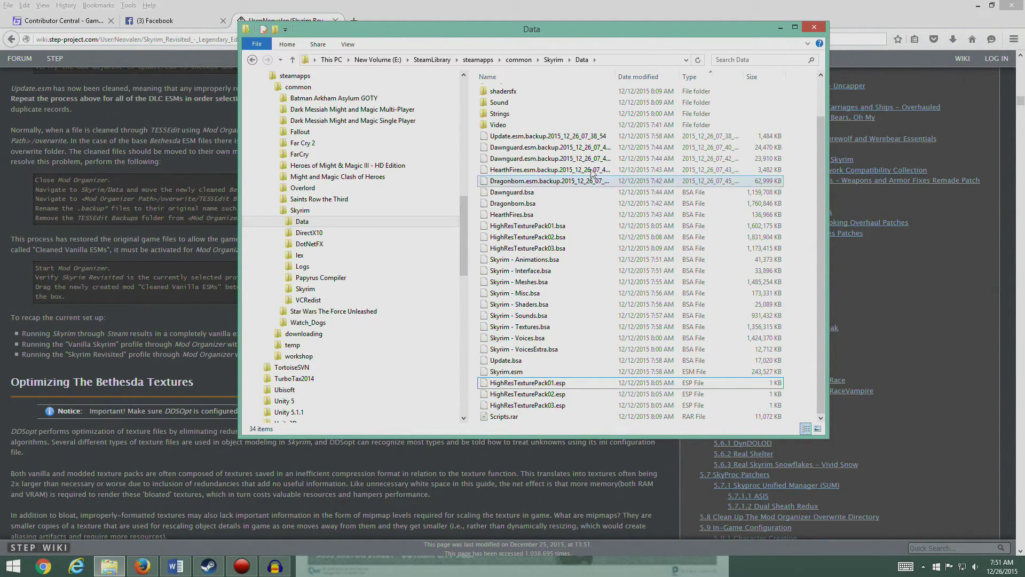
# Rename the Update.esm backup in the Skyrim Data folder to Update.esm, stripping the backup suffix and timestamp.
pyautogui.click(534, 136)
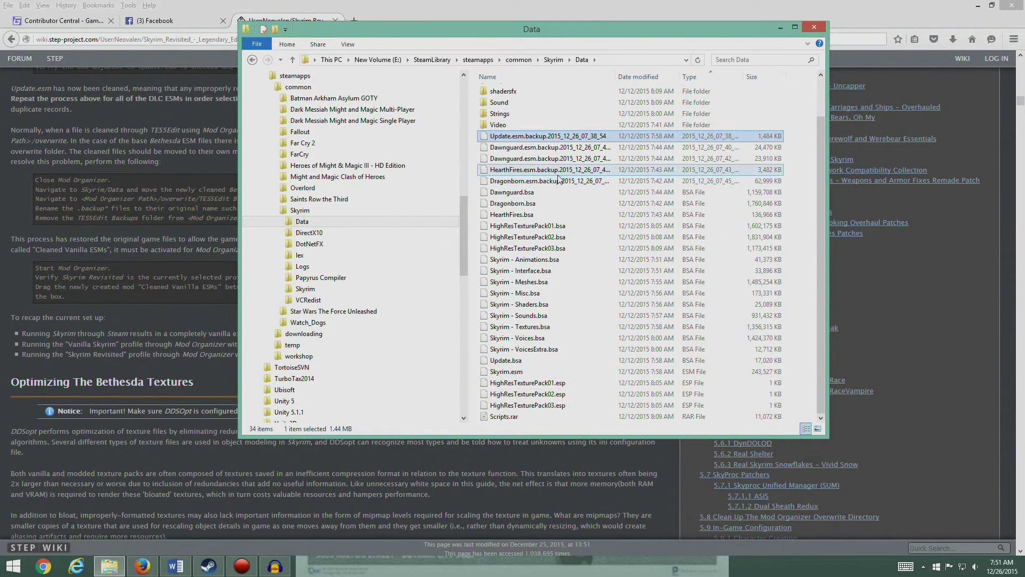
pyautogui.press('F2')
pyautogui.click(526, 137)
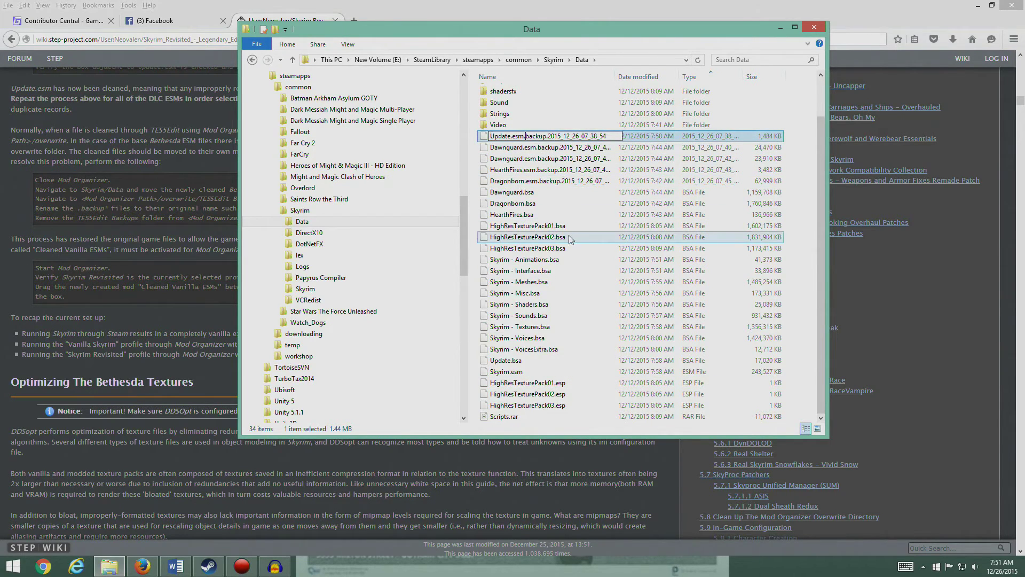
pyautogui.hotkey('shift', 'End')
pyautogui.press('Delete')
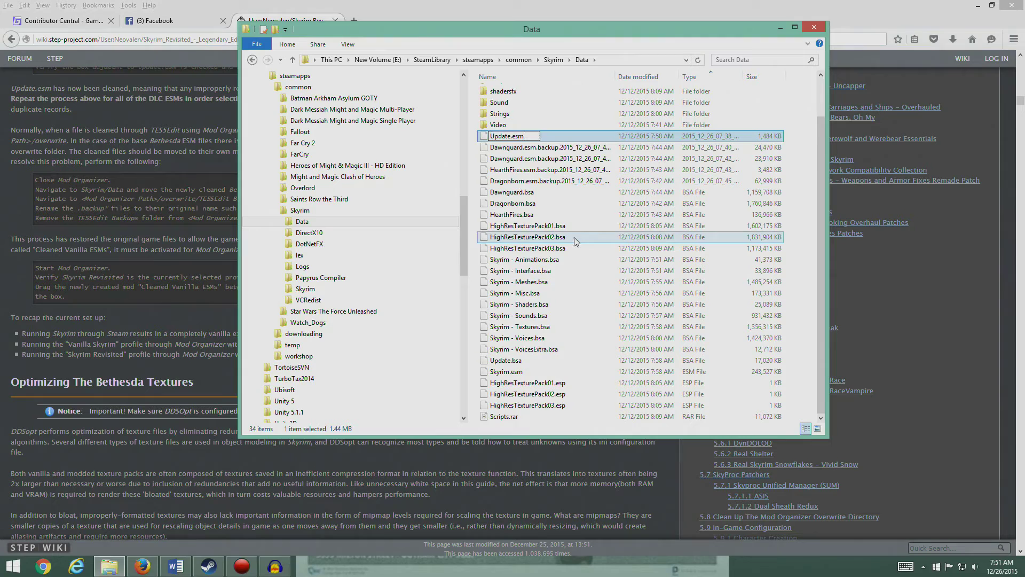
pyautogui.press('Return')
pyautogui.press('Return')
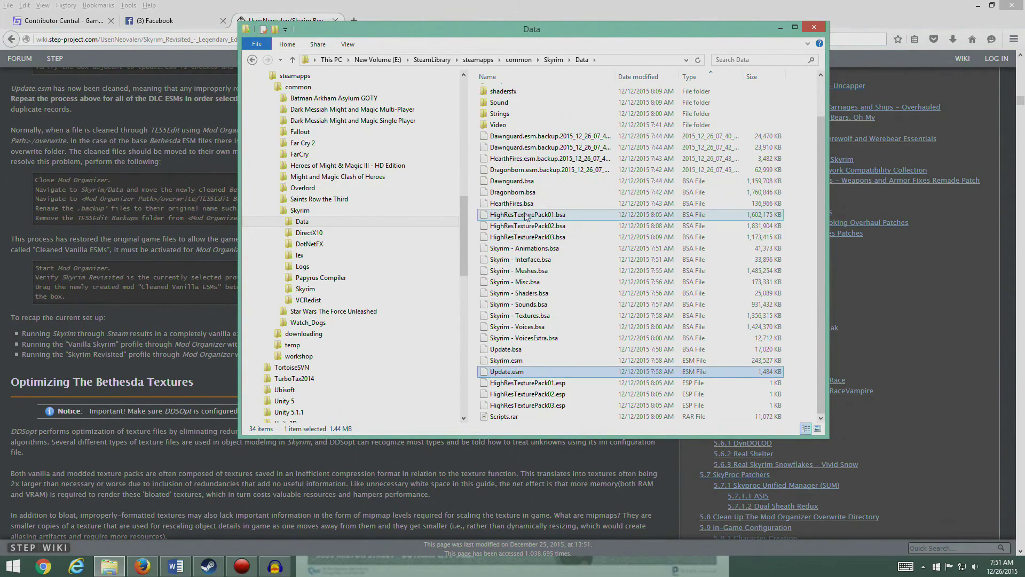
# Rename the HearthFires.esm backup in the Data folder to HearthFires.esm.
pyautogui.click(555, 158)
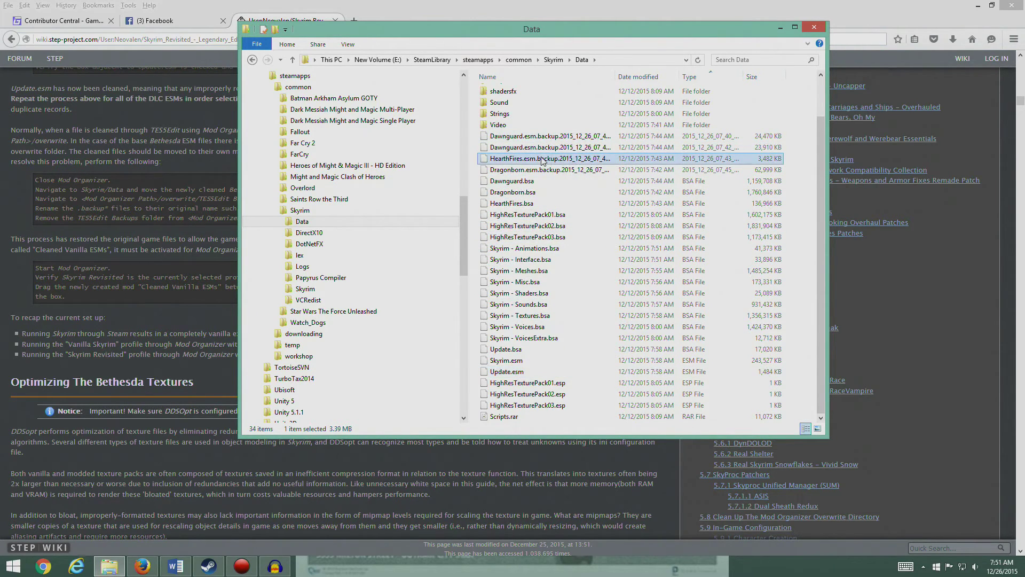
pyautogui.press('F2')
pyautogui.press('Right')
pyautogui.hotkey('shift', 'Left')
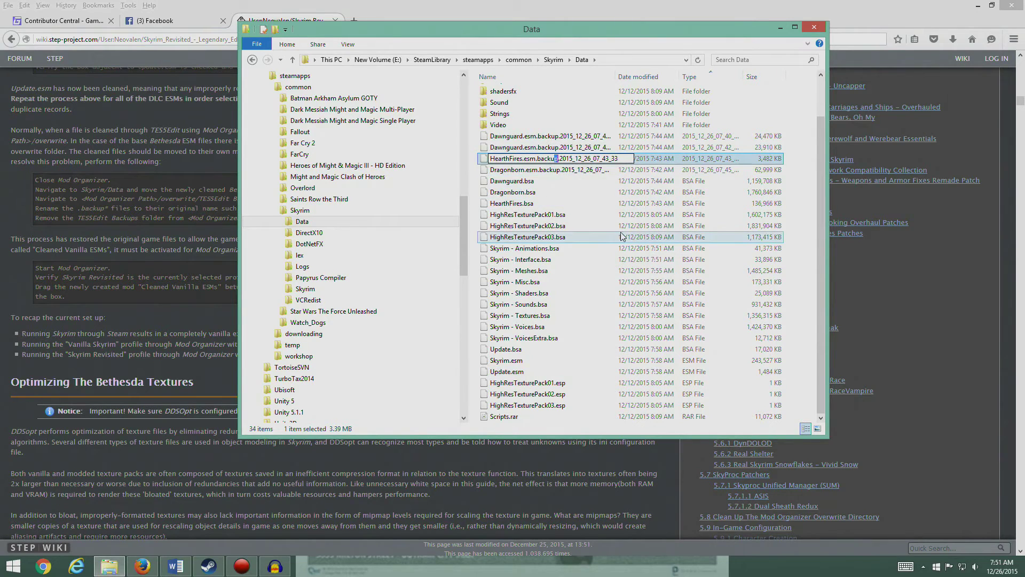
pyautogui.hotkey('shift', 'End')
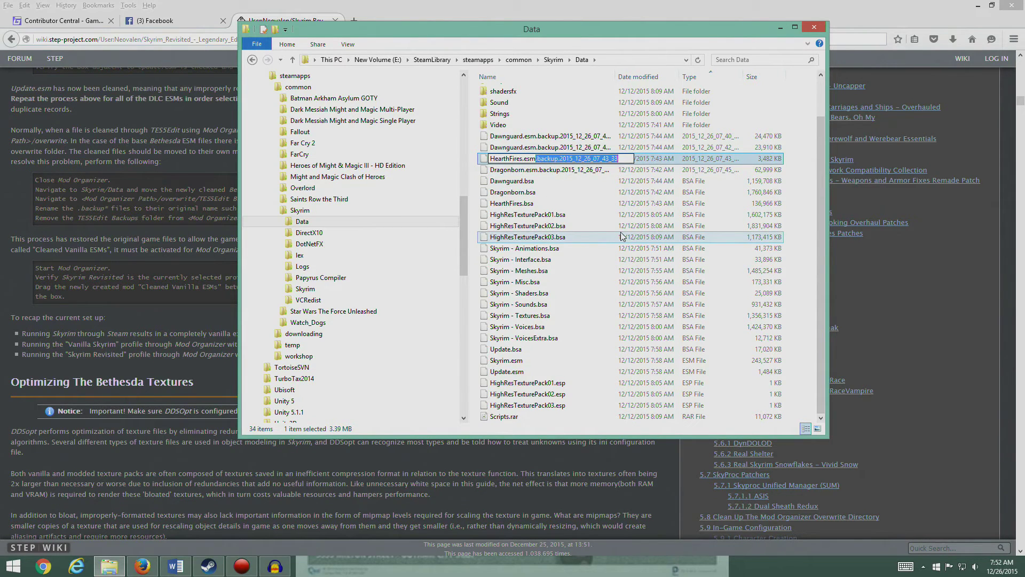
pyautogui.press('Delete')
pyautogui.press('Return')
pyautogui.press('Return')
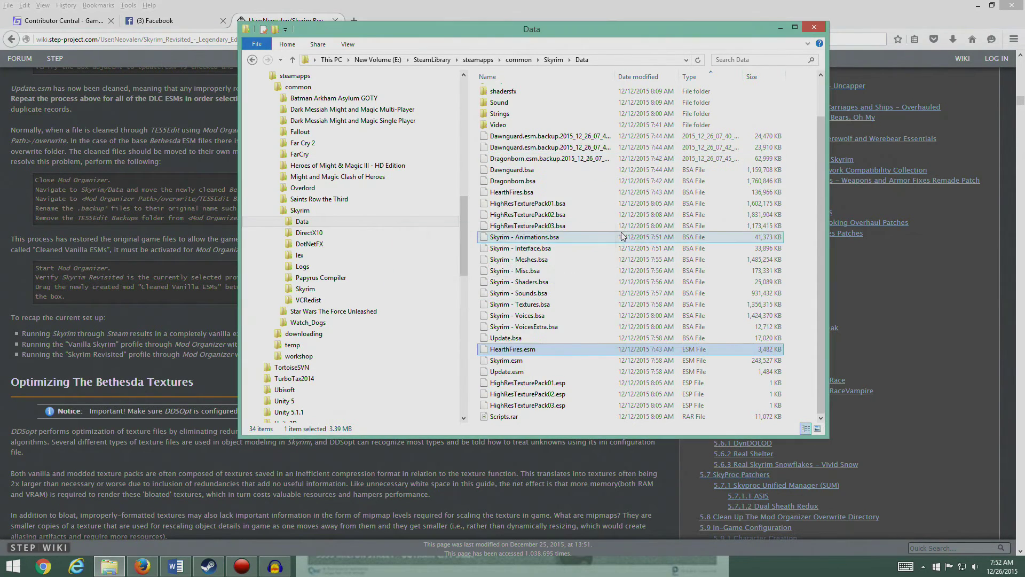
# Rename the Dragonborn.esm backup in the Data folder to Dragonborn.esm.
pyautogui.click(543, 160)
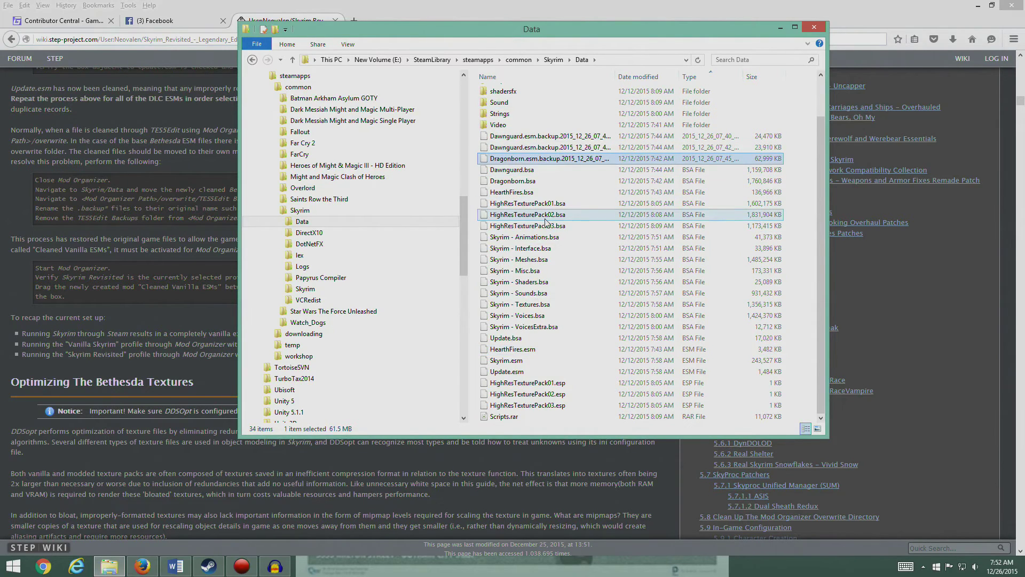
pyautogui.click(540, 160)
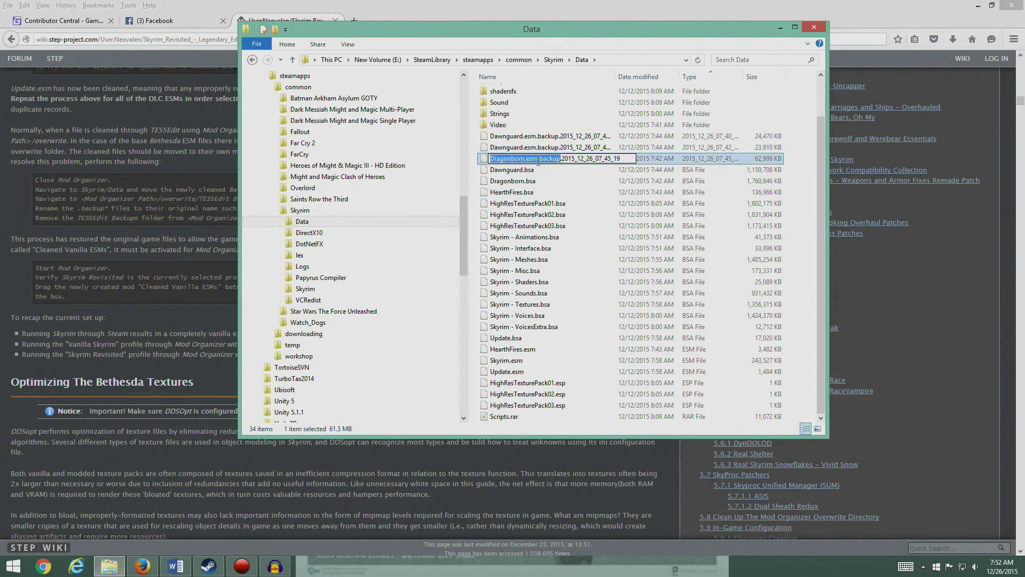
pyautogui.click(538, 159)
pyautogui.hotkey('shift', 'End')
pyautogui.press('Delete')
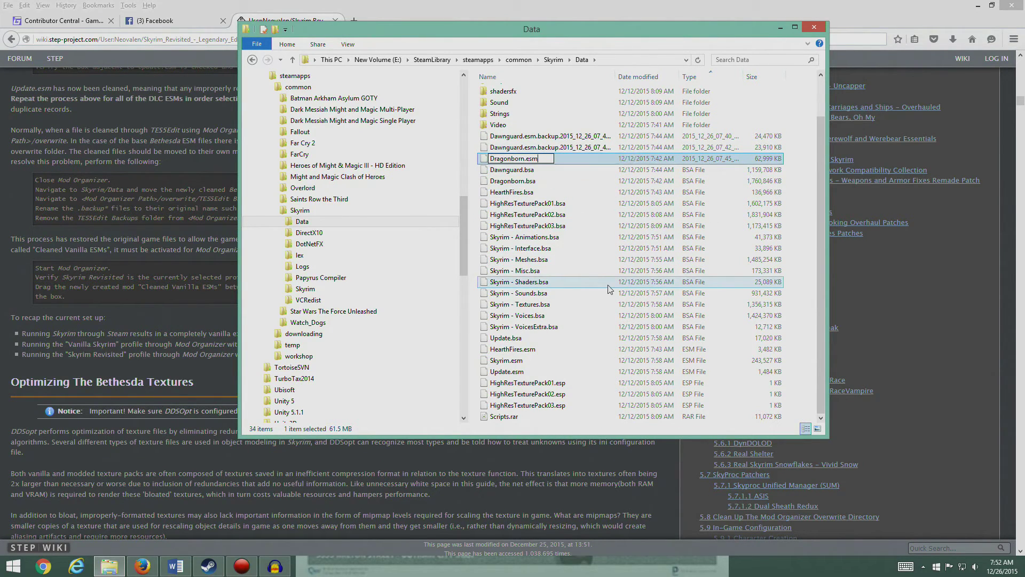
pyautogui.press('Return')
pyautogui.press('Return')
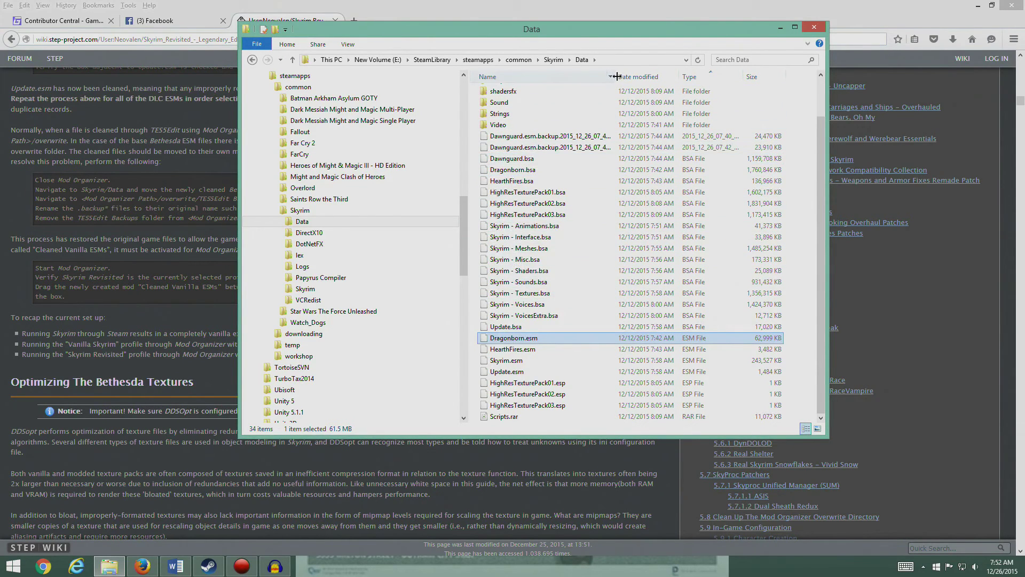
# Delete the Dawnguard backup stamped 2015_12_26_07_40 and rename the one stamped 2015_12_26_07_42_21 to Dawnguard.esm.
pyautogui.moveTo(616, 76); pyautogui.dragTo(683, 76)
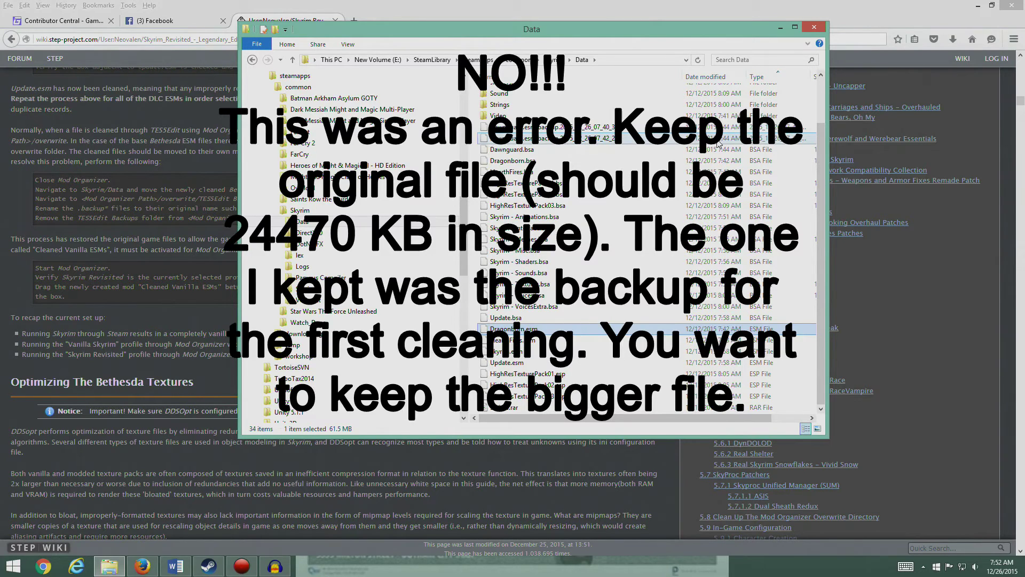
pyautogui.click(613, 140)
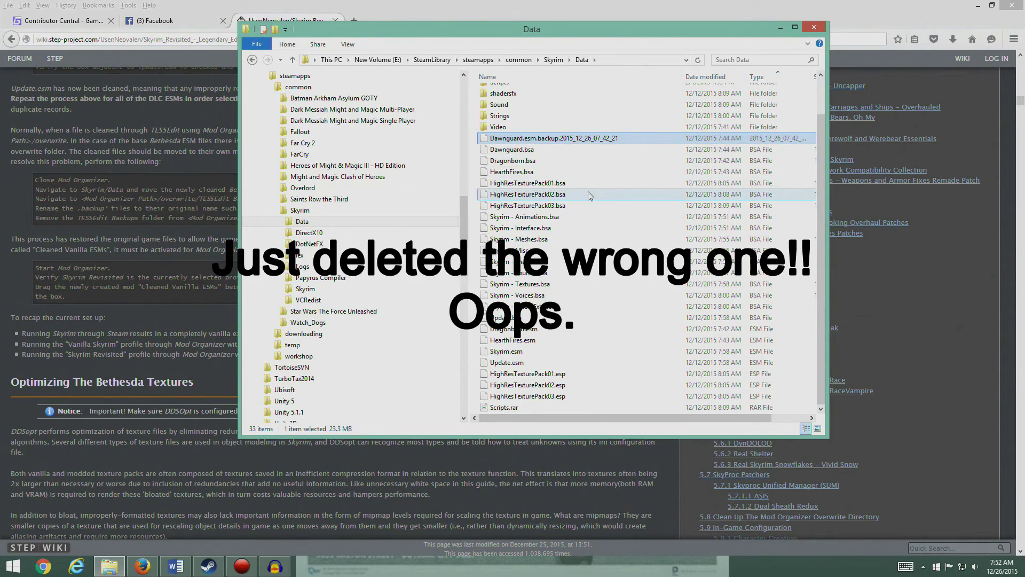
pyautogui.click(542, 140)
pyautogui.click(539, 139)
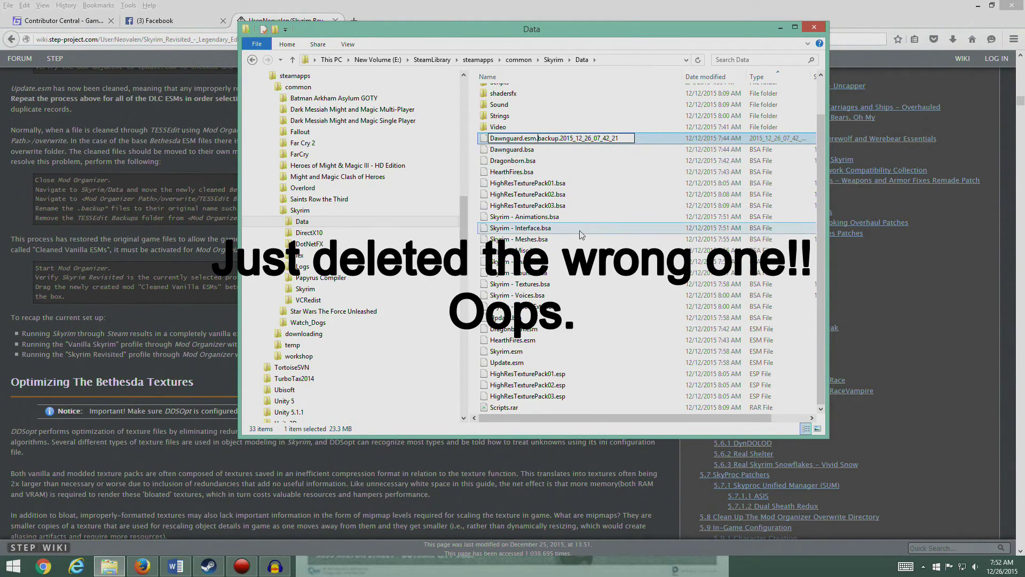
pyautogui.hotkey('shift', 'End')
pyautogui.press('Delete')
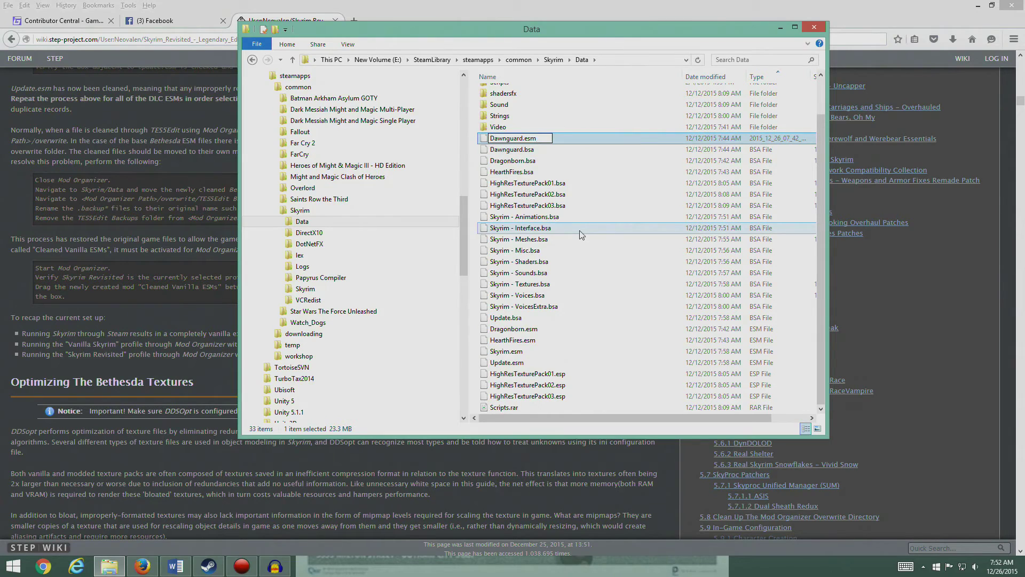
pyautogui.press('Return')
pyautogui.press('Return')
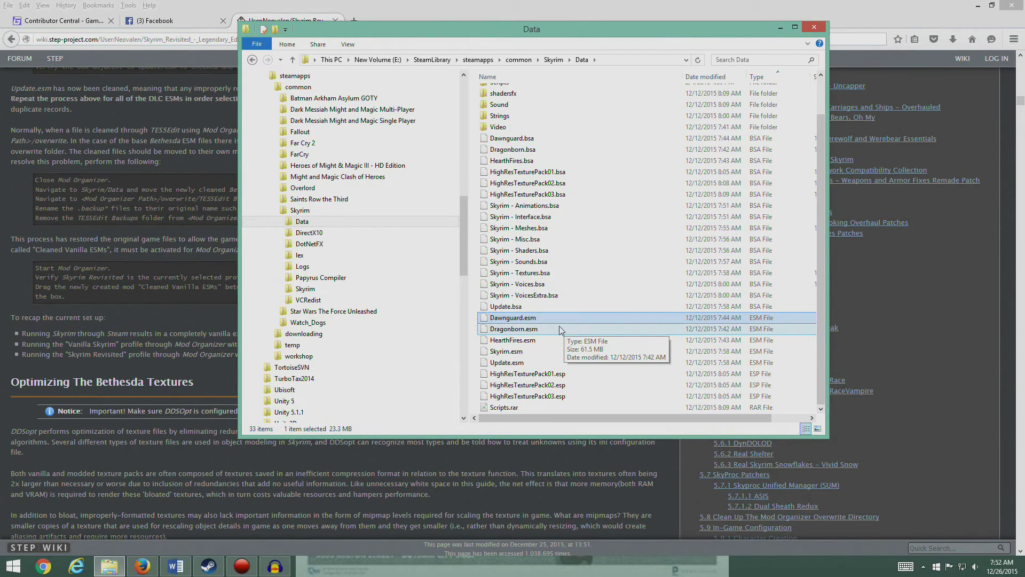
# Compare the sizes of the restored ESMs in Skyrim's Data folder with the cleaned ones in Mod Organizer's Cleaned Vanilla ESMs folder.
pyautogui.click(523, 330)
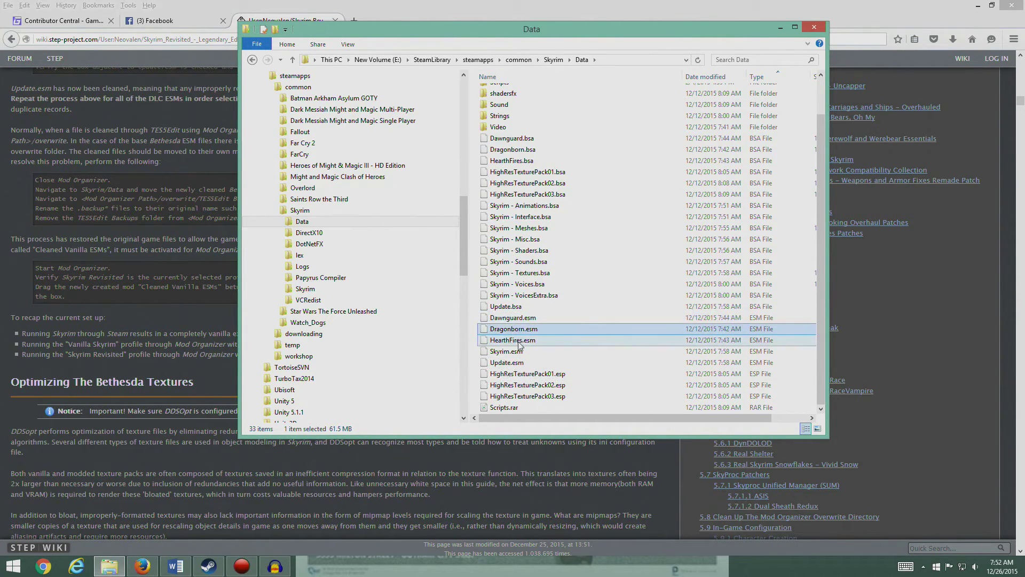
pyautogui.click(519, 344)
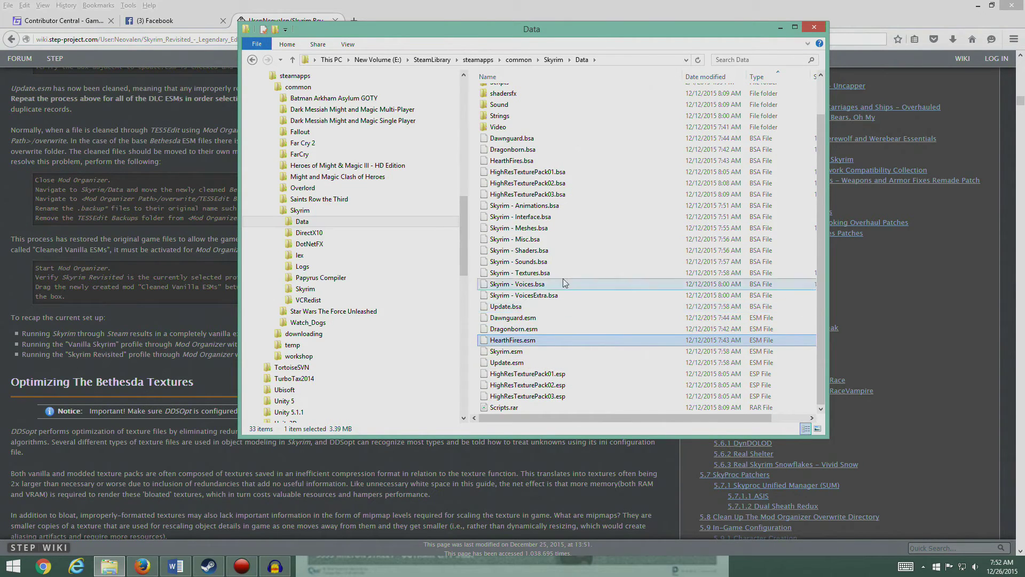
pyautogui.click(514, 318)
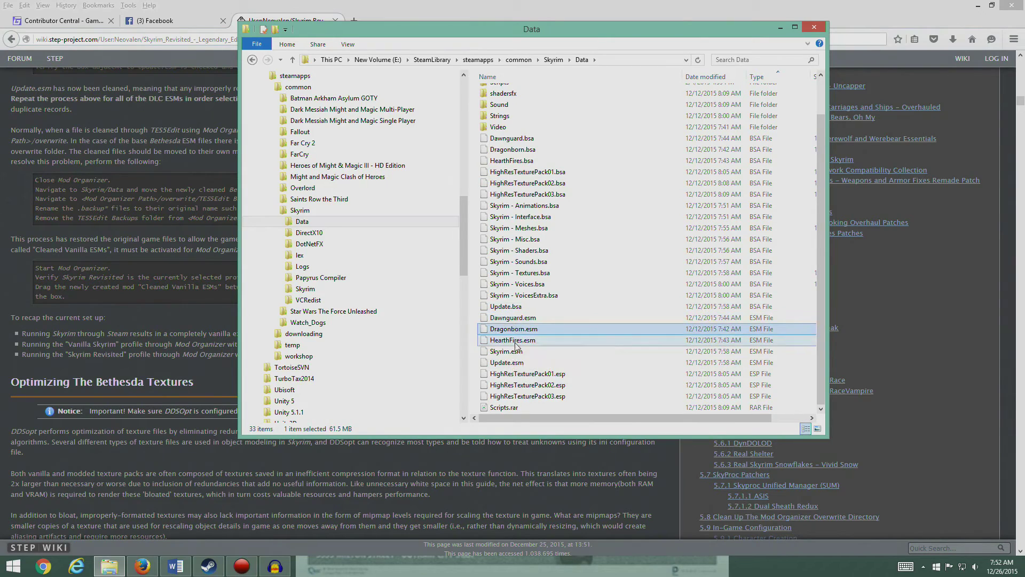
pyautogui.click(516, 342)
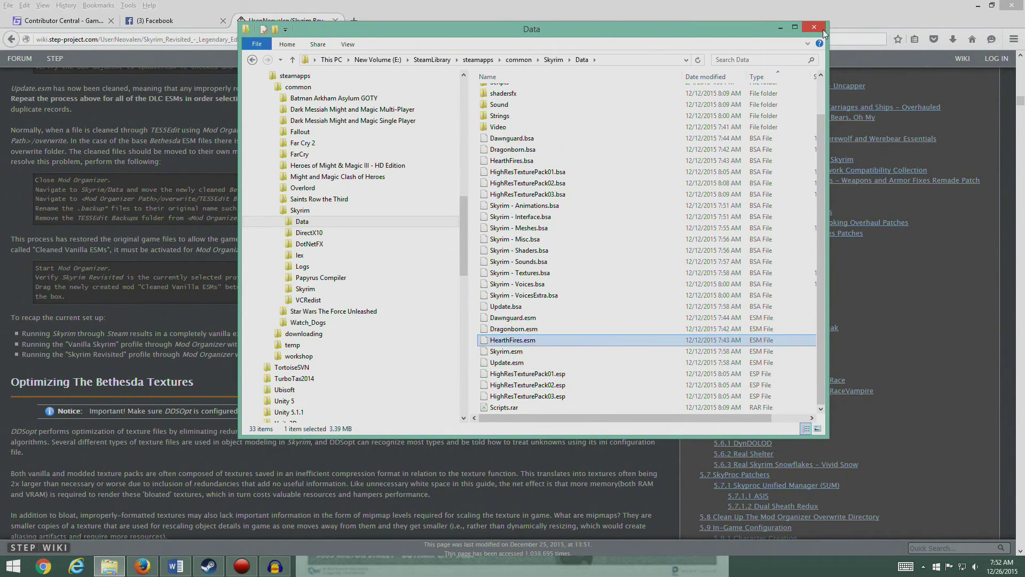
pyautogui.moveTo(463, 270); pyautogui.dragTo(463, 401)
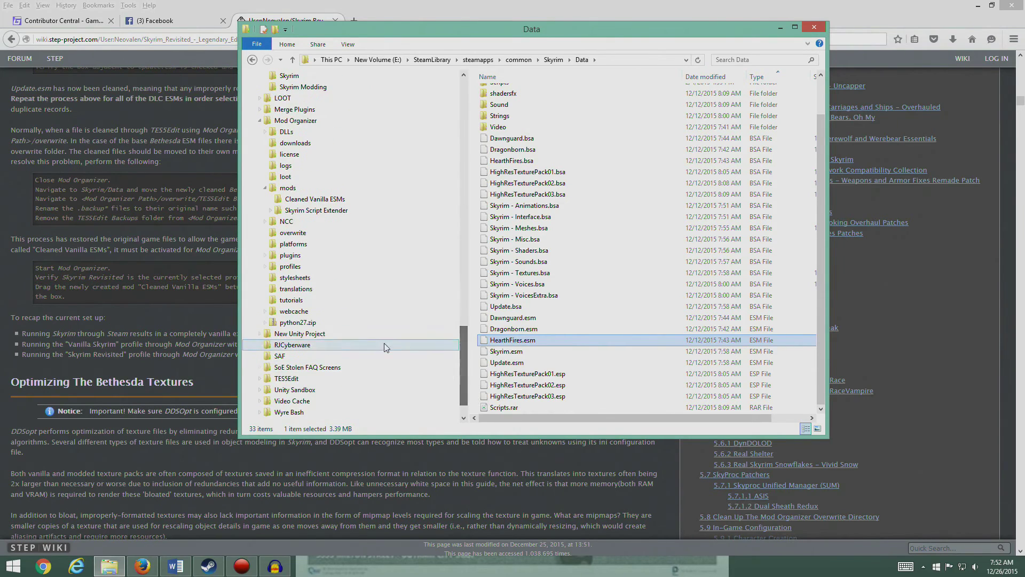
pyautogui.click(315, 199)
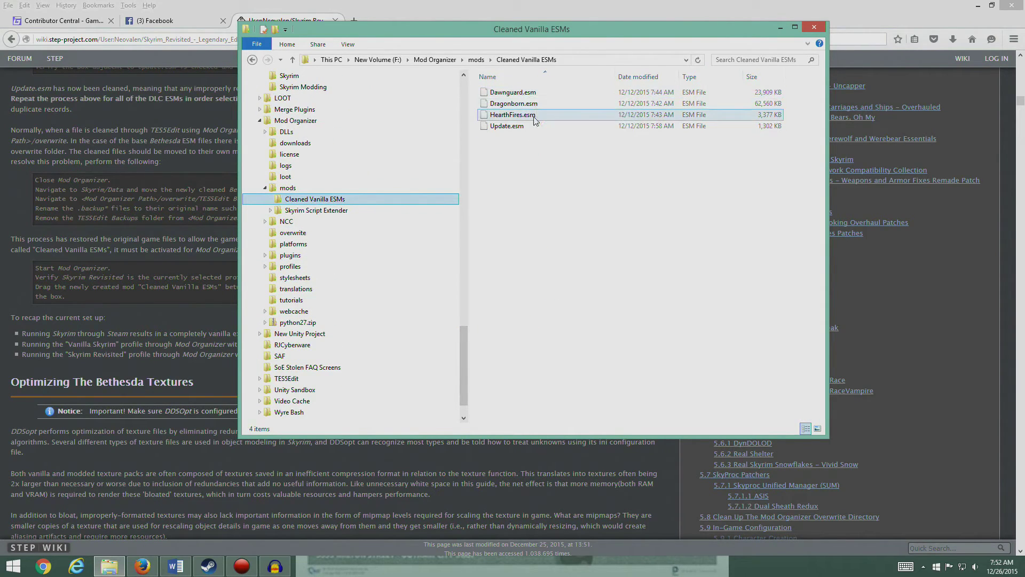
pyautogui.click(536, 93)
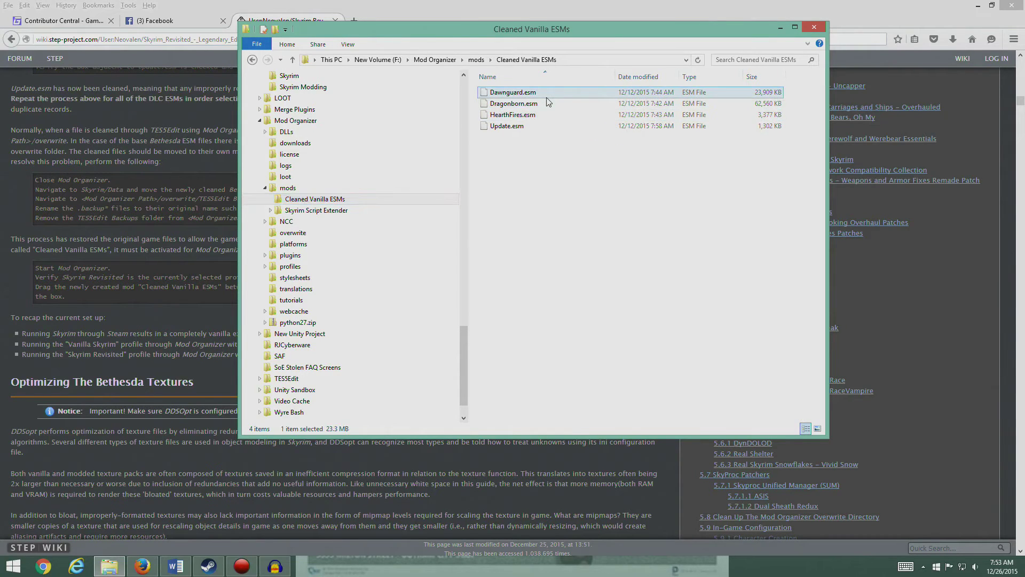
pyautogui.click(542, 104)
pyautogui.click(574, 126)
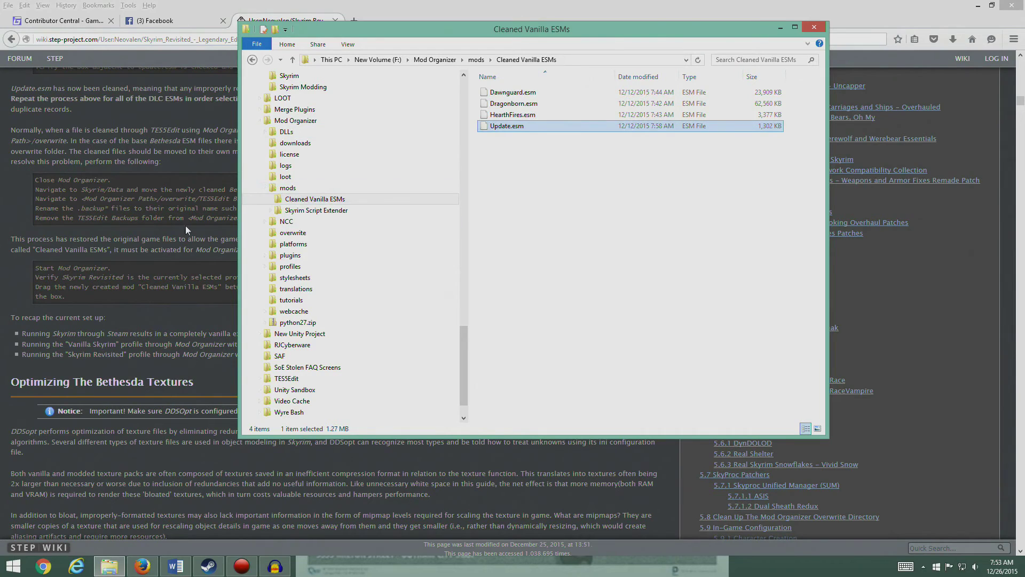
# Close the Cleaned Vanilla ESMs folder window and start Mod Organizer from the desktop.
pyautogui.moveTo(694, 29); pyautogui.dragTo(671, 325)
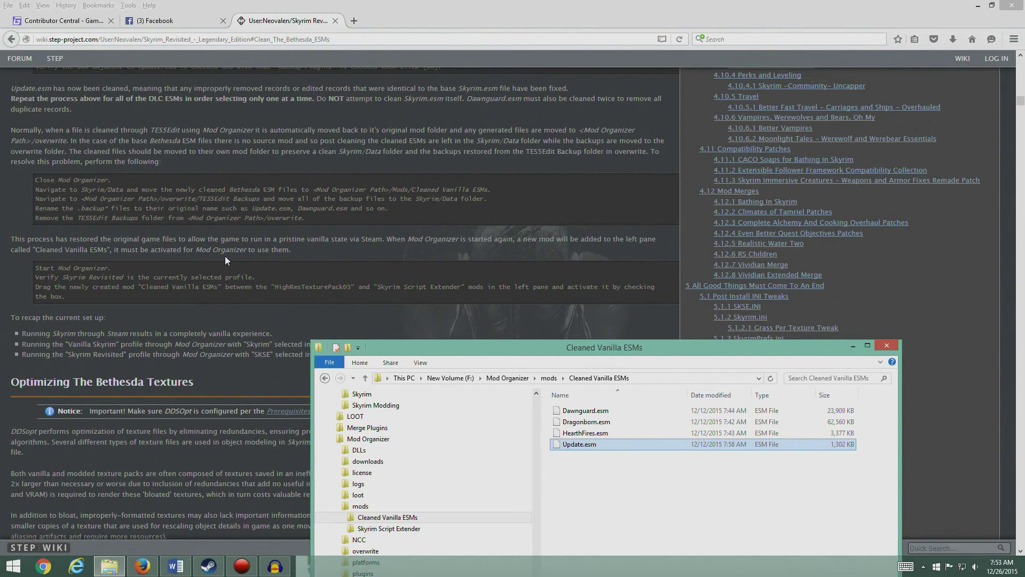
pyautogui.click(887, 345)
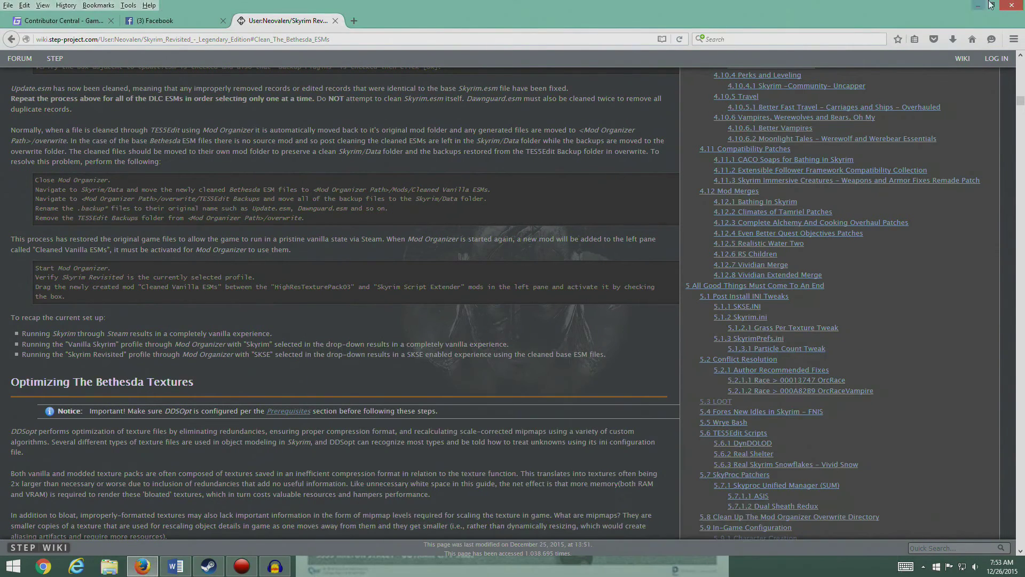
pyautogui.press('super+d')
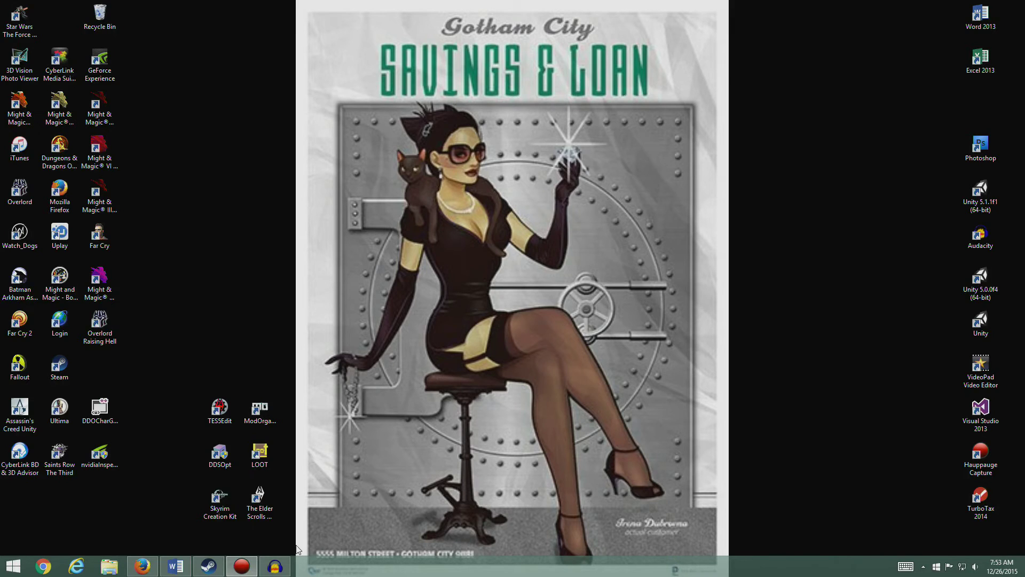
pyautogui.doubleClick(261, 416)
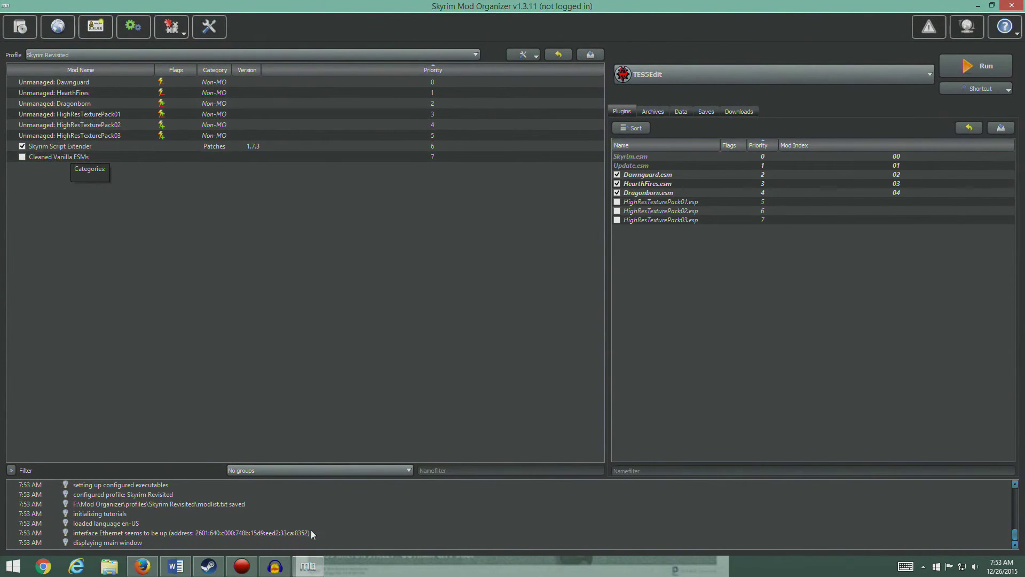
# Consult the guide, then place the Cleaned Vanilla ESMs mod between HighResTexturePack03 and Skyrim Script Extender in Mod Organizer and activate it.
pyautogui.click(143, 566)
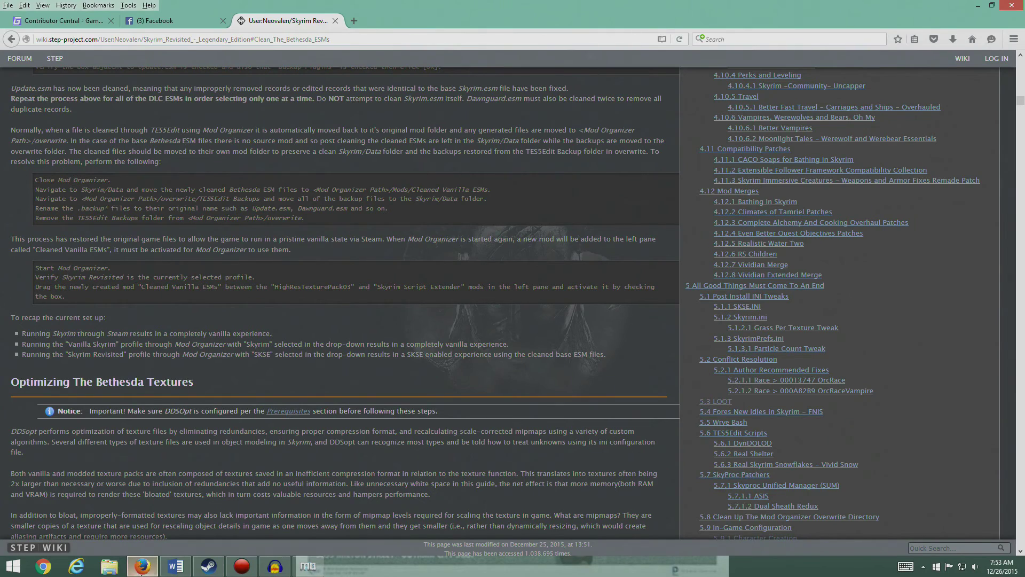
pyautogui.click(143, 567)
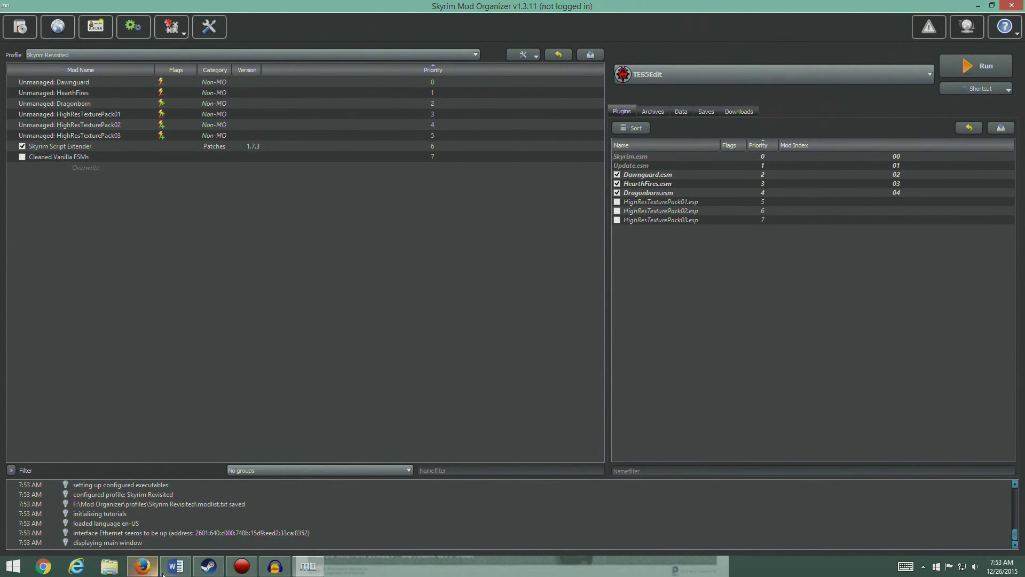
pyautogui.click(143, 566)
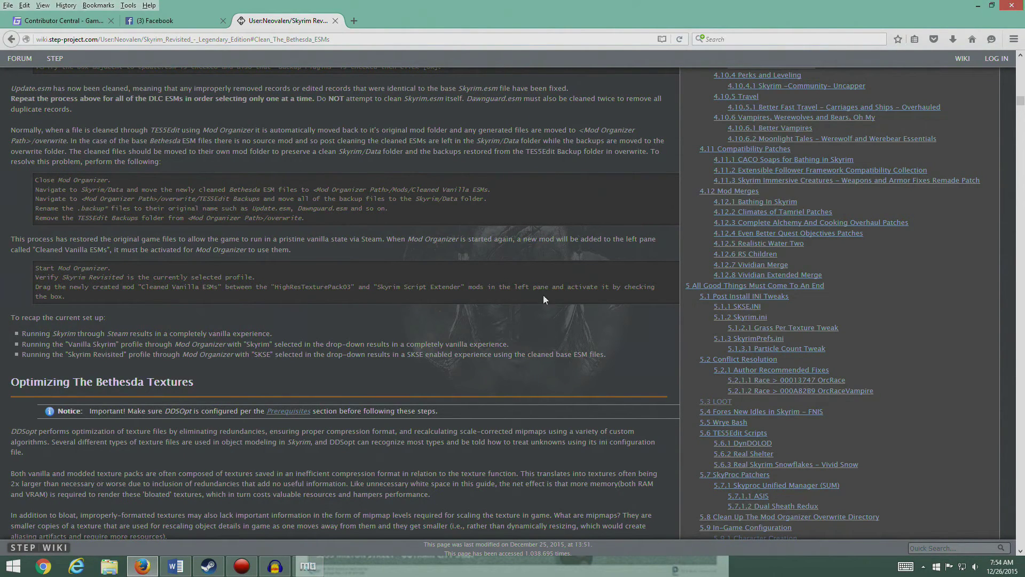
pyautogui.click(143, 566)
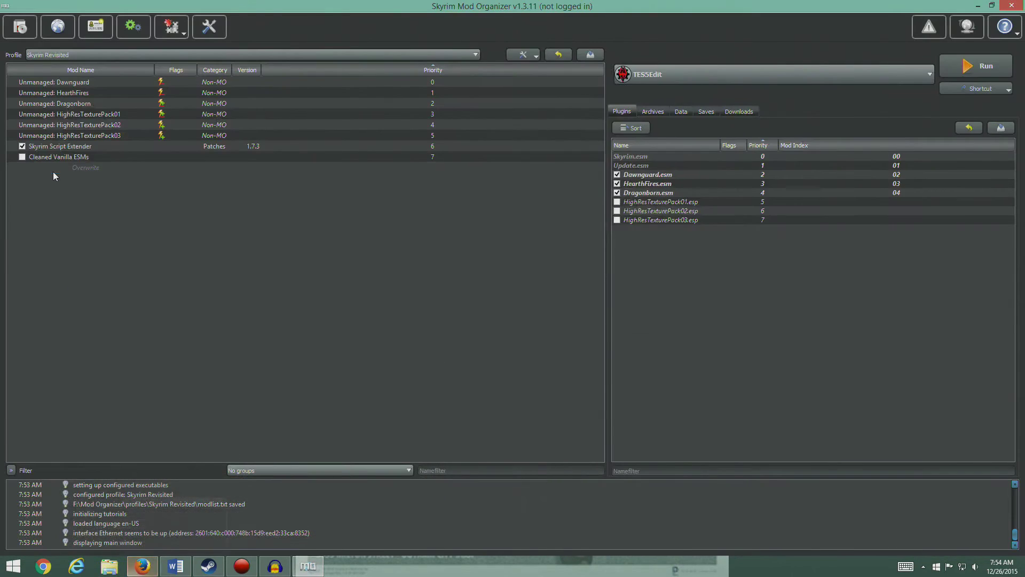
pyautogui.click(63, 156)
pyautogui.moveTo(71, 158); pyautogui.dragTo(87, 143)
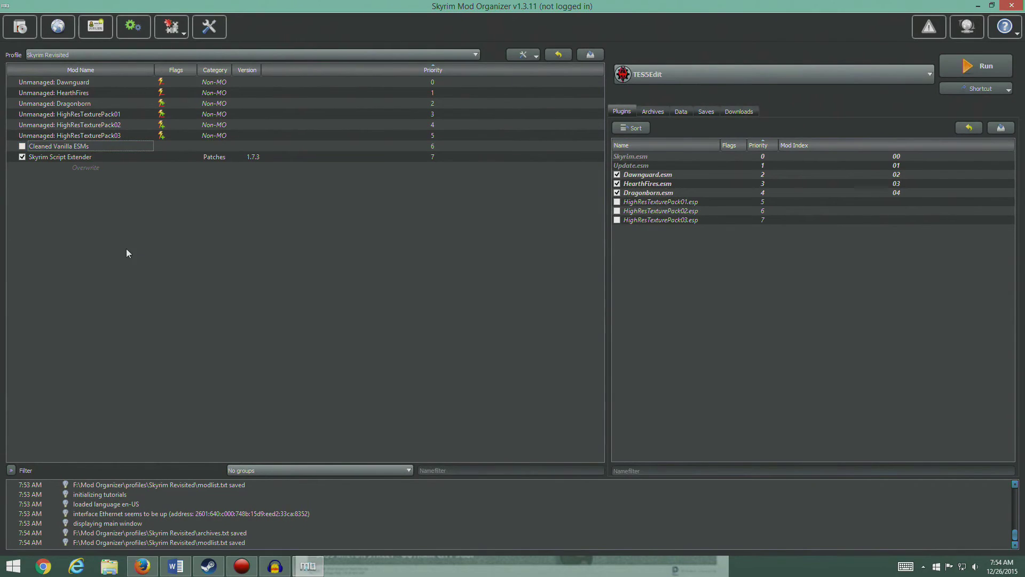
pyautogui.click(22, 146)
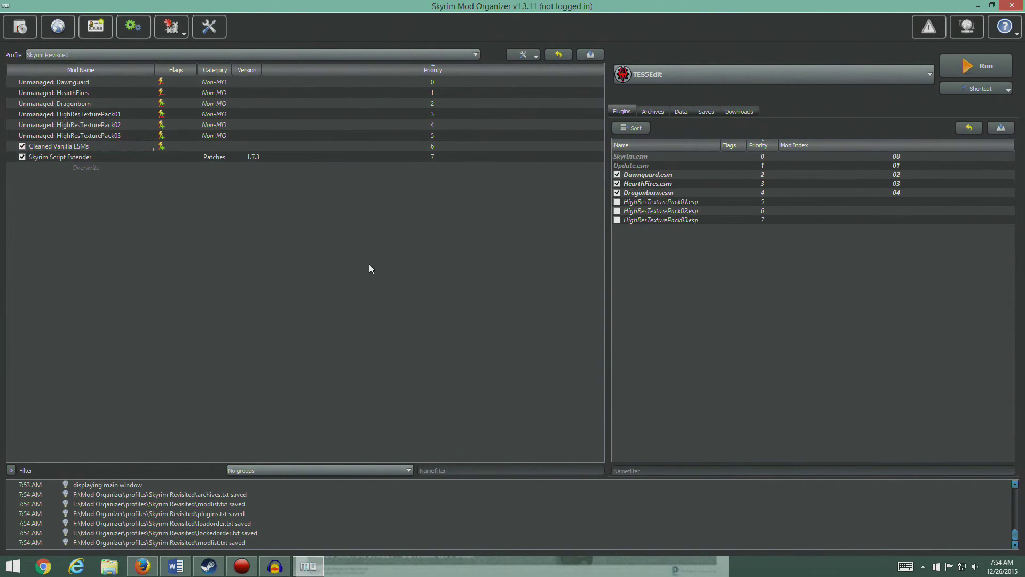
# Switch to the Vanilla Skyrim profile to check its mod list, and return to the Skyrim Revisited profile.
pyautogui.click(207, 57)
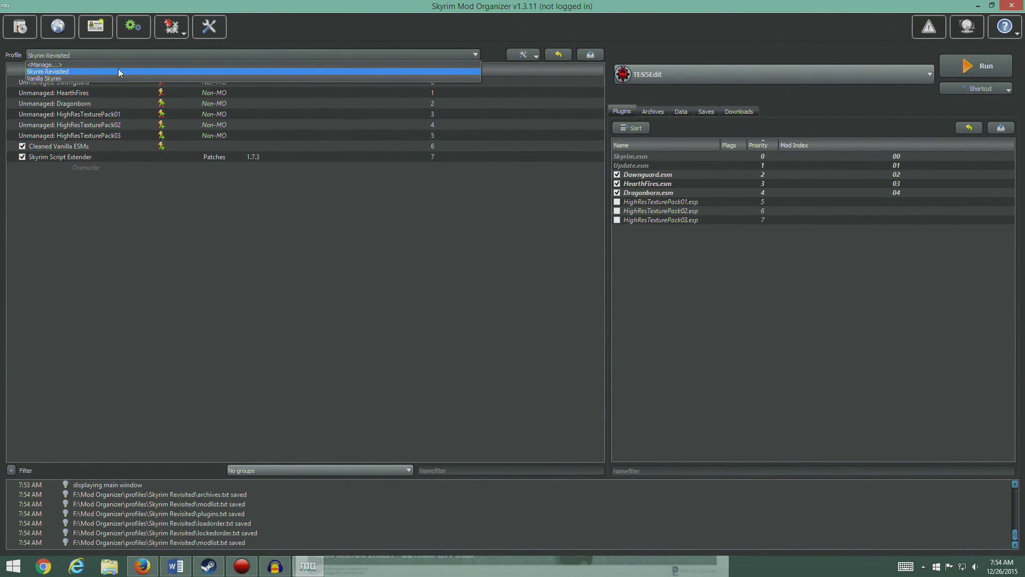
pyautogui.click(103, 79)
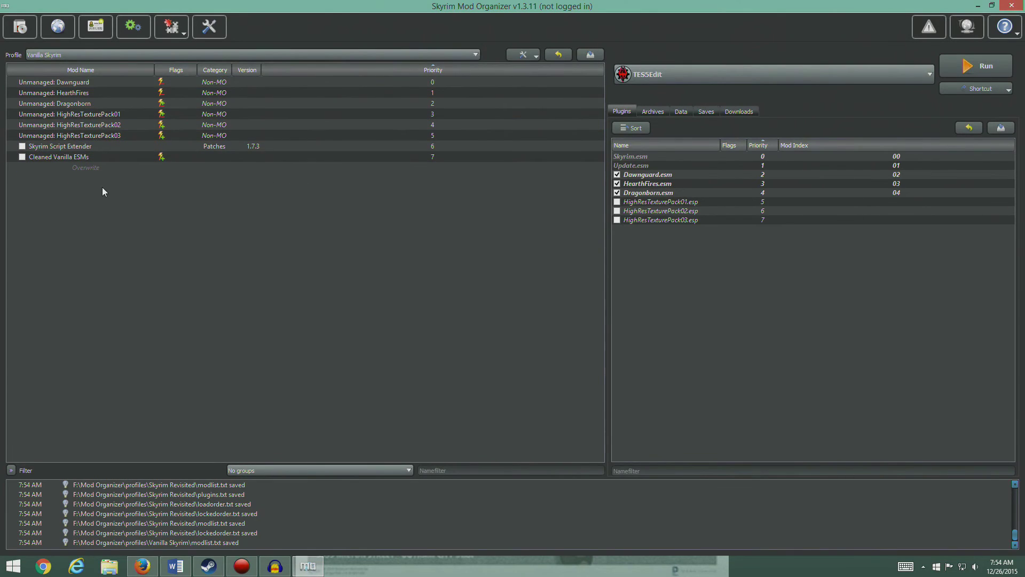
pyautogui.click(111, 52)
pyautogui.click(91, 72)
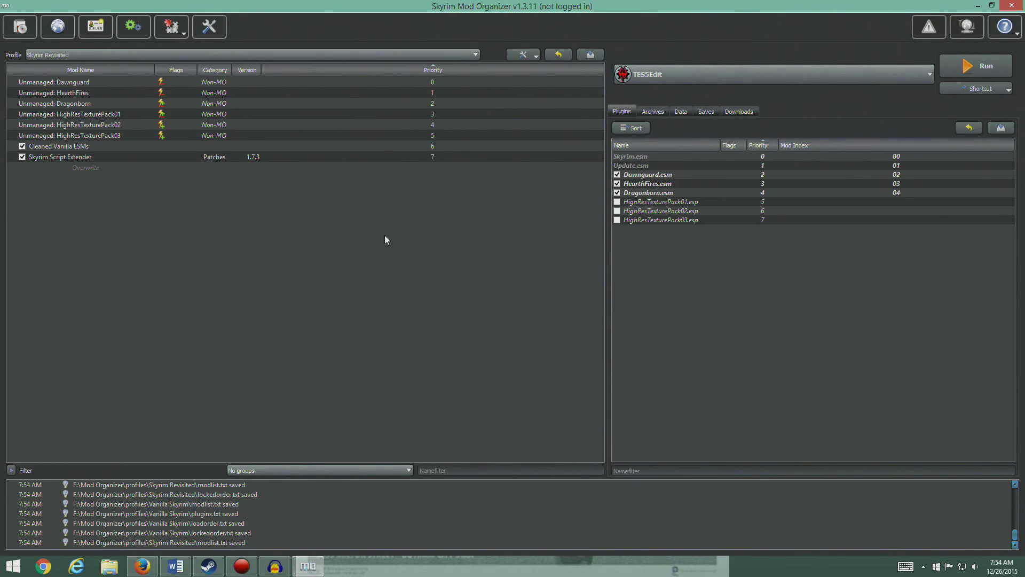
pyautogui.click(213, 167)
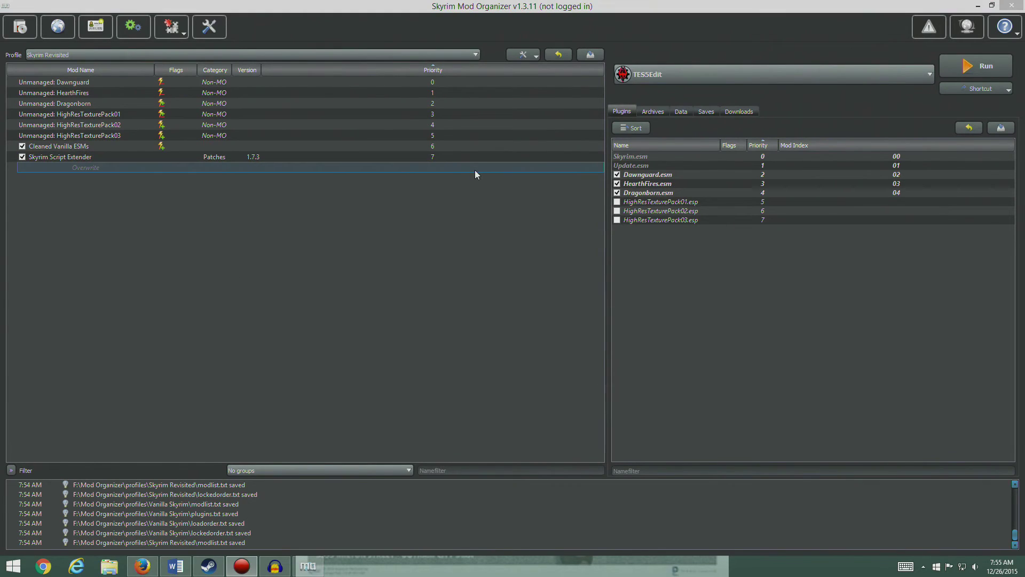
# Run Skyrim through SKSE from the Skyrim Revisited profile and start a new game.
pyautogui.click(928, 71)
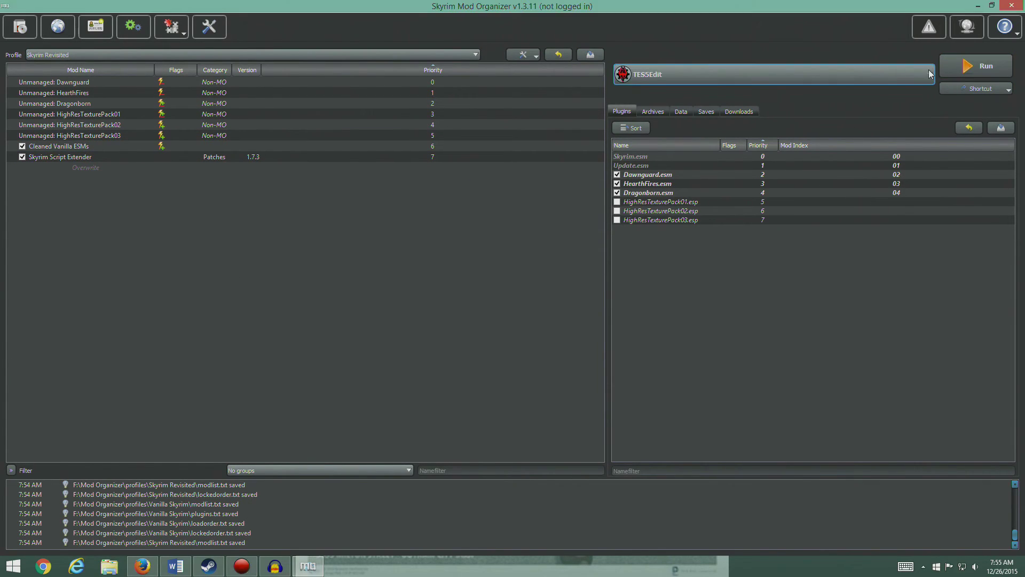
pyautogui.click(671, 113)
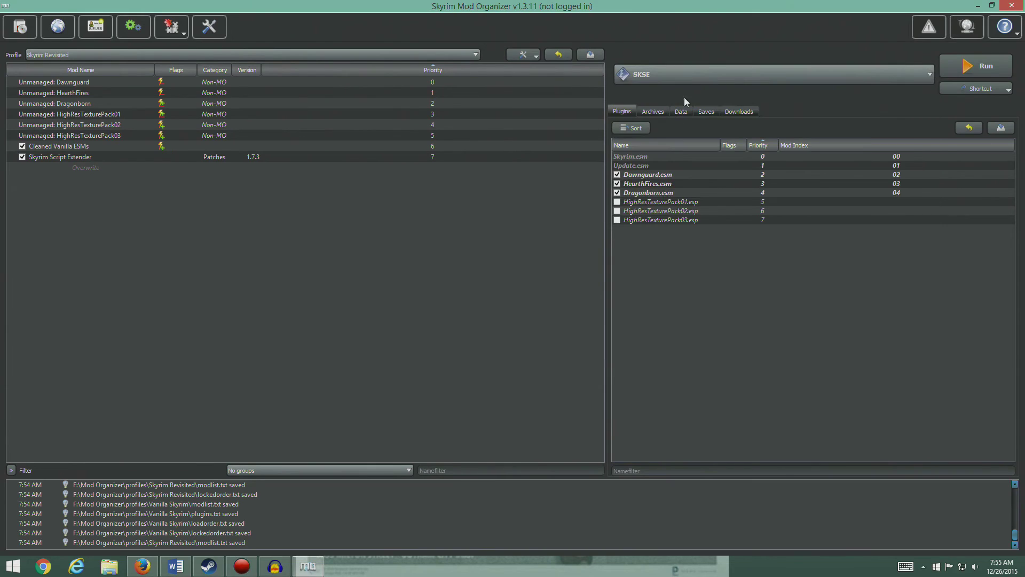
pyautogui.click(982, 59)
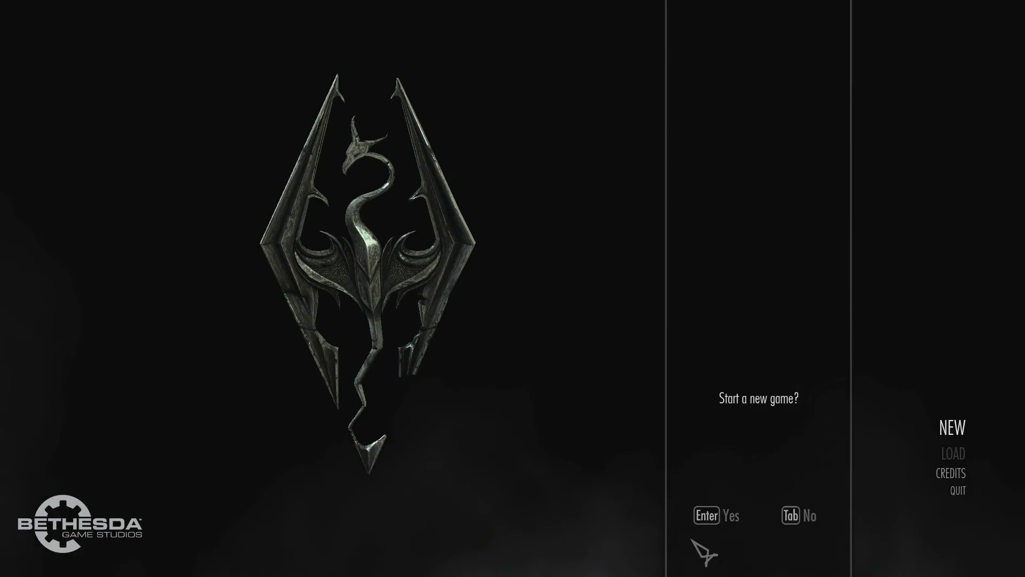
pyautogui.click(715, 514)
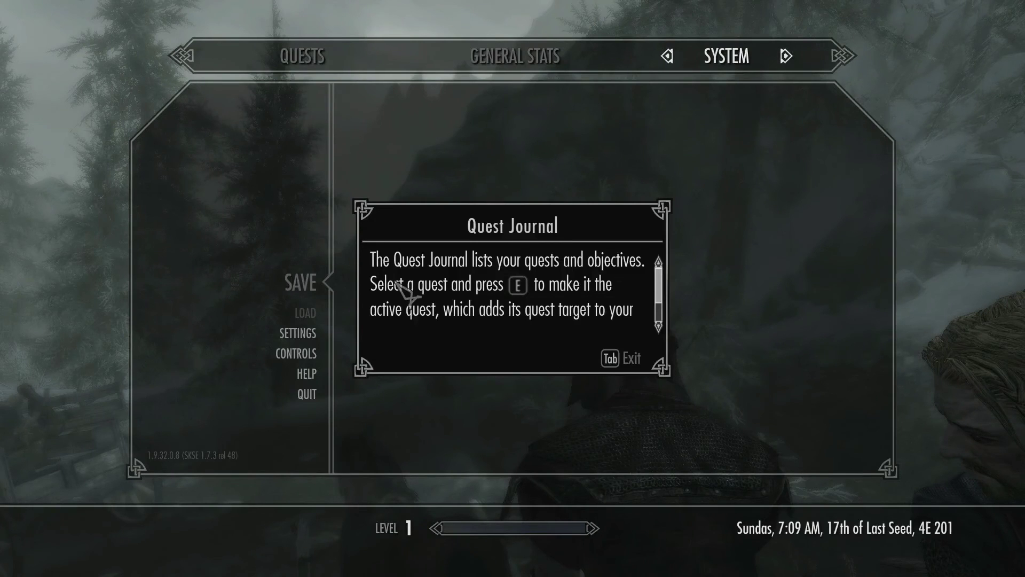
# Dismiss the Quest Journal help message and quit Skyrim to the desktop.
pyautogui.press('Tab')
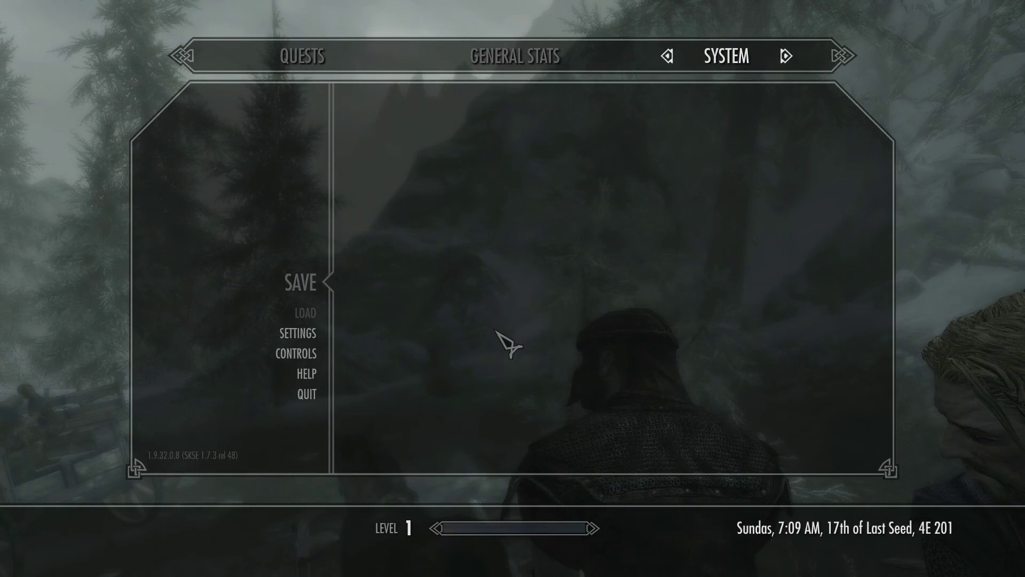
pyautogui.click(313, 395)
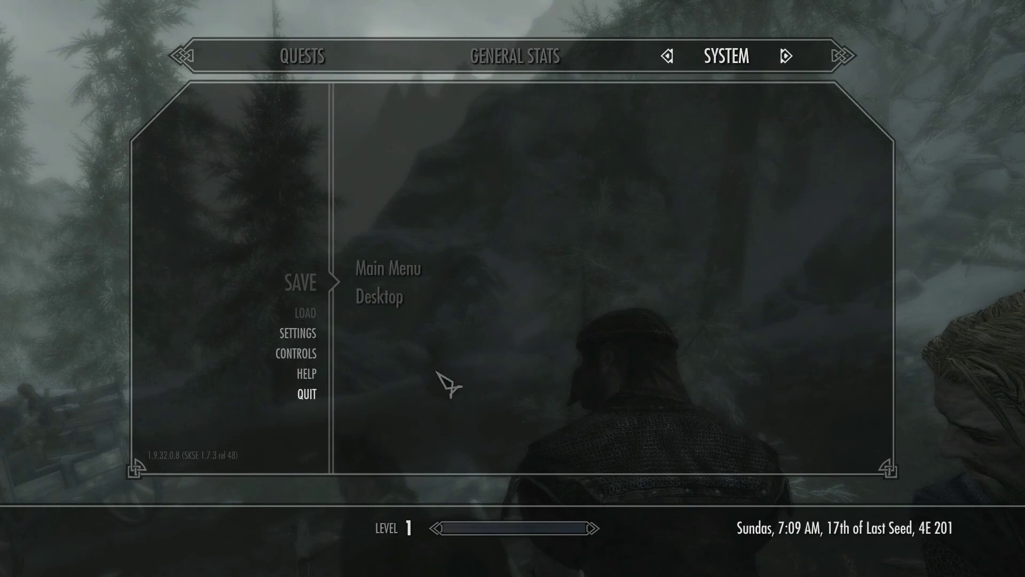
pyautogui.click(400, 305)
pyautogui.click(552, 456)
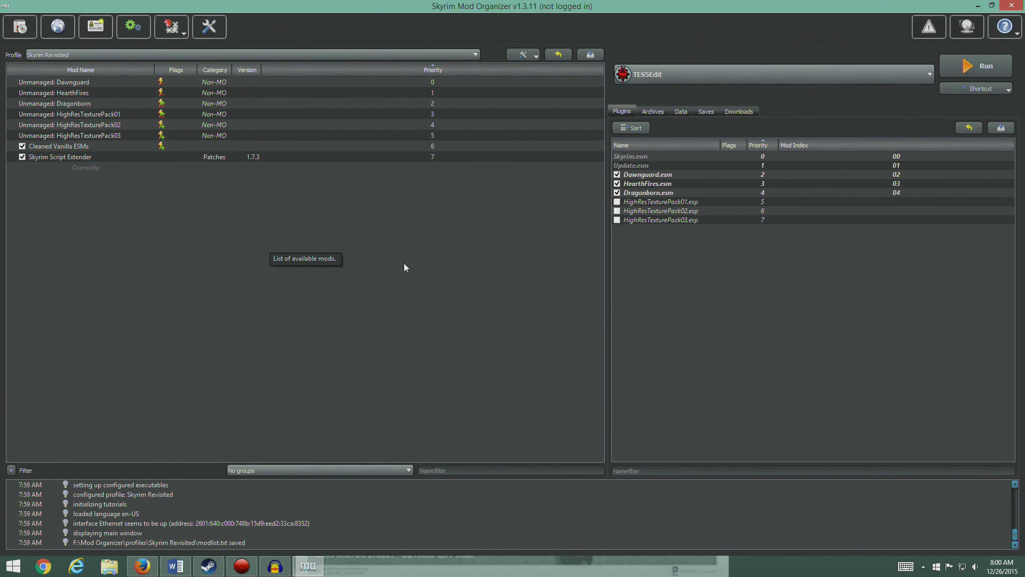
# Switch to Firefox and examine the guide's Optimizing The Bethesda Textures section, including the linked DDSopt page and the specified mod order.
pyautogui.click(149, 565)
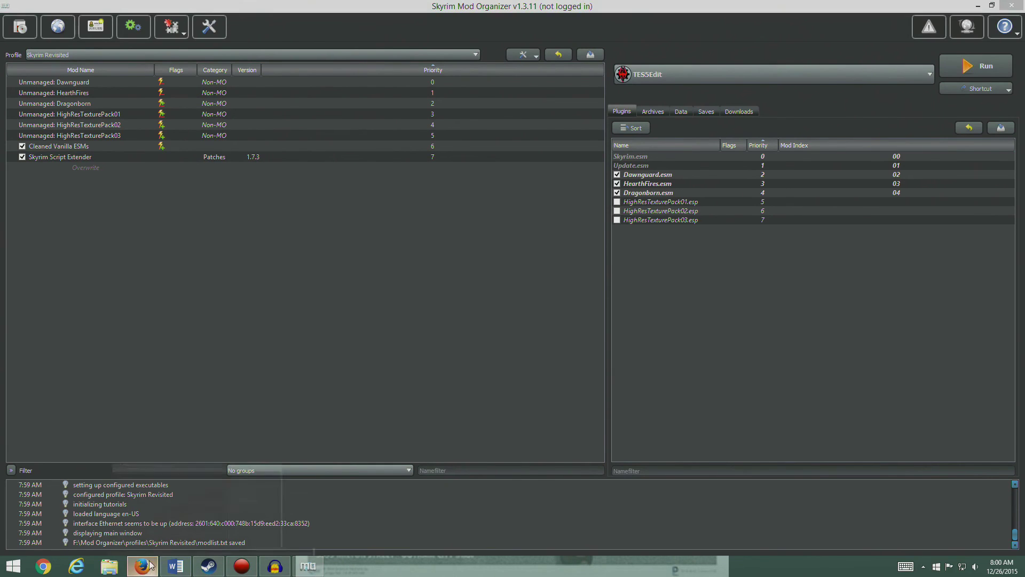
pyautogui.scroll(-2, 224, 371)
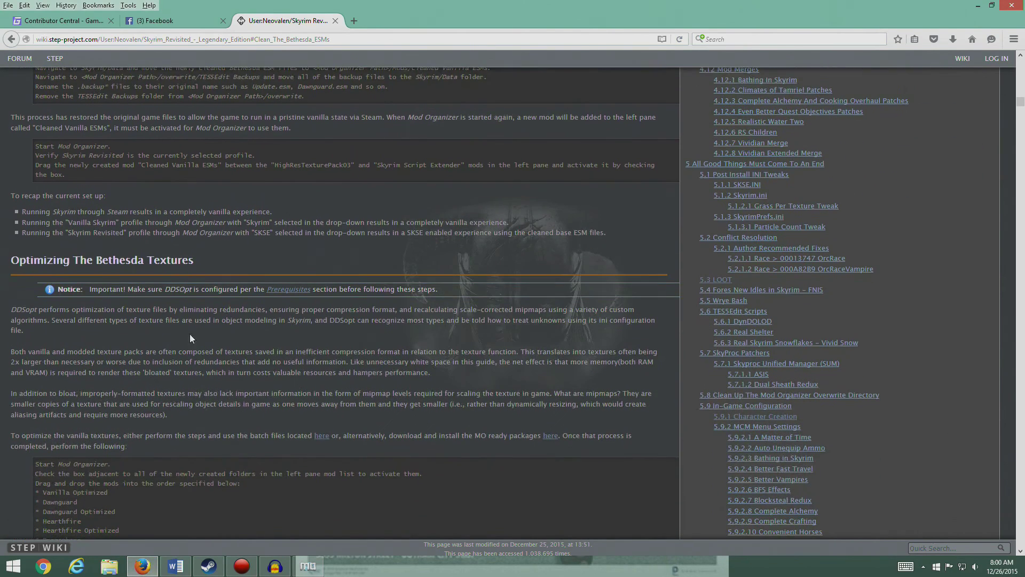
pyautogui.scroll(-3, 213, 326)
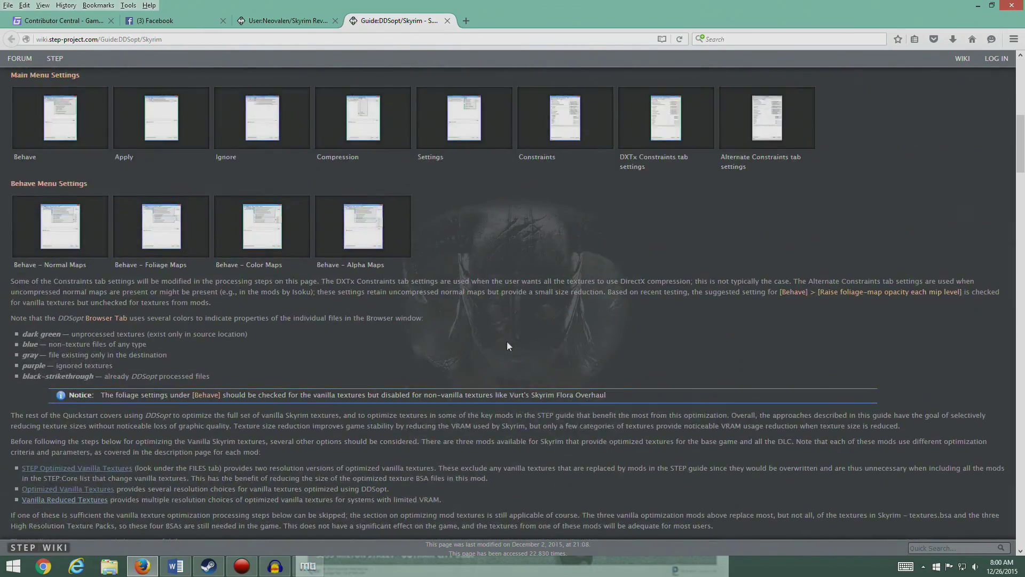
pyautogui.scroll(7, 447, 382)
pyautogui.hotkey('ctrl', 'w')
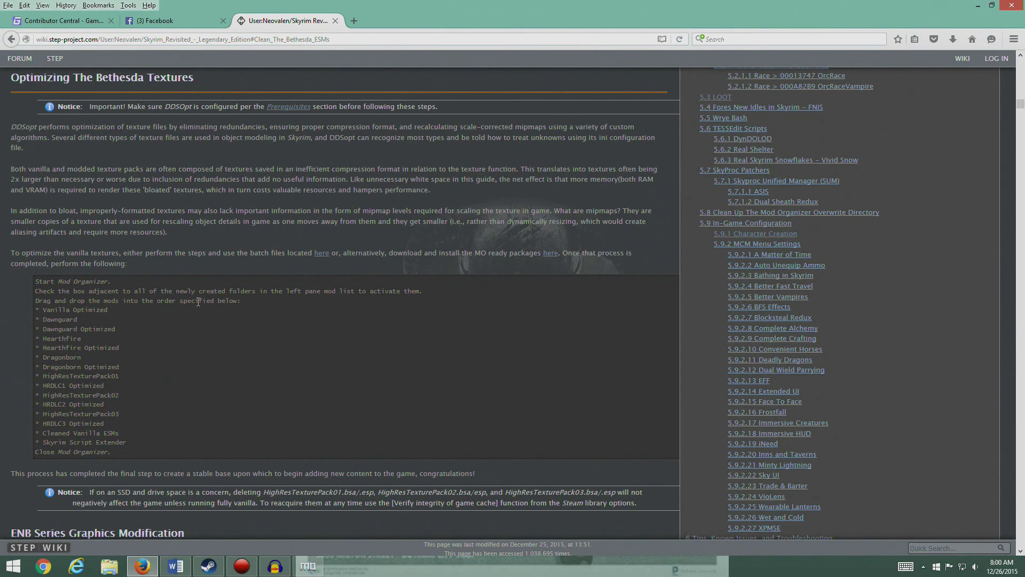
pyautogui.scroll(-2, 204, 377)
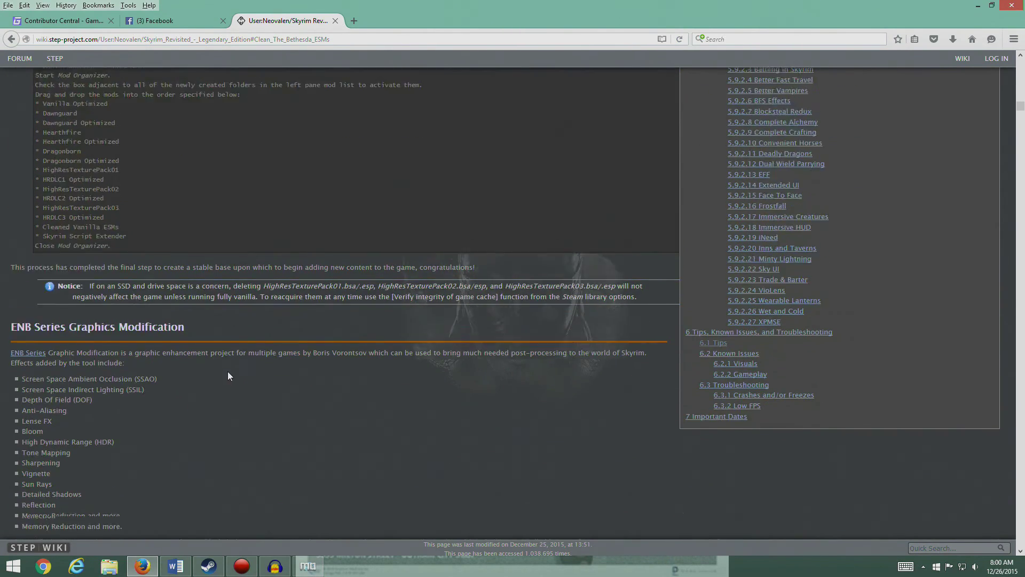
pyautogui.scroll(1, 160, 357)
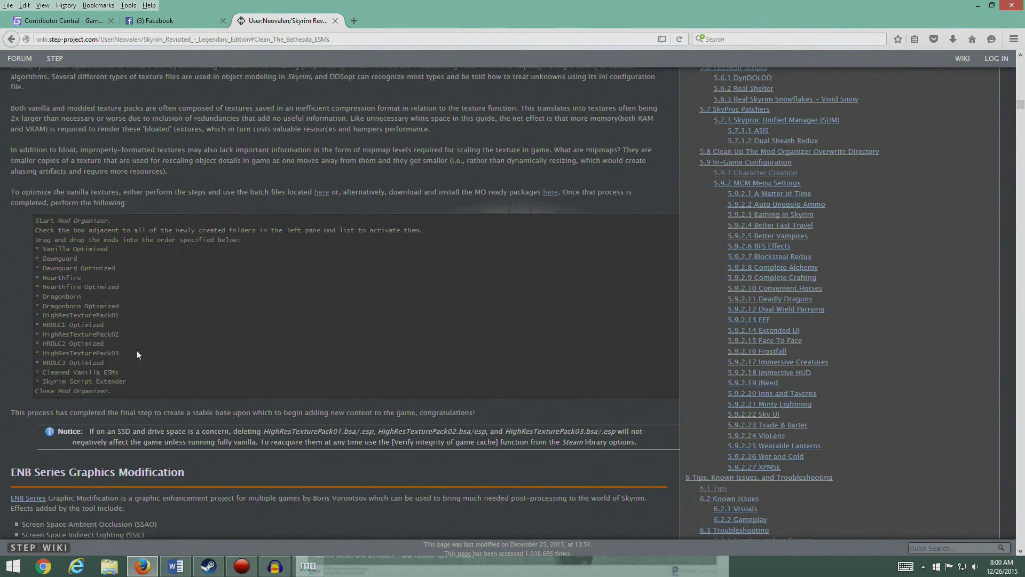